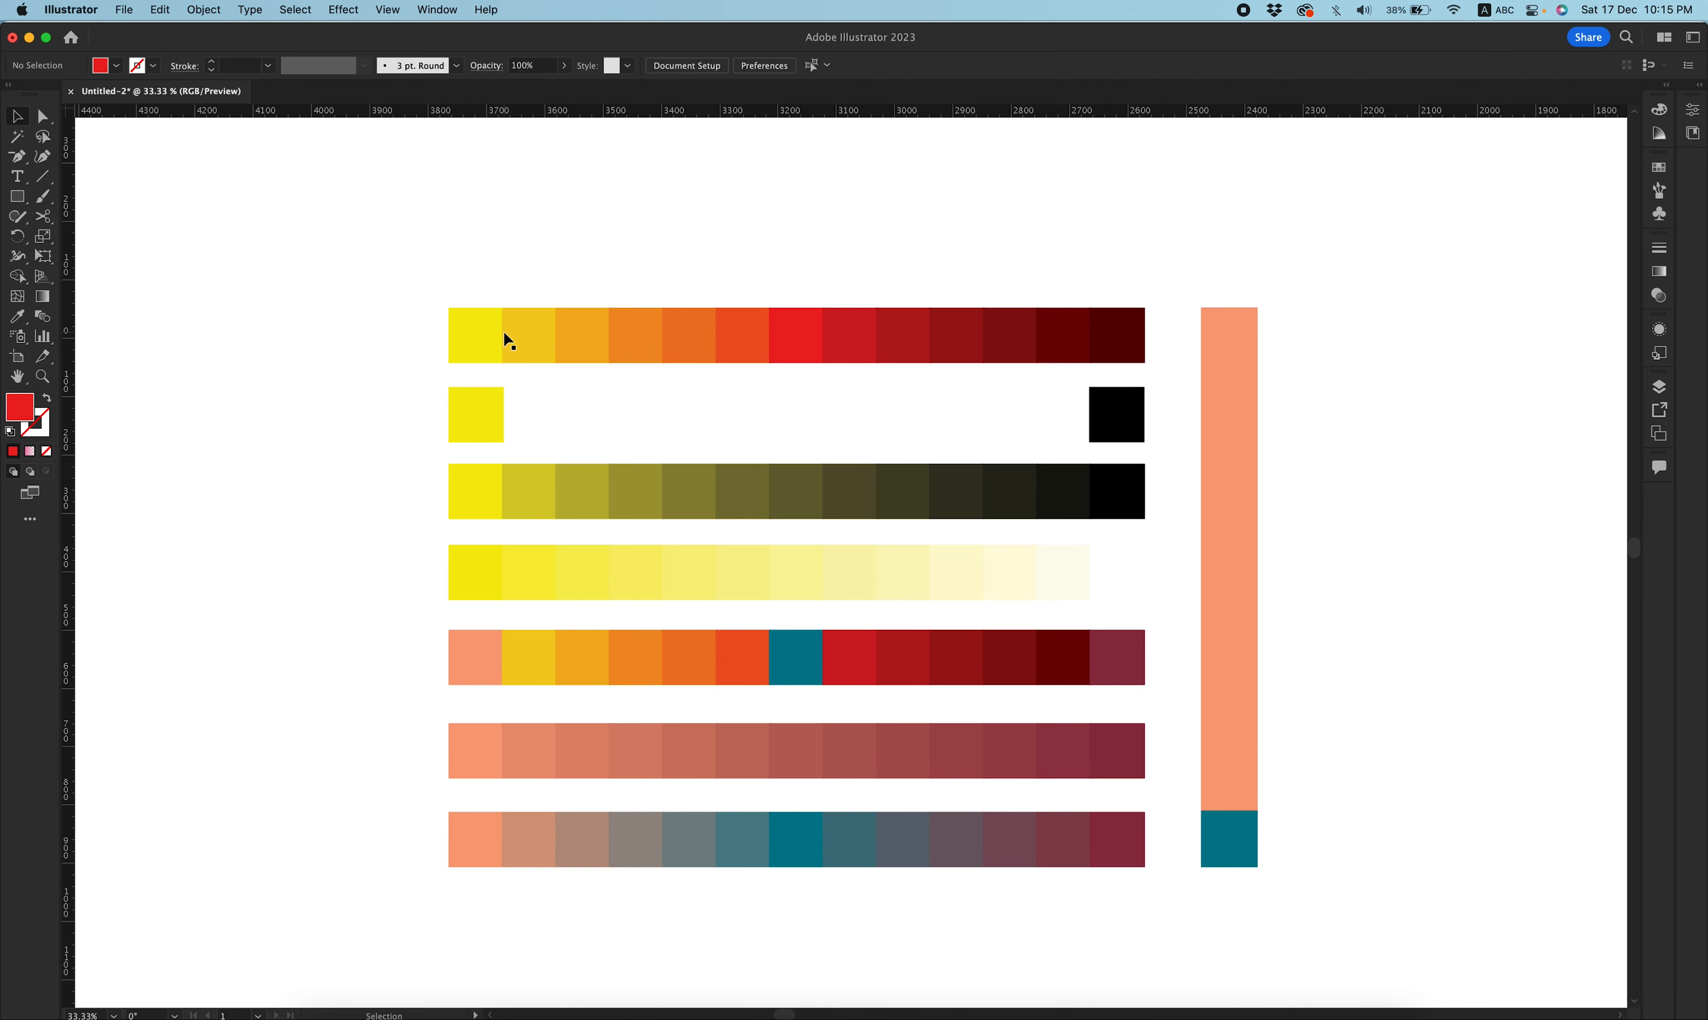
# Duplicate a yellow square and a red square from the palette into an empty area to its left.
pyautogui.hscroll(-8, 696, 452)
pyautogui.scroll(2, 696, 453)
pyautogui.click(1080, 400)
pyautogui.keyDown('shift'); pyautogui.click(758, 408); pyautogui.keyUp('shift')
pyautogui.moveTo(1103, 407); pyautogui.dragTo(479, 432)
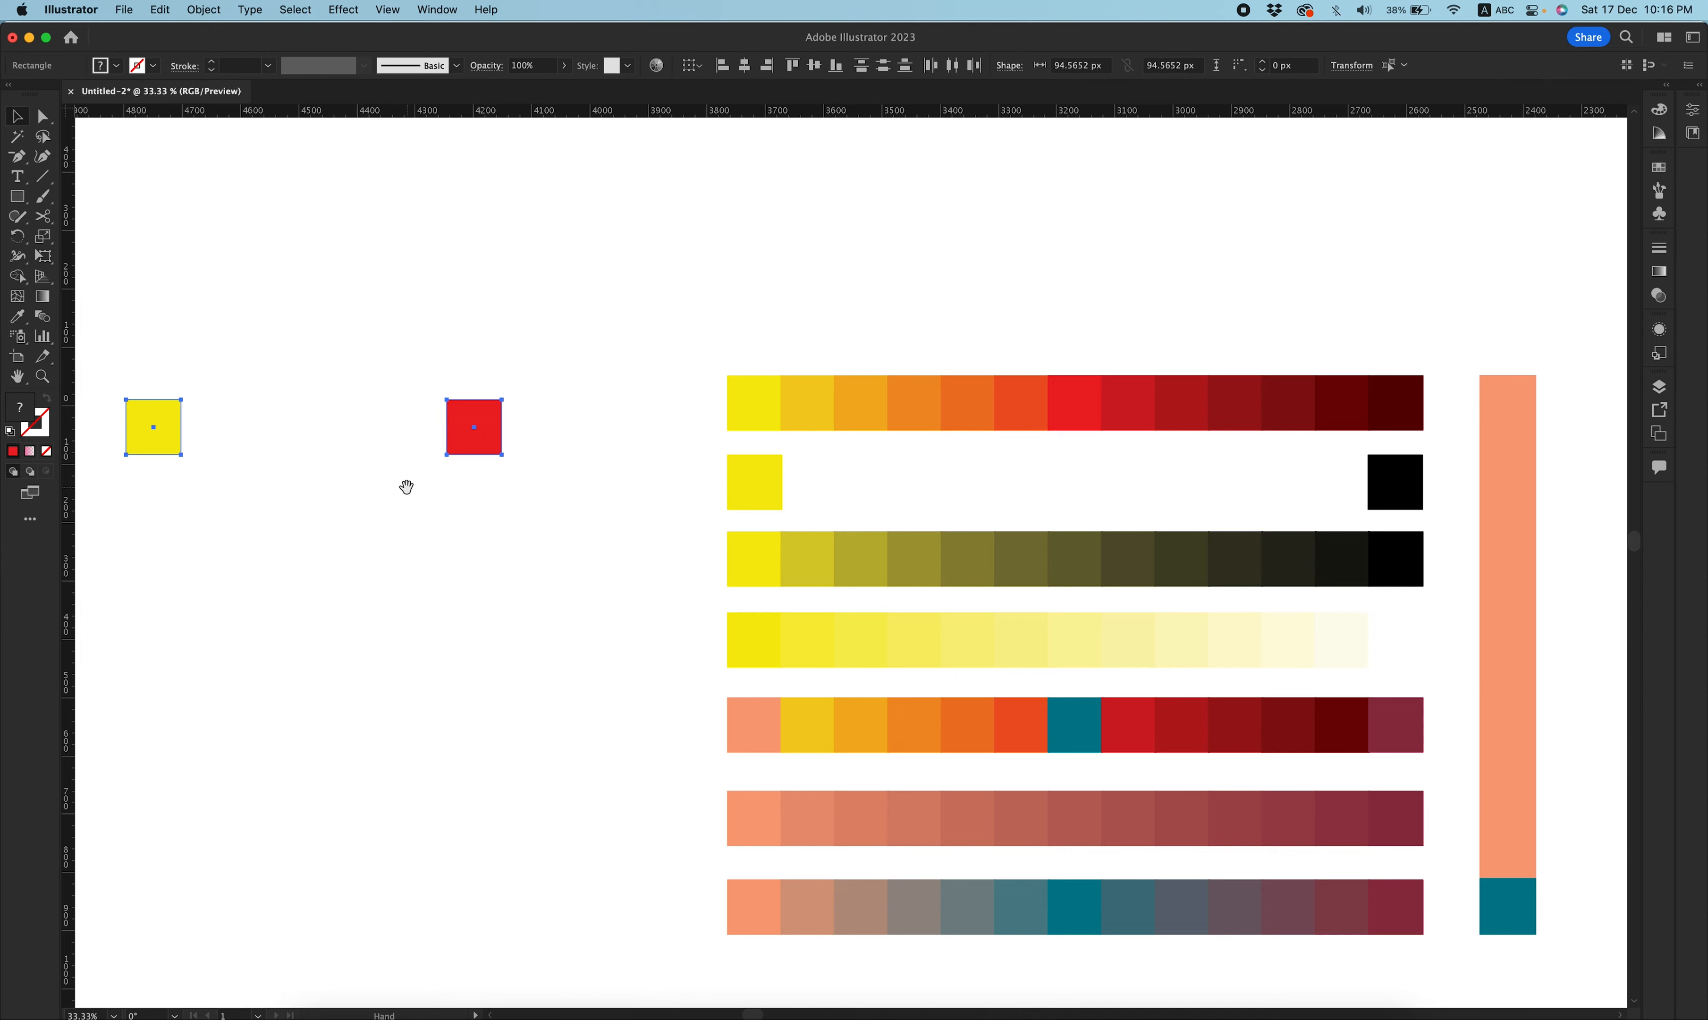
# Move the copied red square closer to the yellow square, leaving a gap between them.
pyautogui.moveTo(406, 489); pyautogui.dragTo(933, 508)
pyautogui.moveTo(1010, 459); pyautogui.dragTo(866, 460)
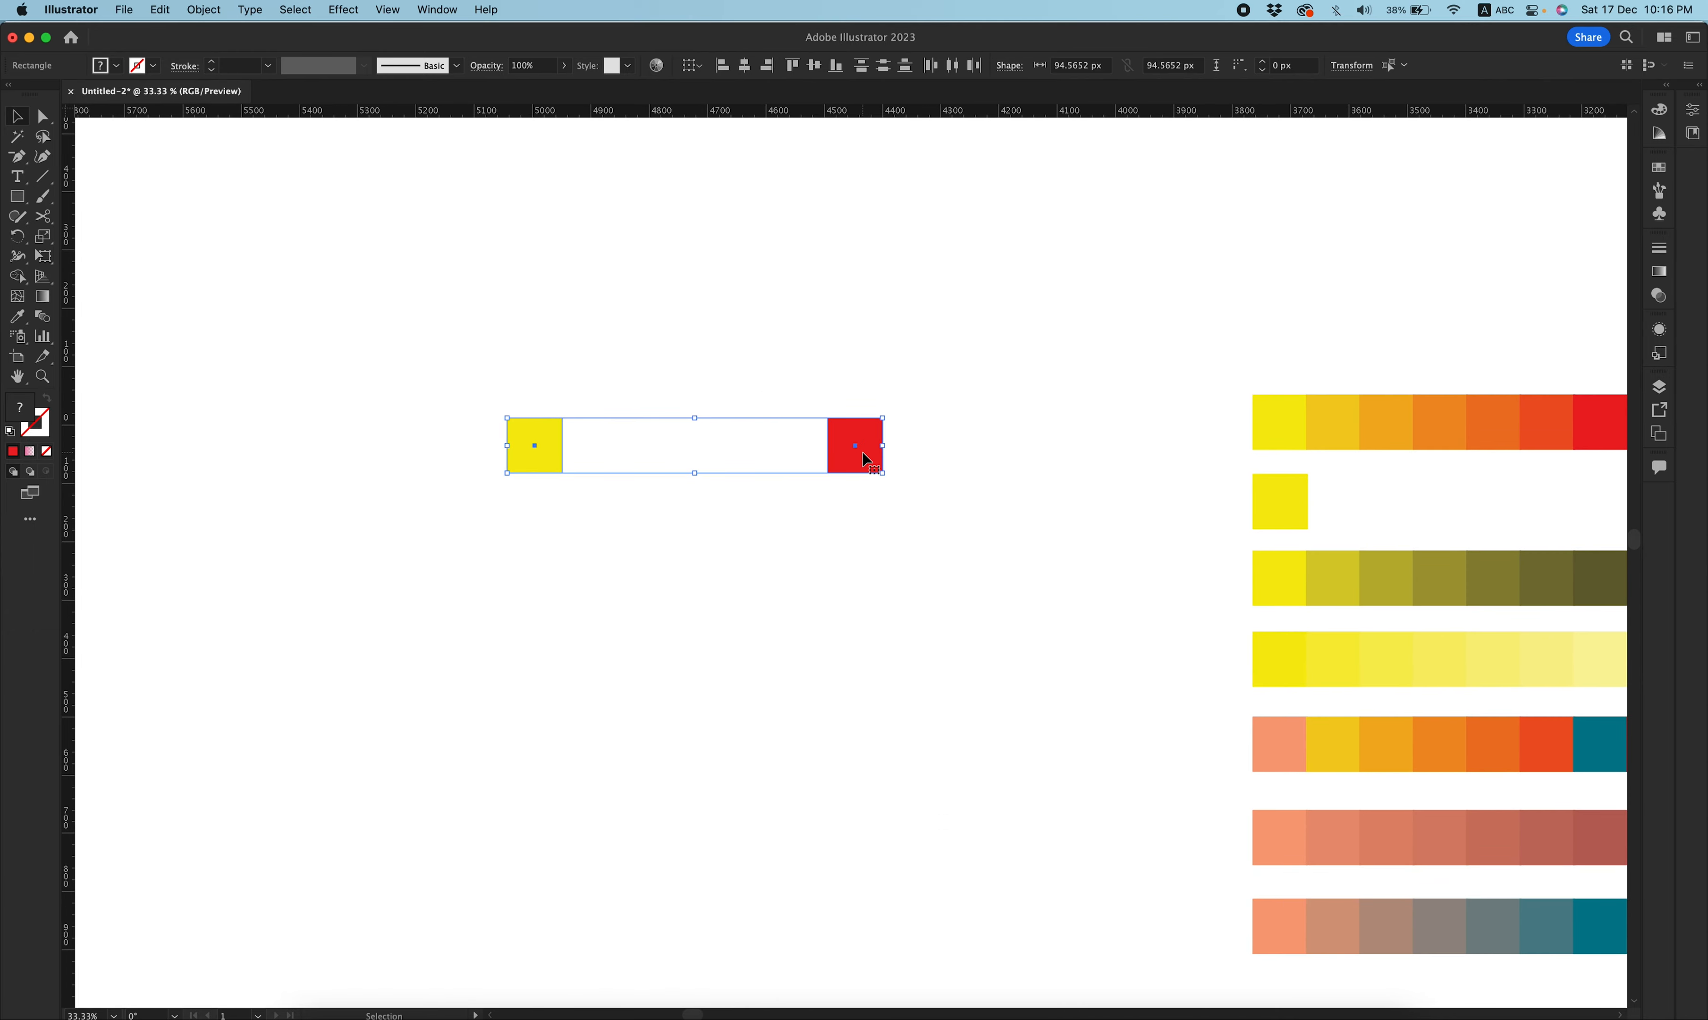
pyautogui.click(809, 557)
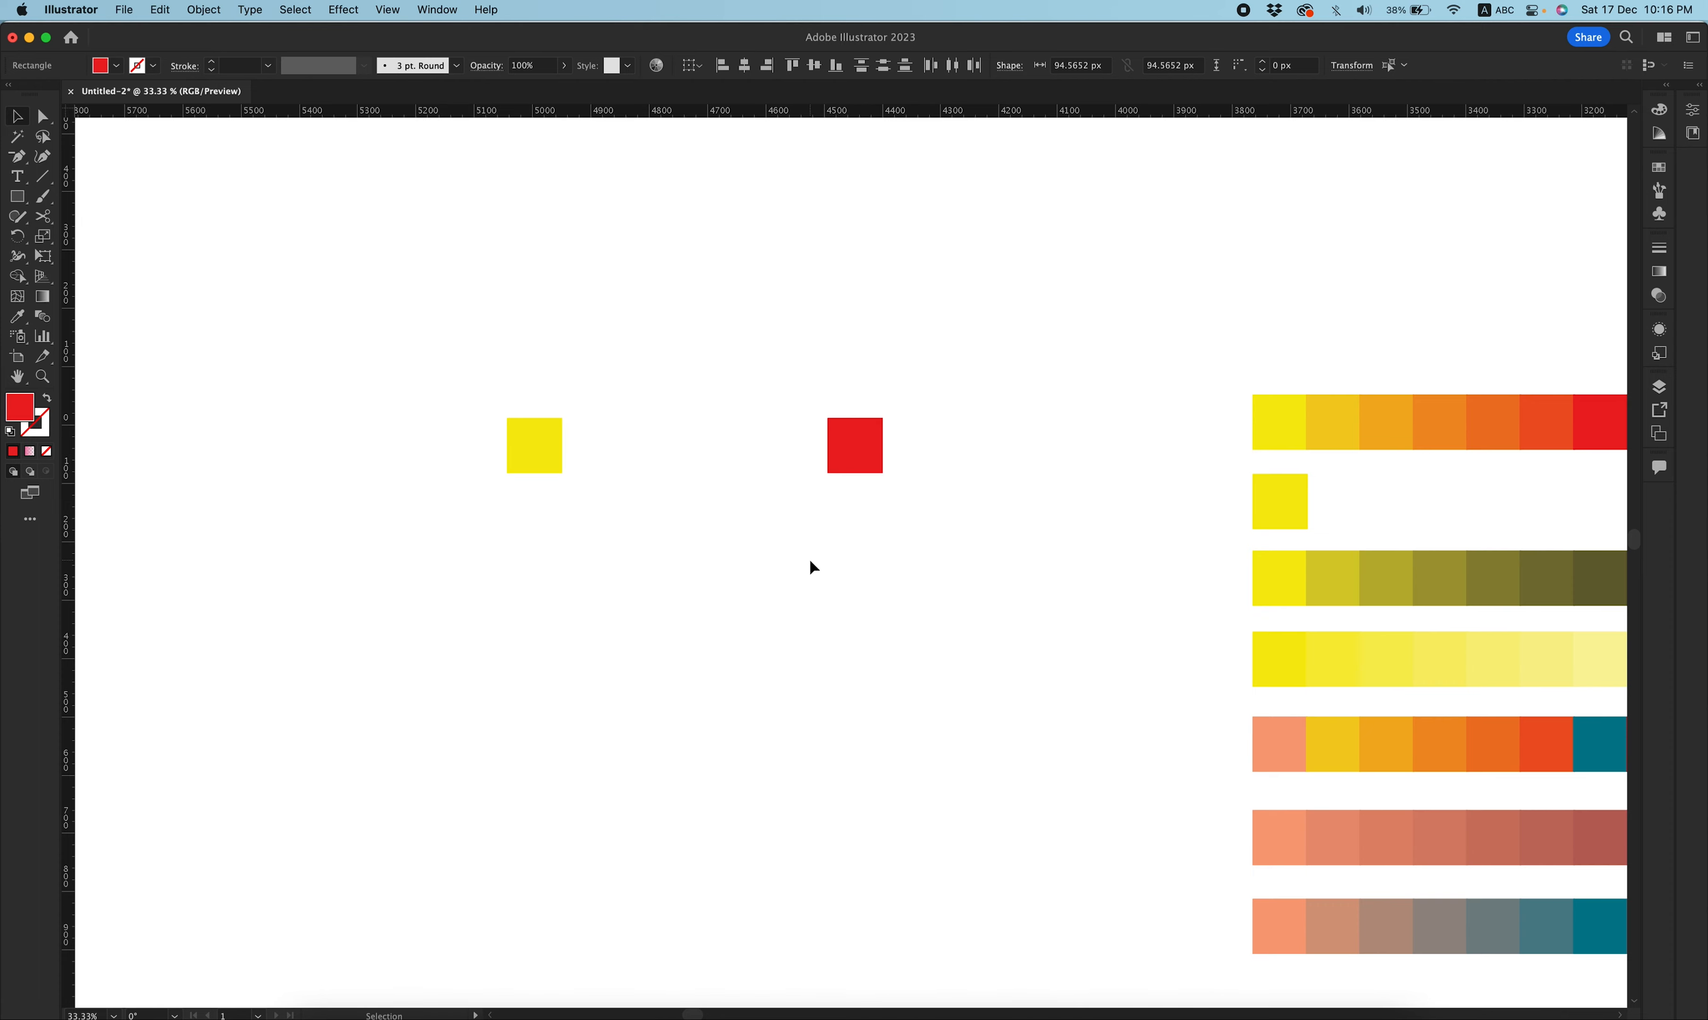
# Duplicate the yellow square four times in a row across the gap toward the red square.
pyautogui.moveTo(548, 440)
pyautogui.mouseDown()
pyautogui.moveTo(525, 452)
pyautogui.moveTo(549, 440)
pyautogui.mouseUp()
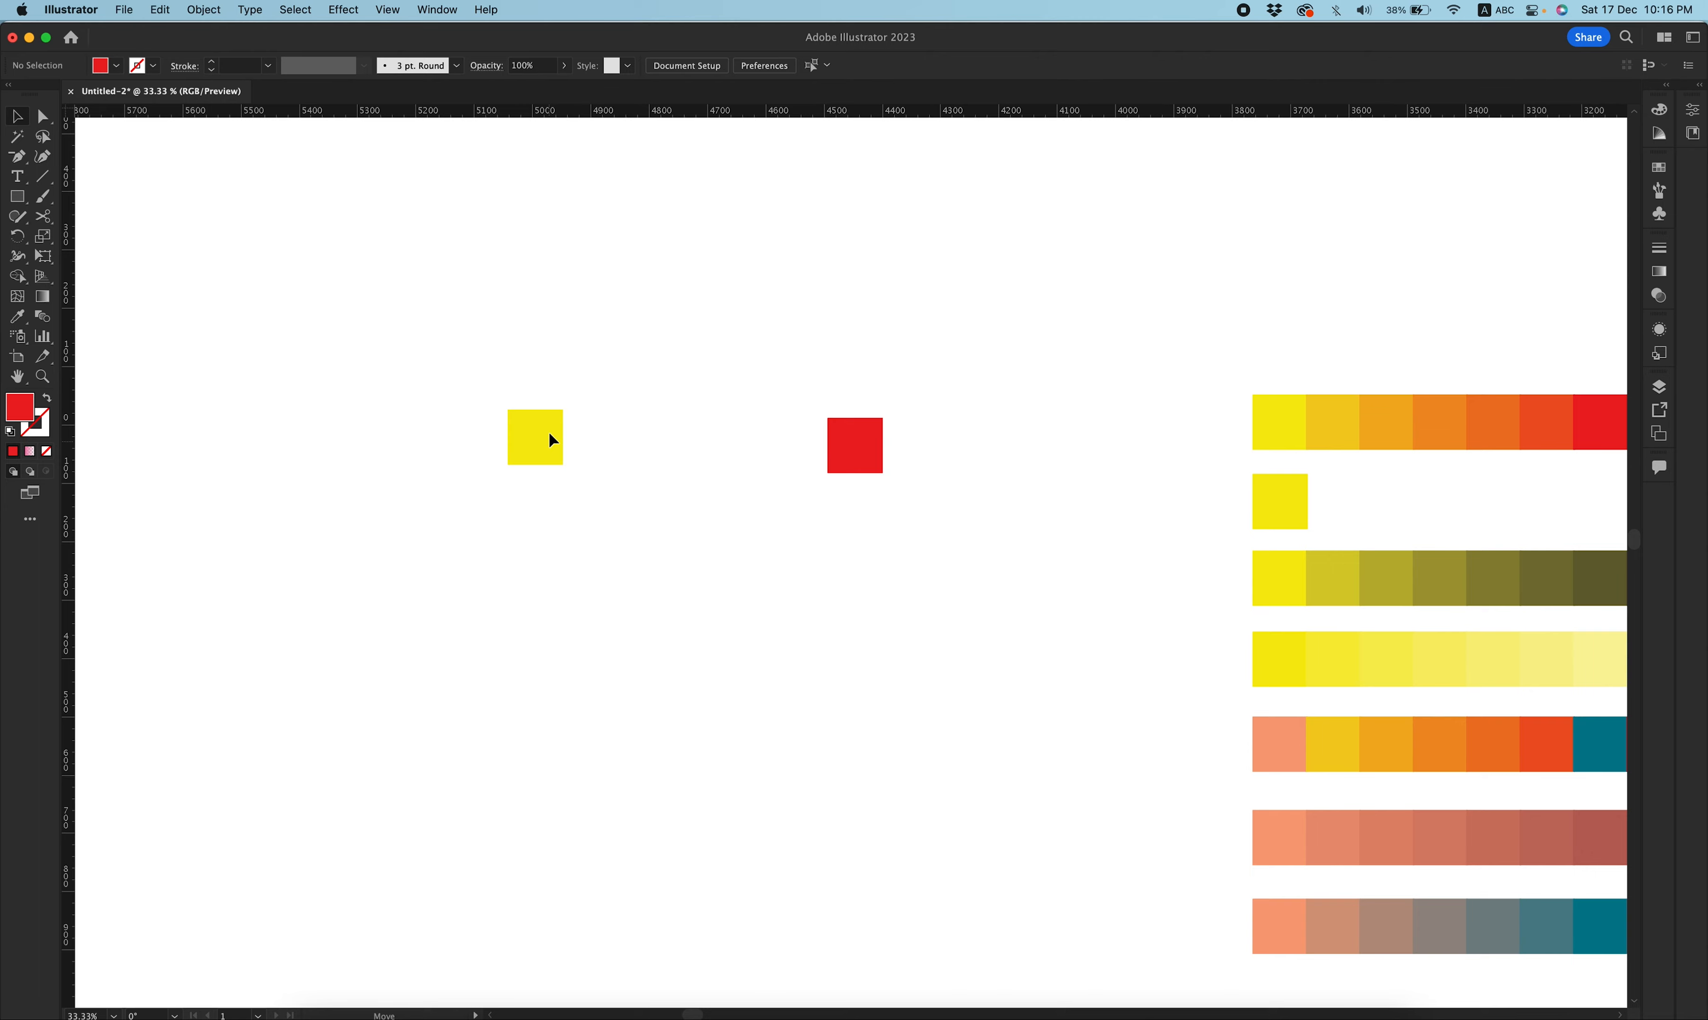
pyautogui.click(550, 434)
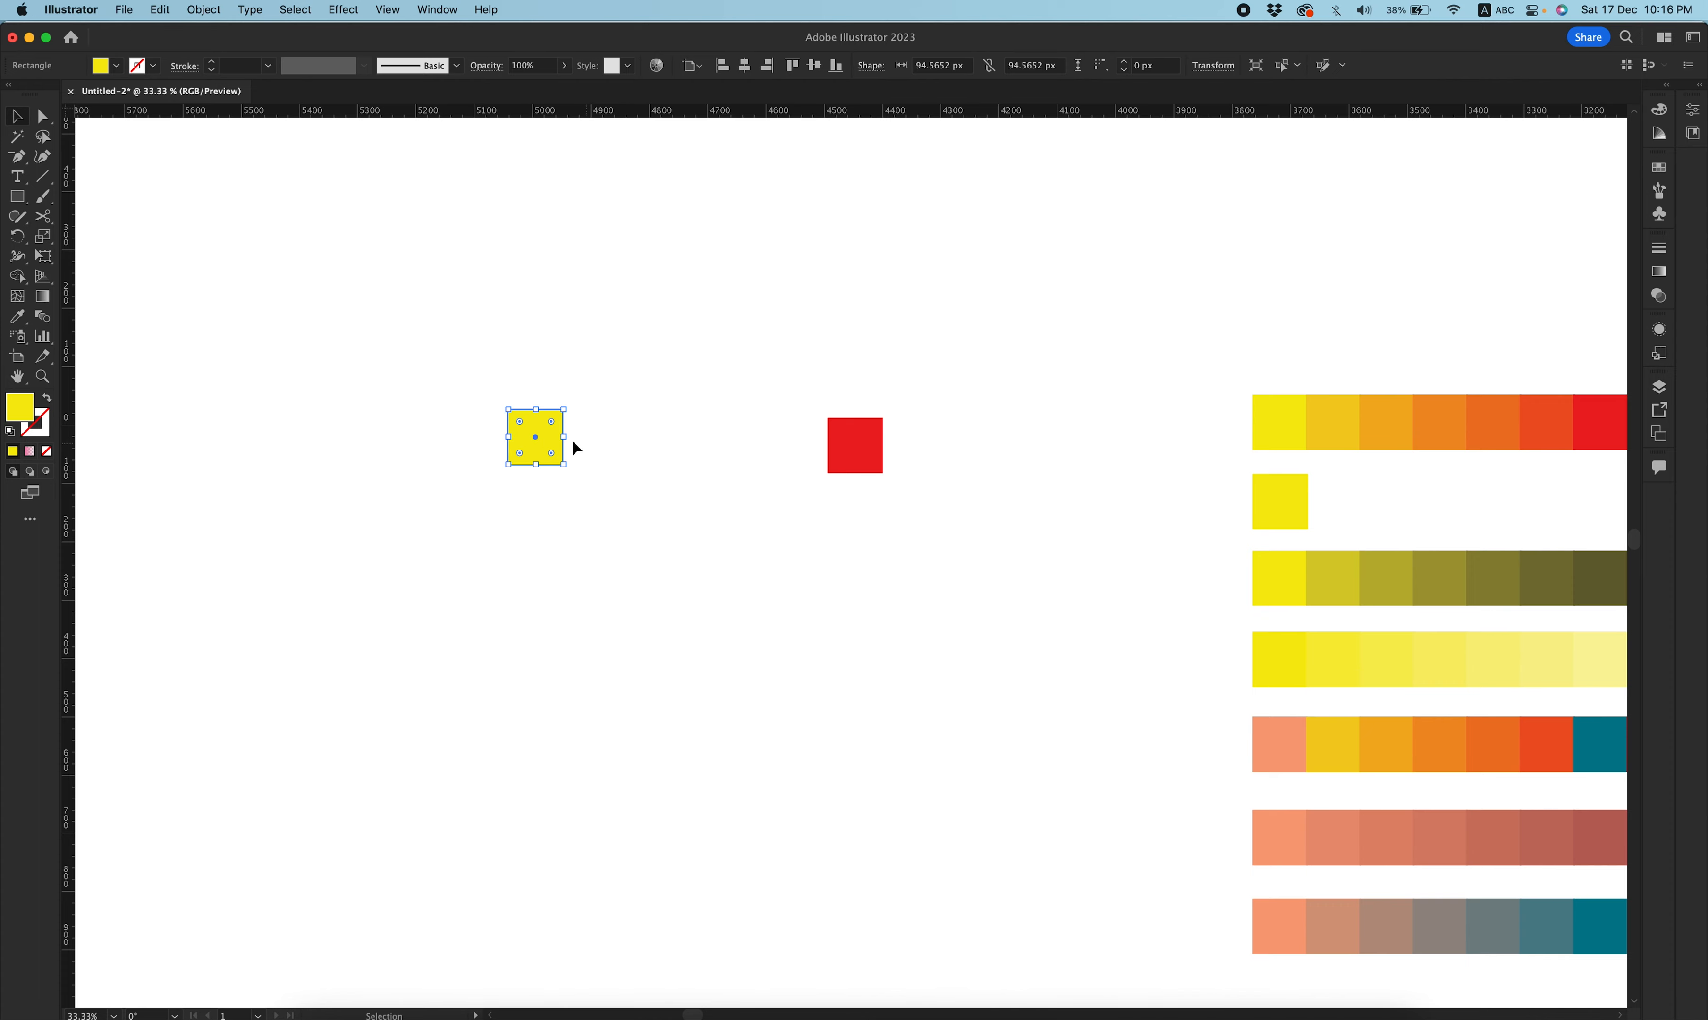
pyautogui.moveTo(552, 446); pyautogui.dragTo(618, 436)
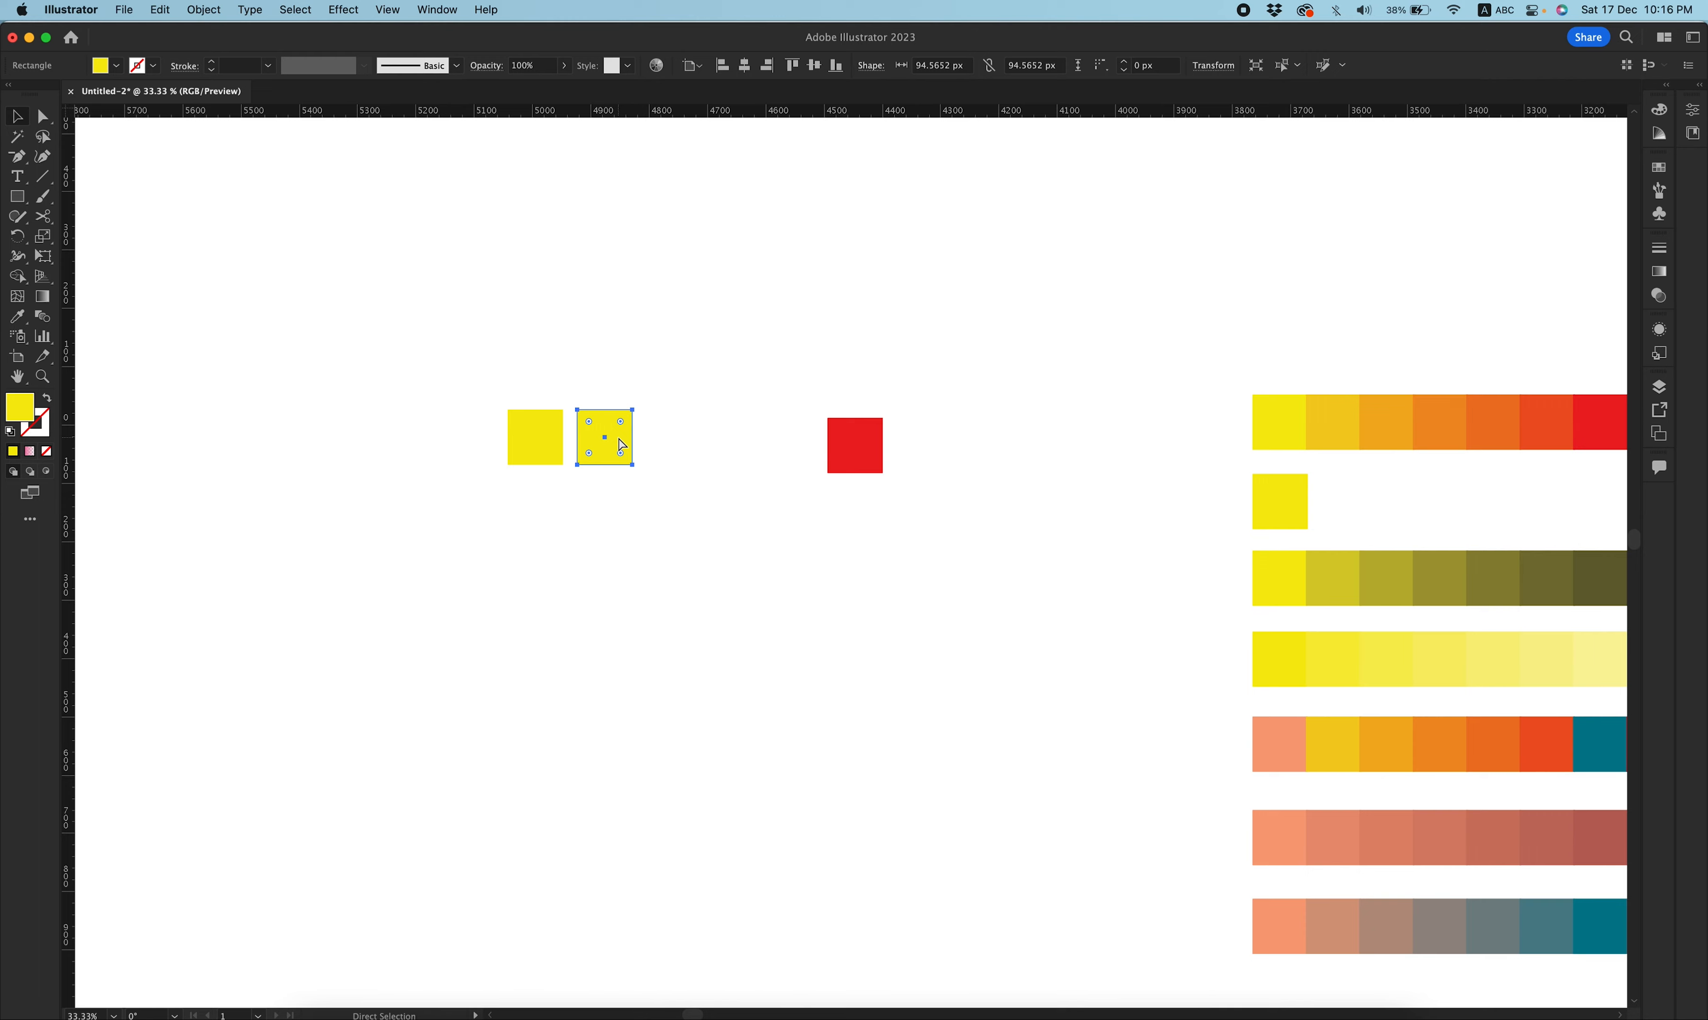
pyautogui.press('super+d')
pyautogui.press('super+d')
pyautogui.press('super+d')
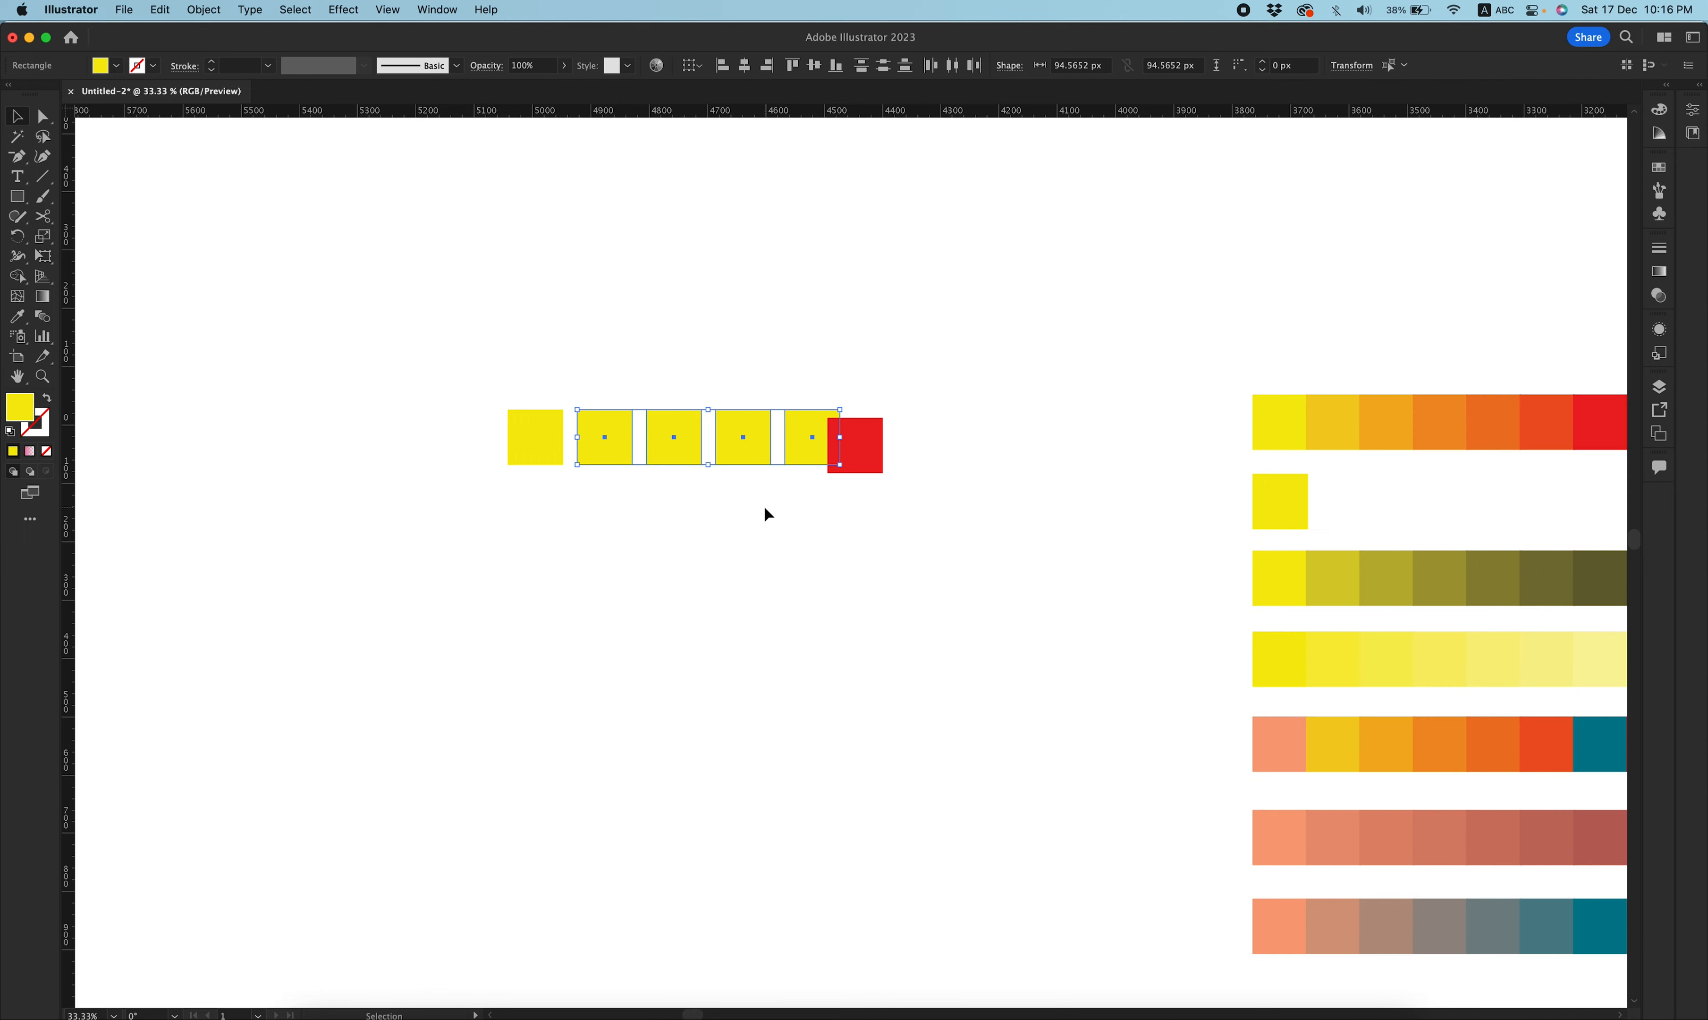
# Reshape the second yellow square by moving its top-right corner point upward.
pyautogui.click(699, 544)
pyautogui.press('a')
pyautogui.moveTo(632, 410); pyautogui.dragTo(635, 340)
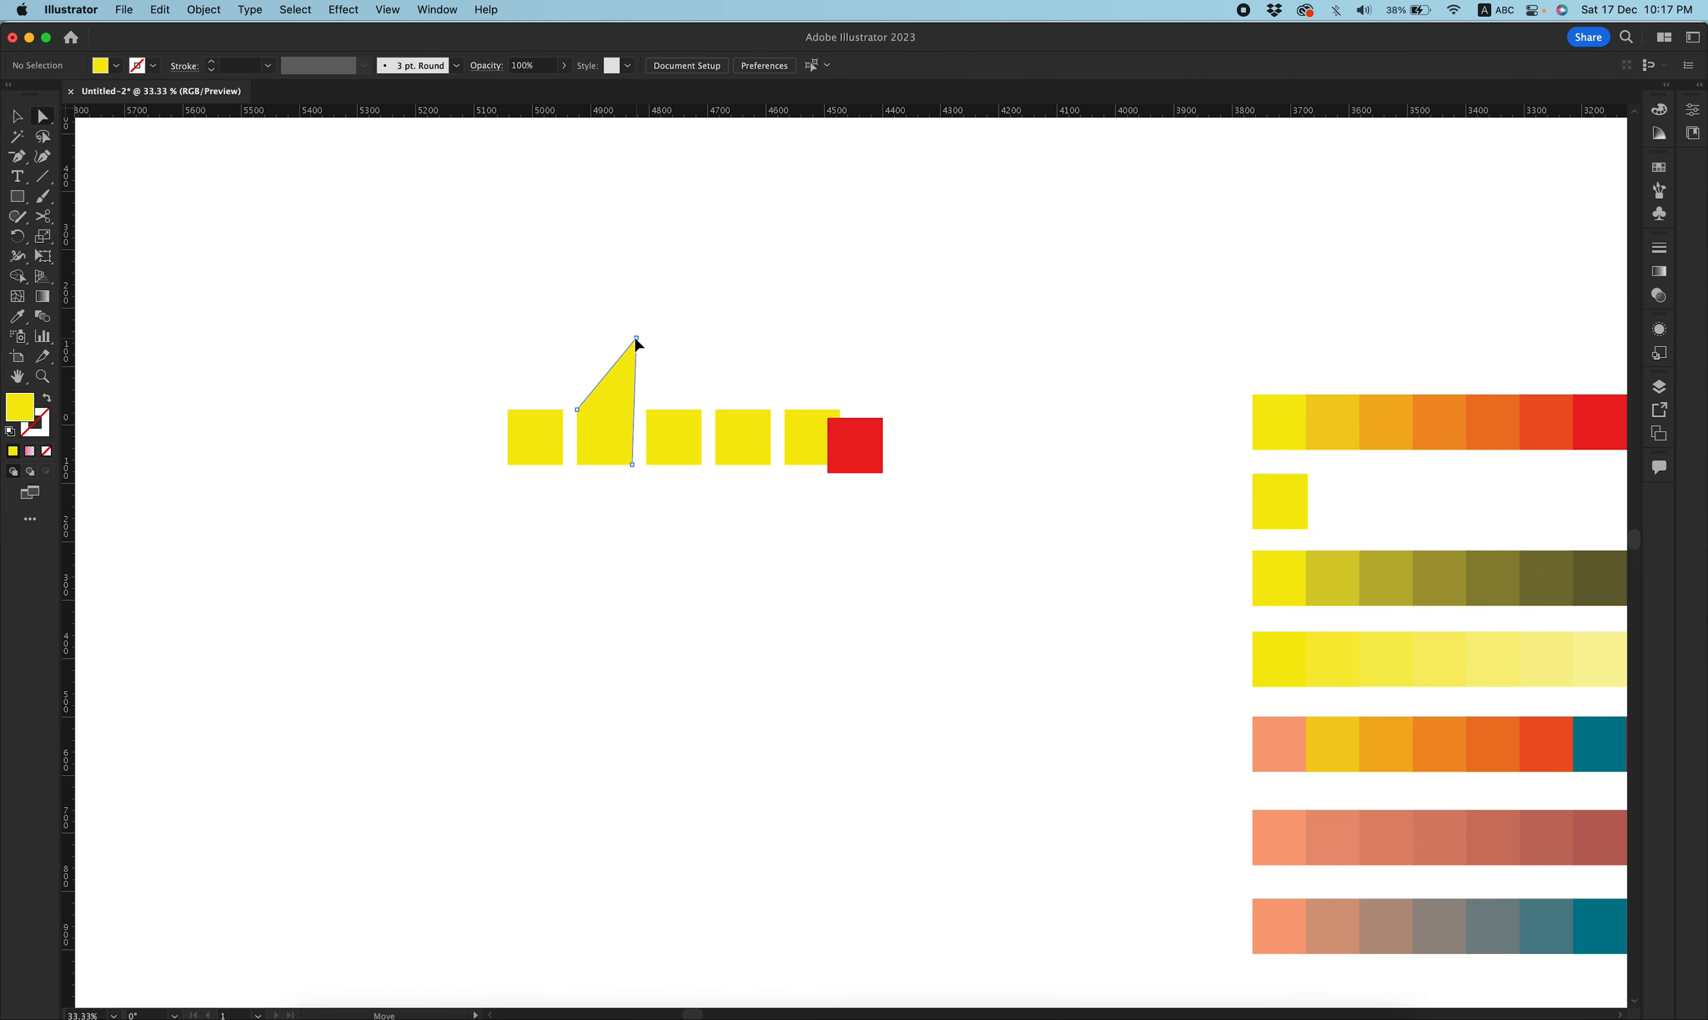
# Fill the third yellow square with a brown swatch.
pyautogui.click(687, 446)
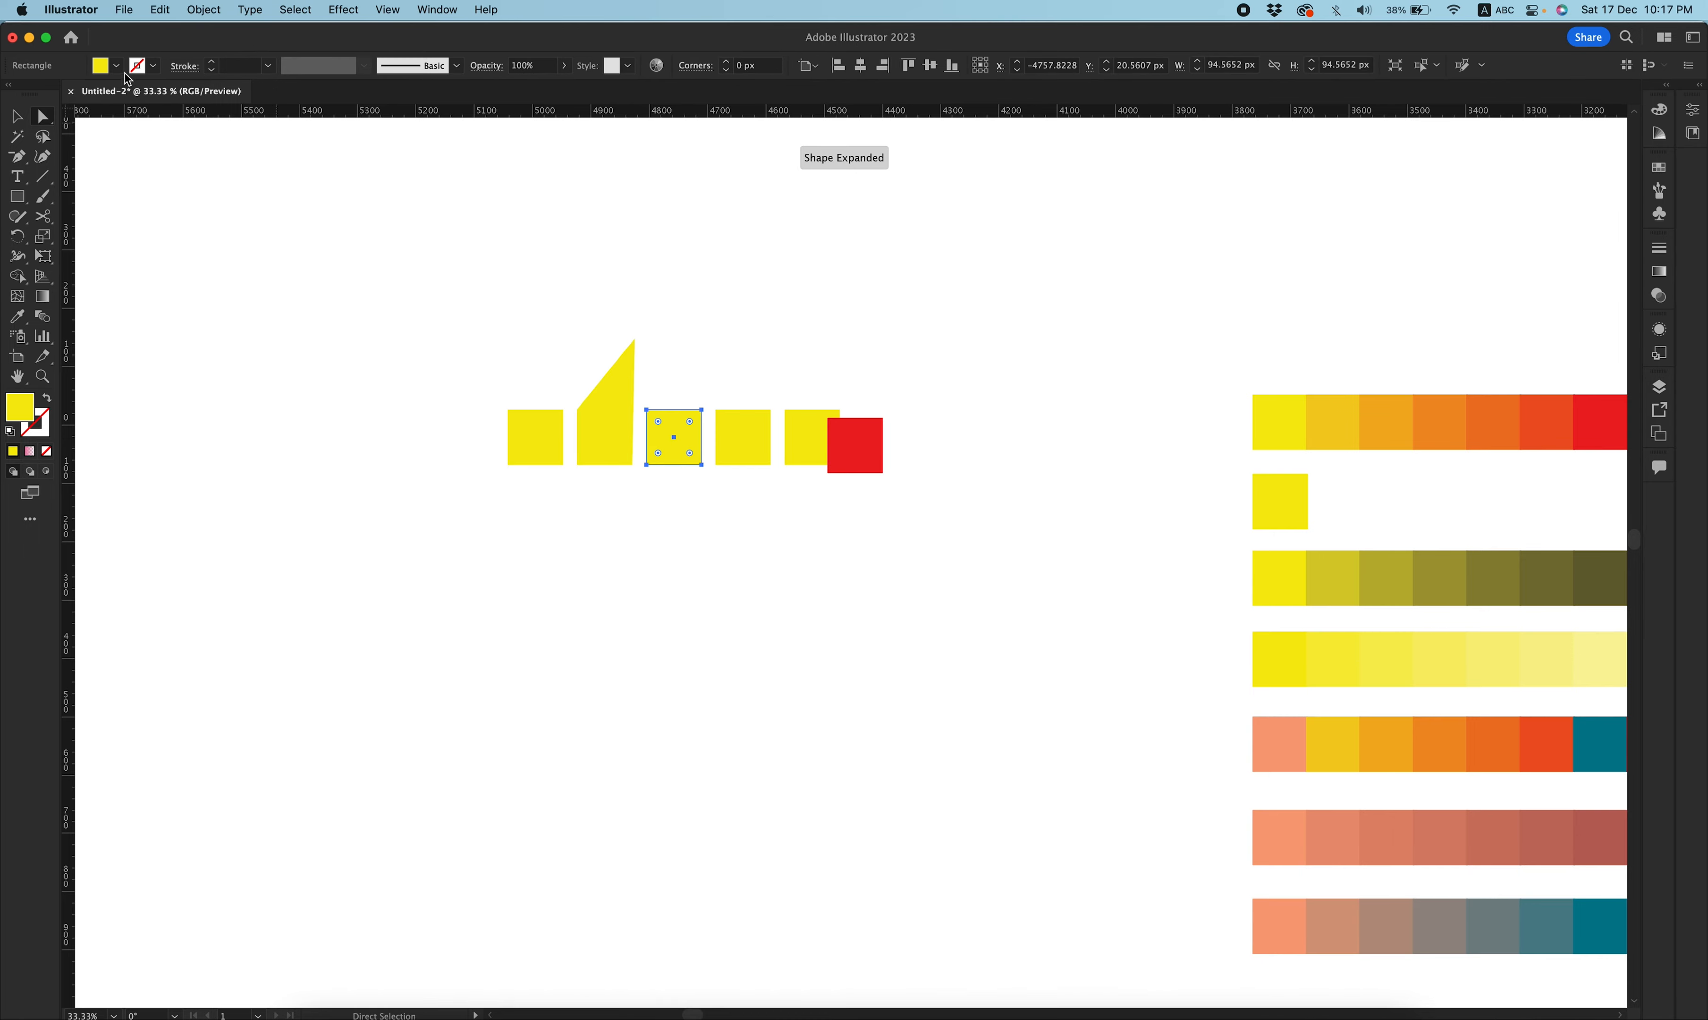
pyautogui.click(118, 67)
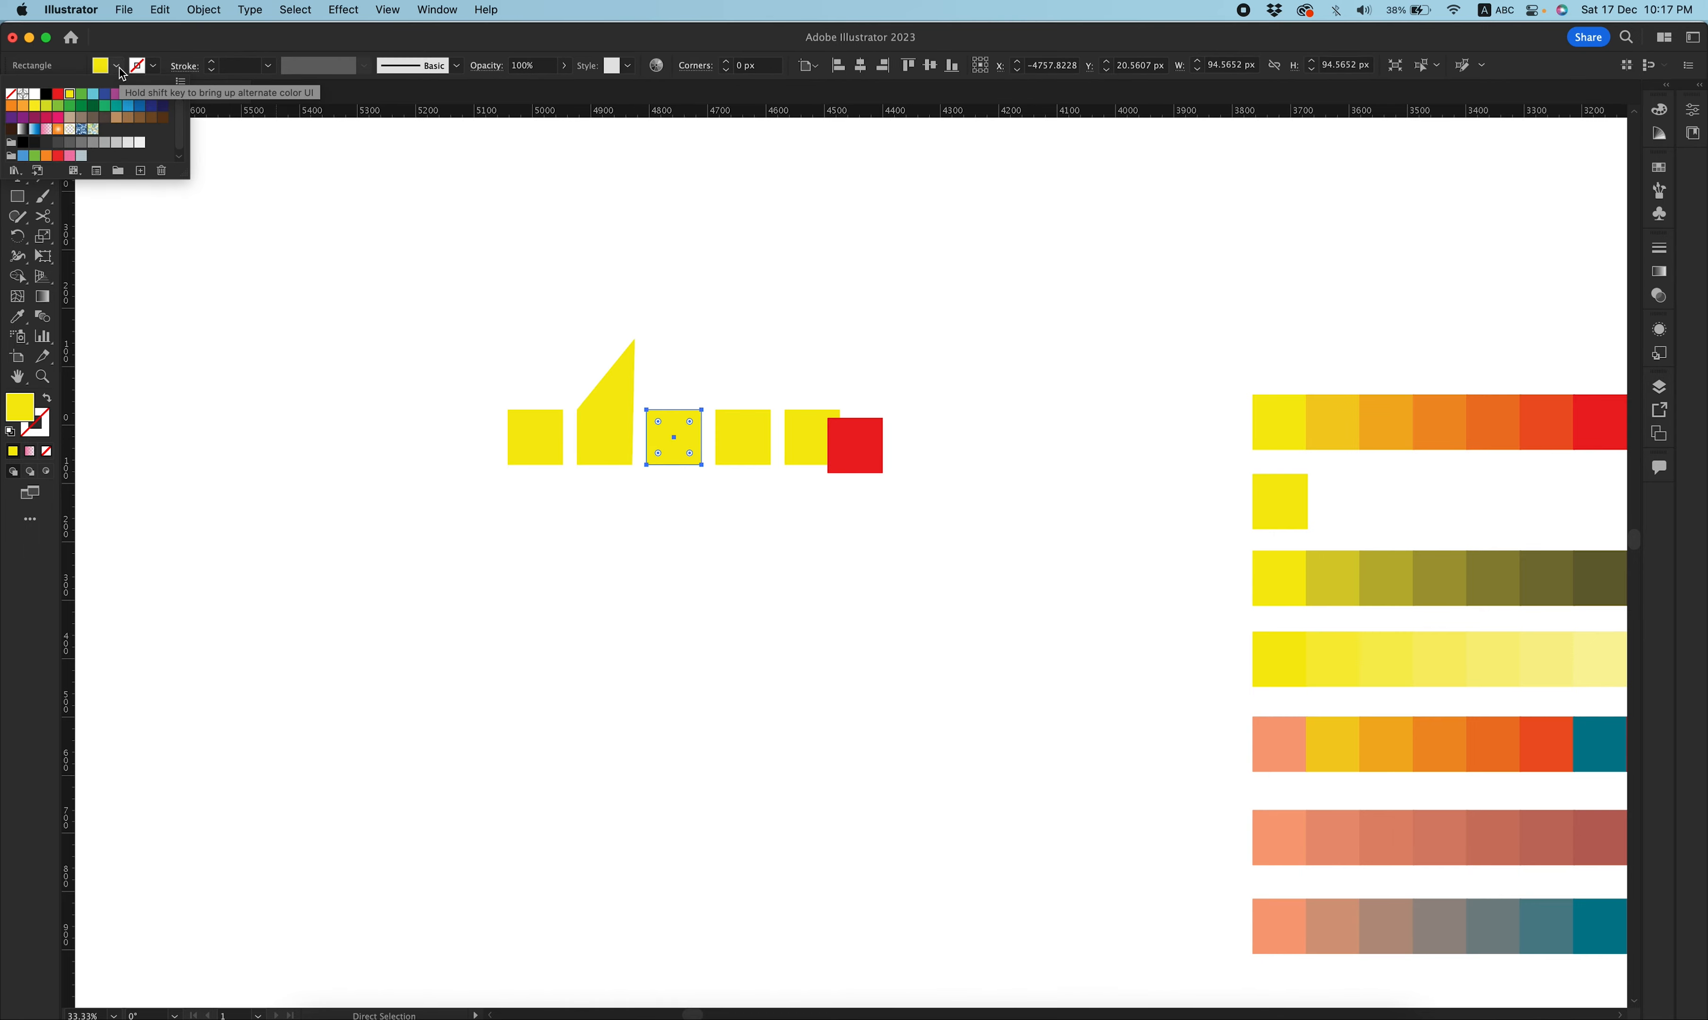
pyautogui.click(128, 117)
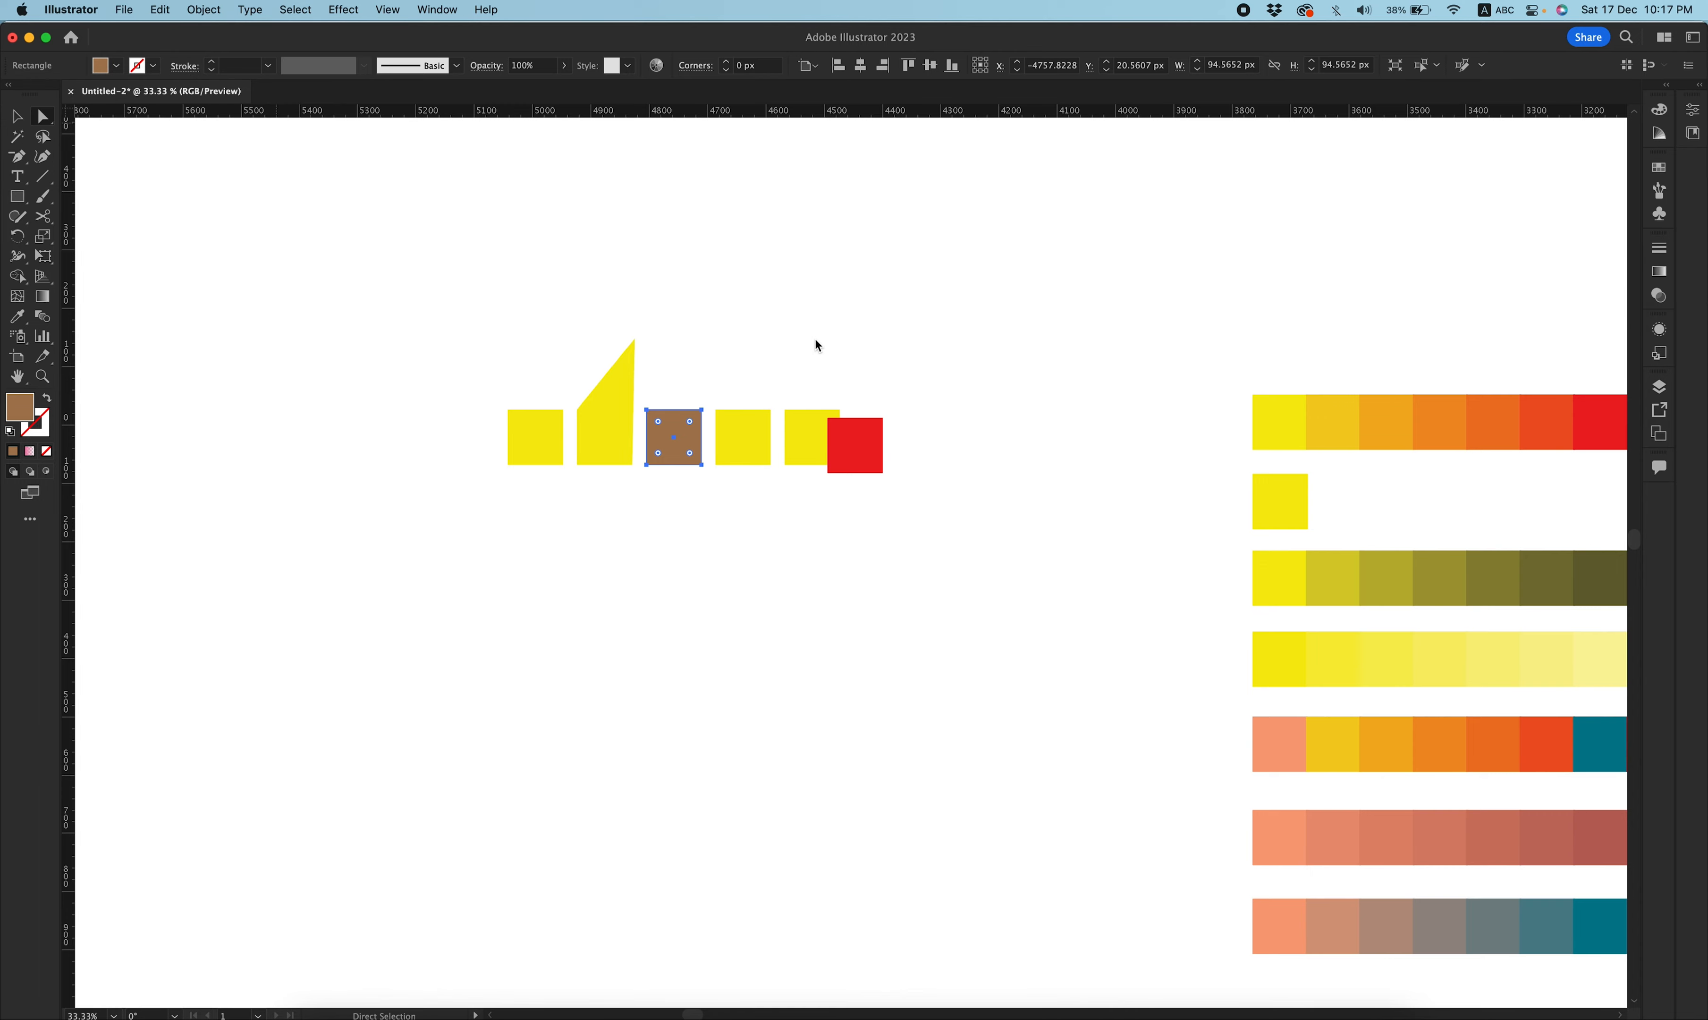
pyautogui.click(535, 447)
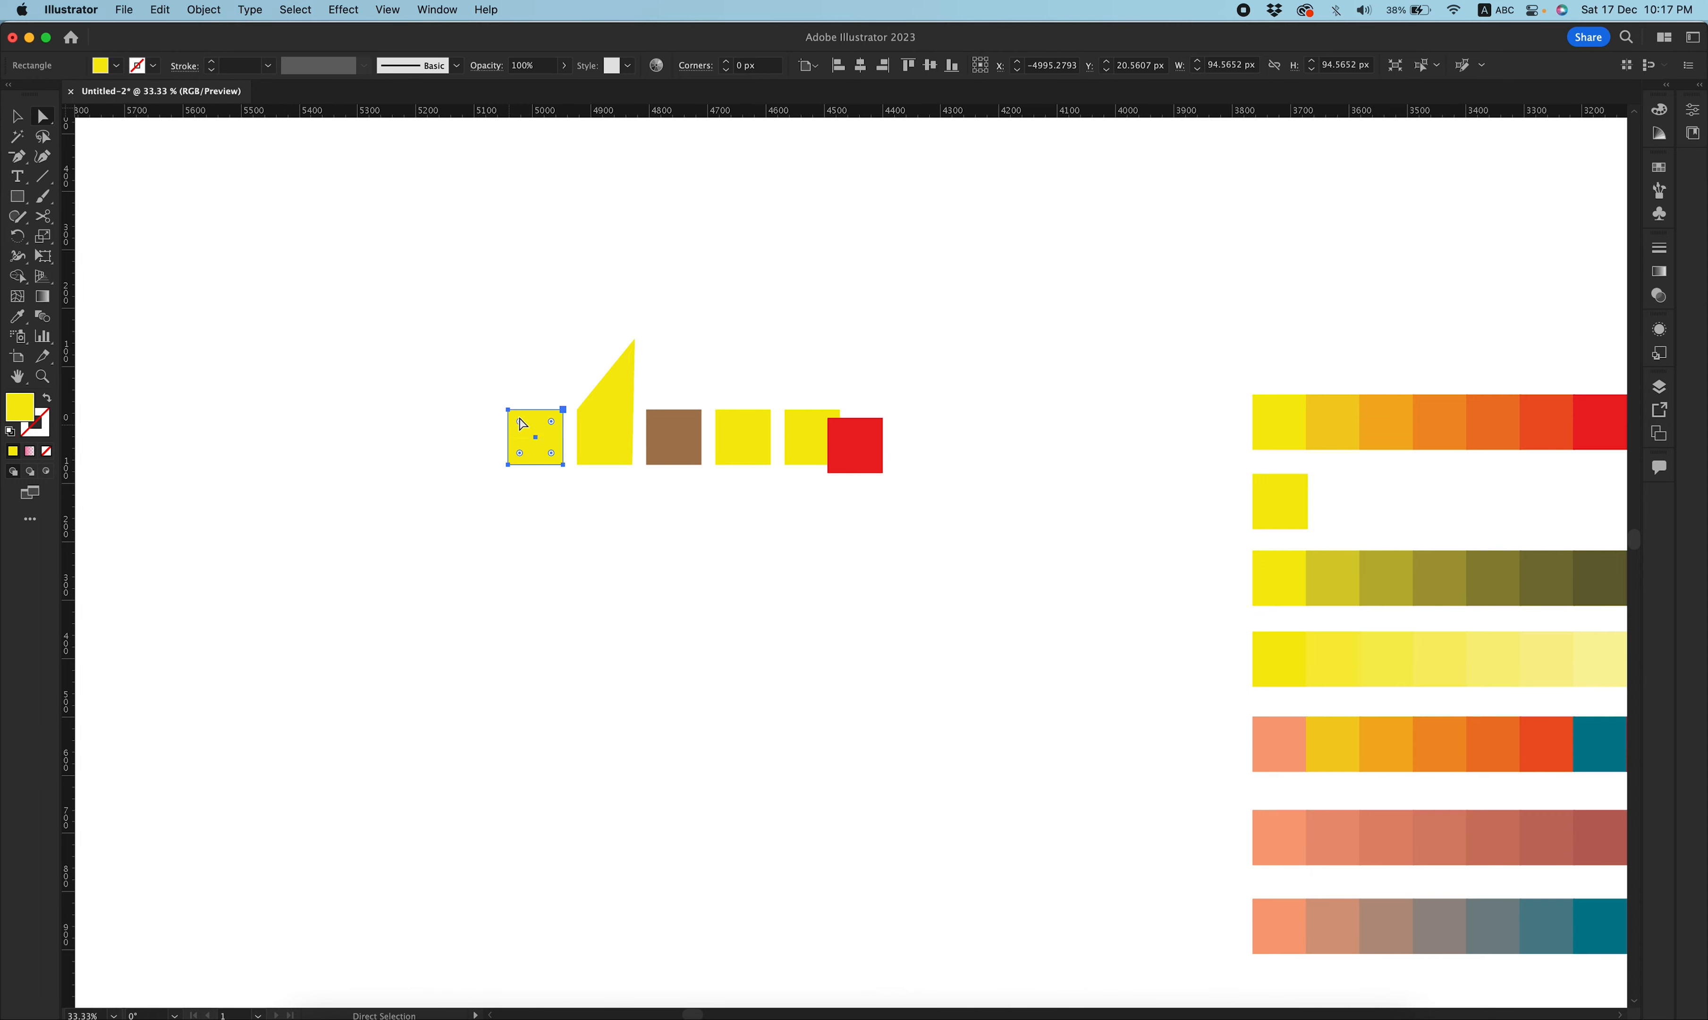
pyautogui.click(872, 452)
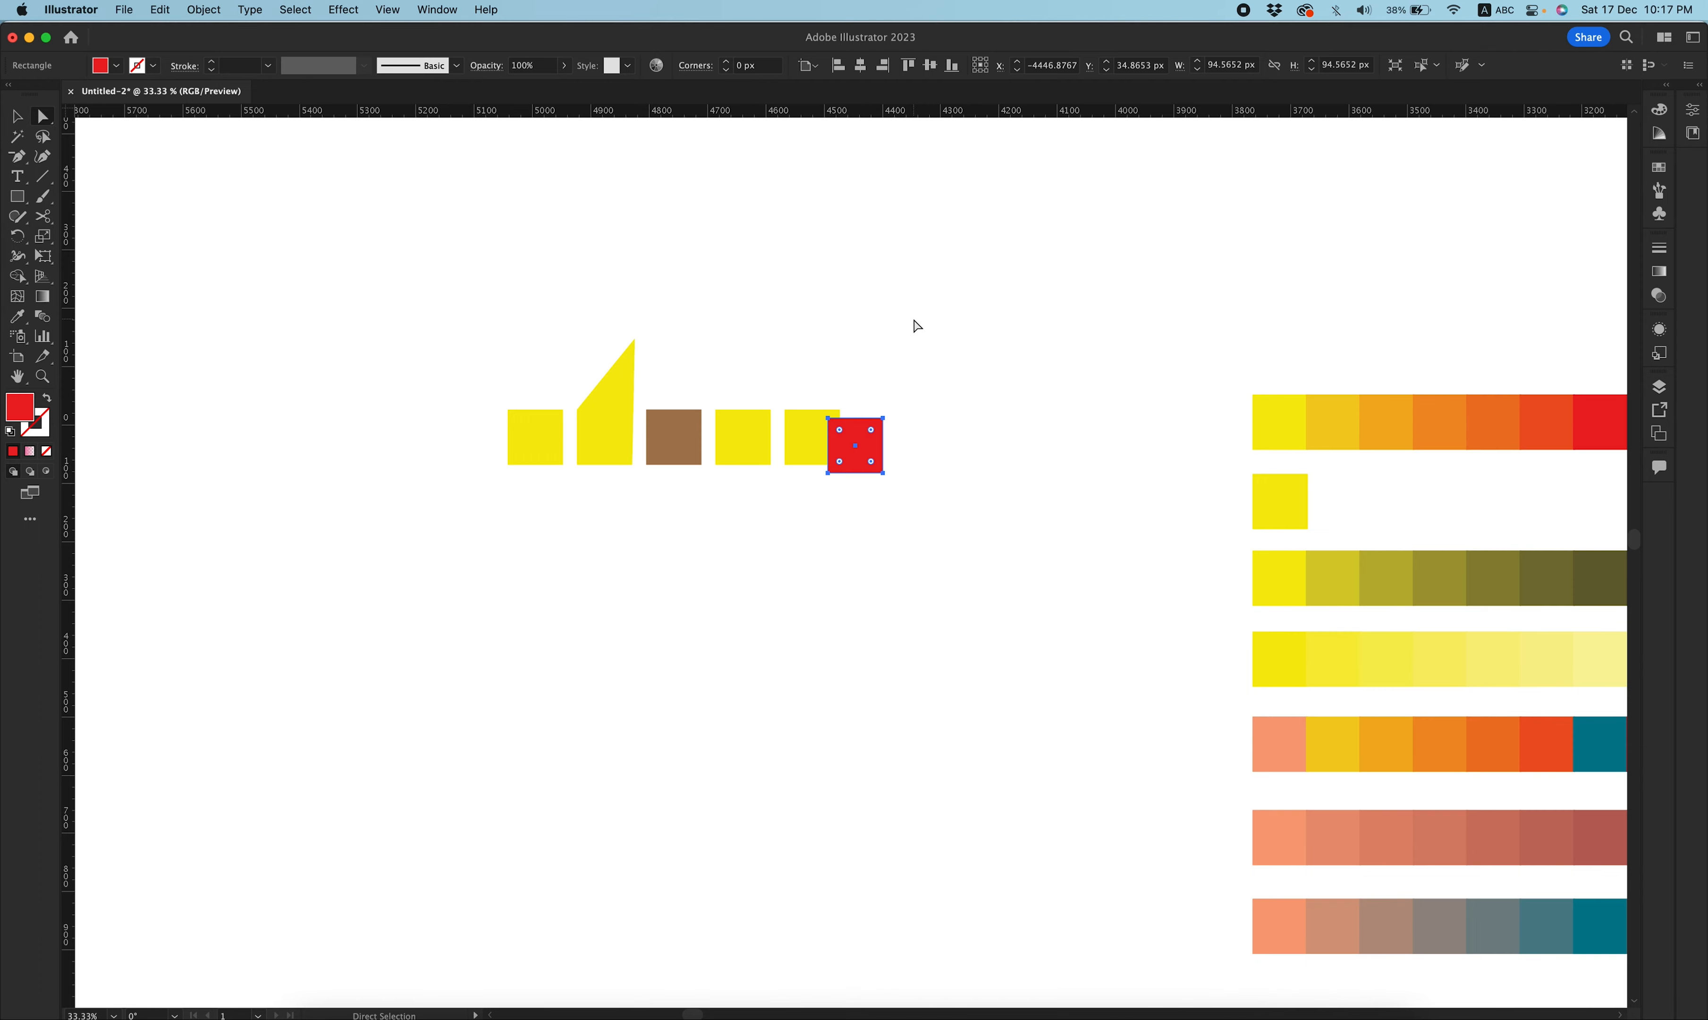
pyautogui.press('v')
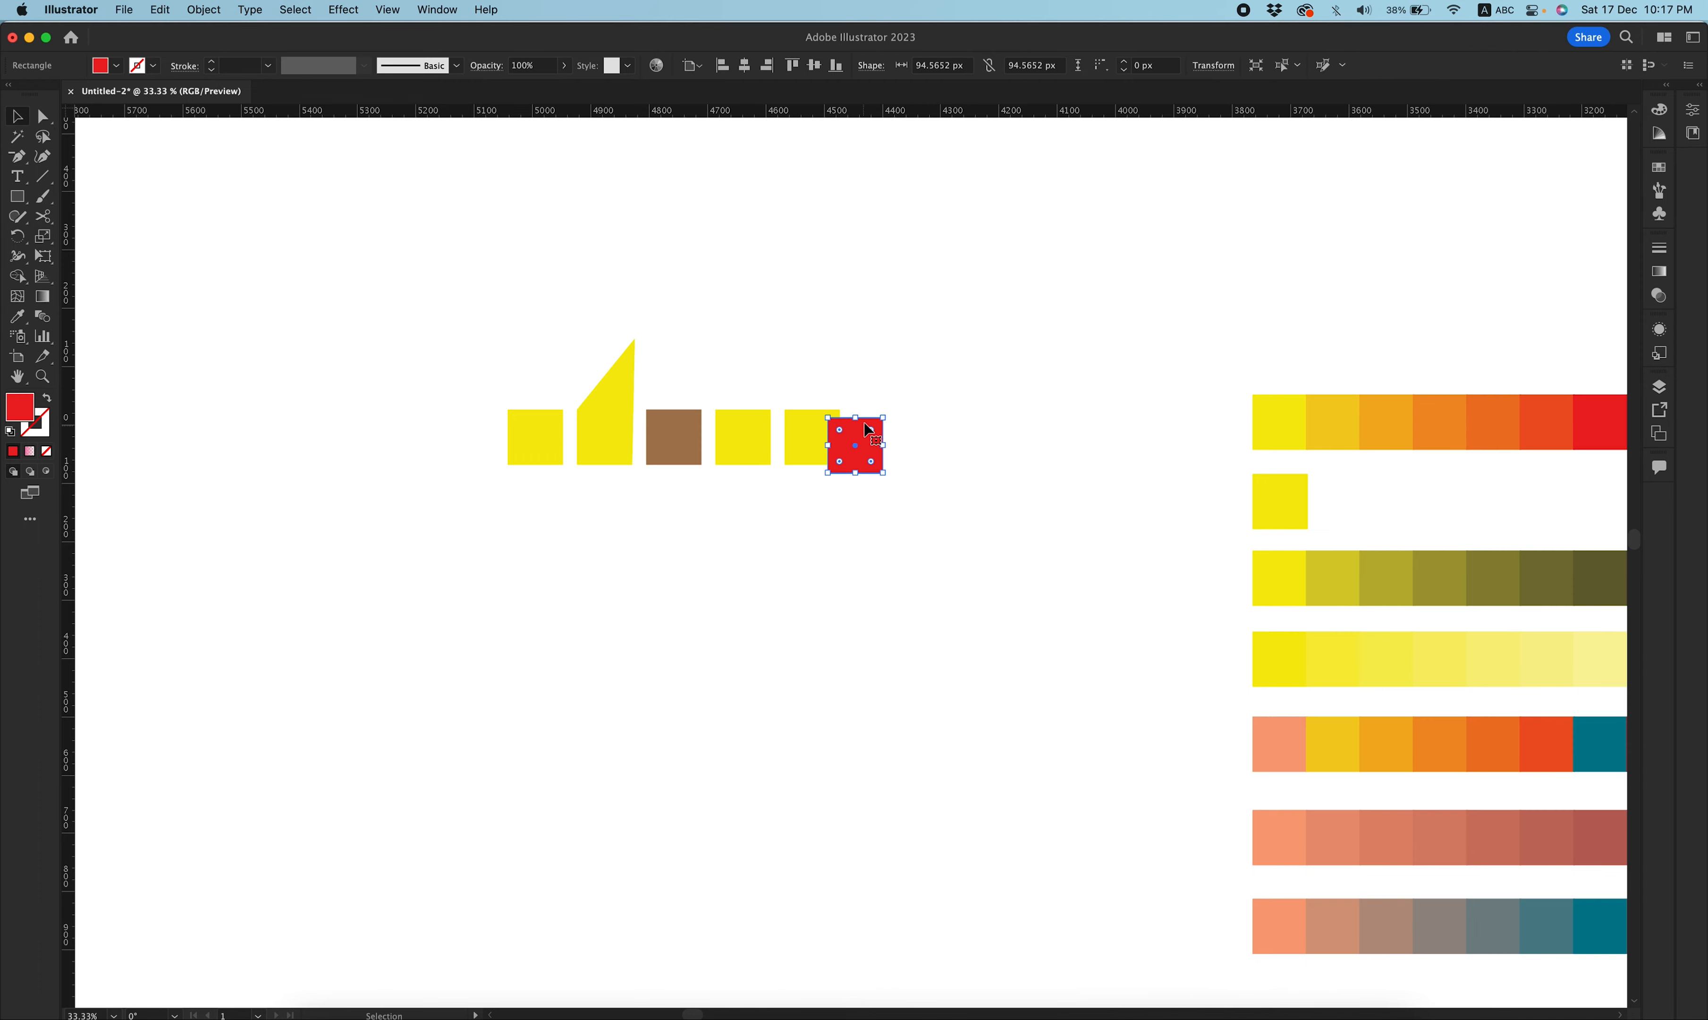
pyautogui.click(537, 434)
pyautogui.click(870, 442)
pyautogui.click(490, 367)
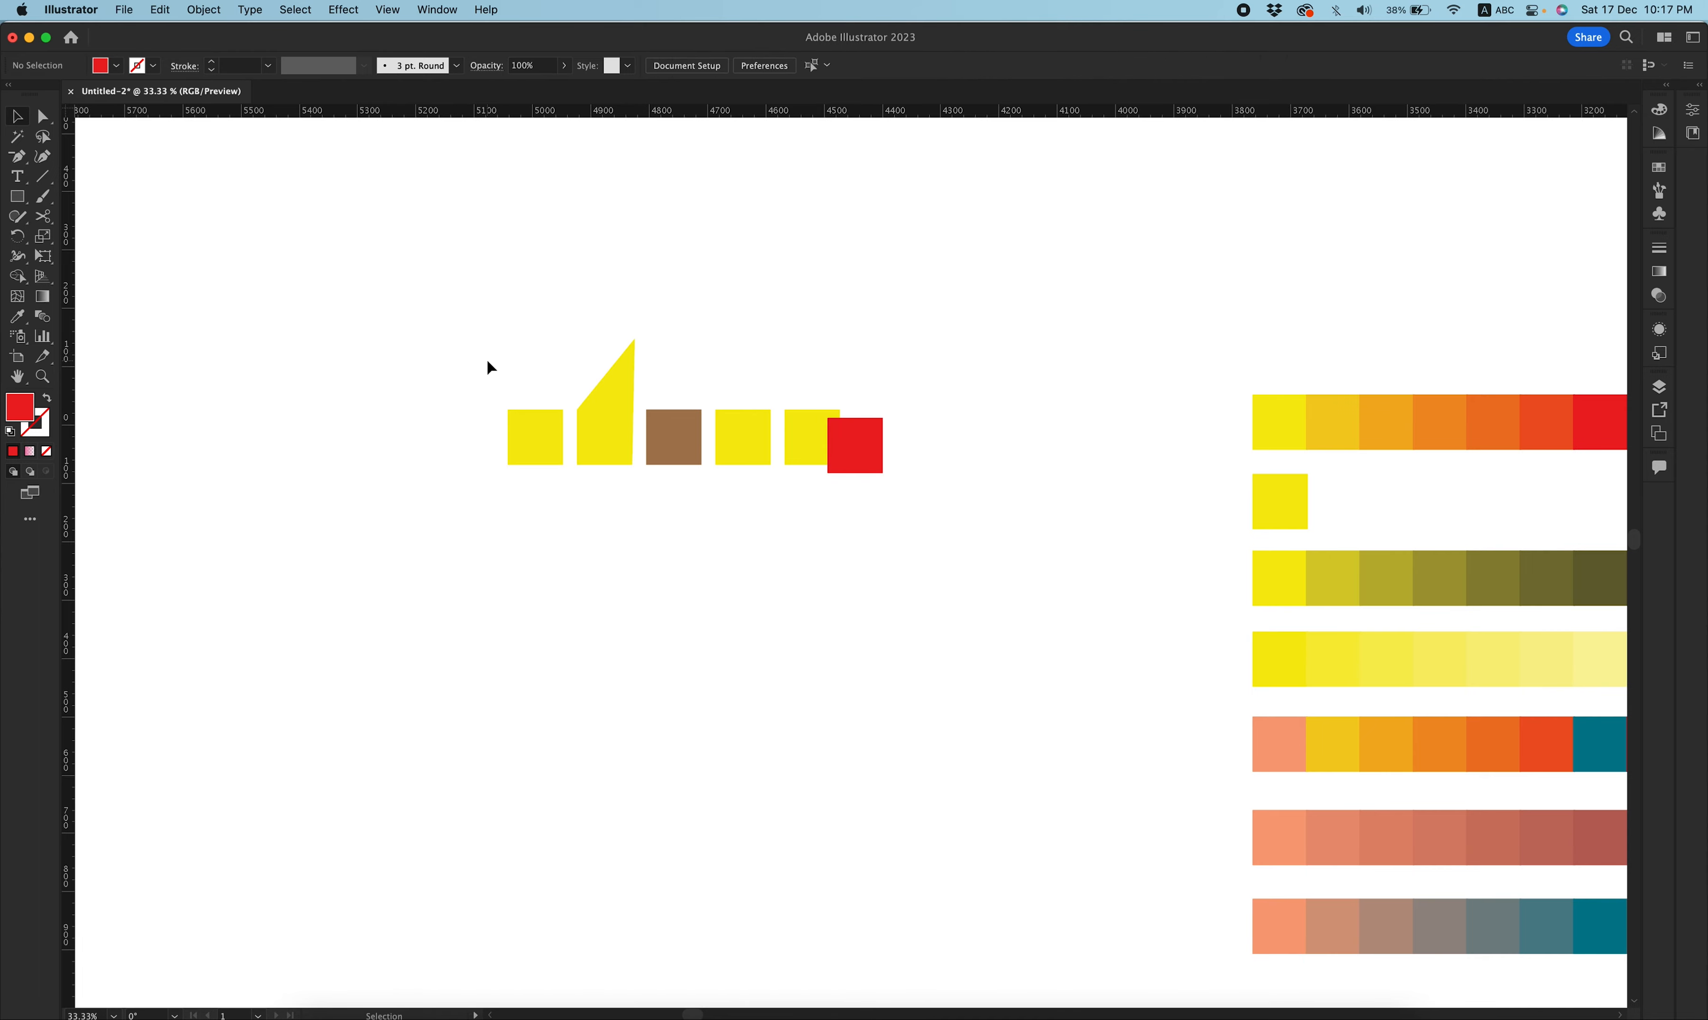
# Select all six shapes and apply Edit Colors Blend Horizontally to them.
pyautogui.moveTo(489, 362); pyautogui.dragTo(950, 511)
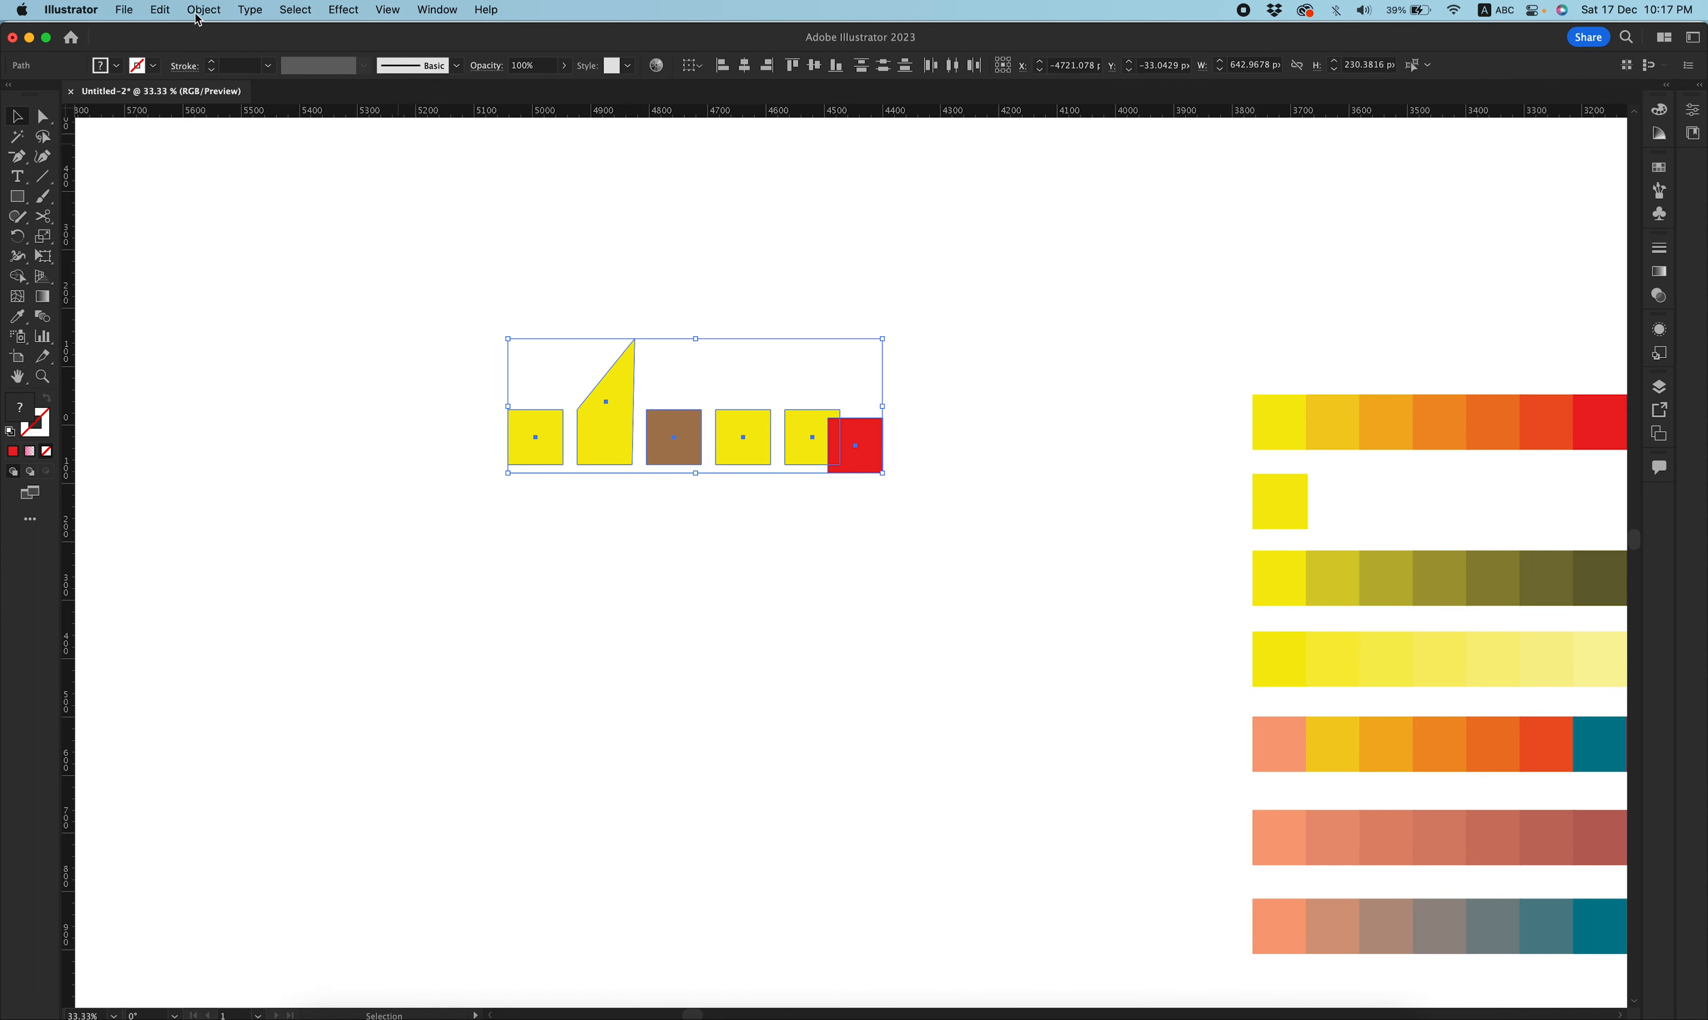
pyautogui.click(161, 11)
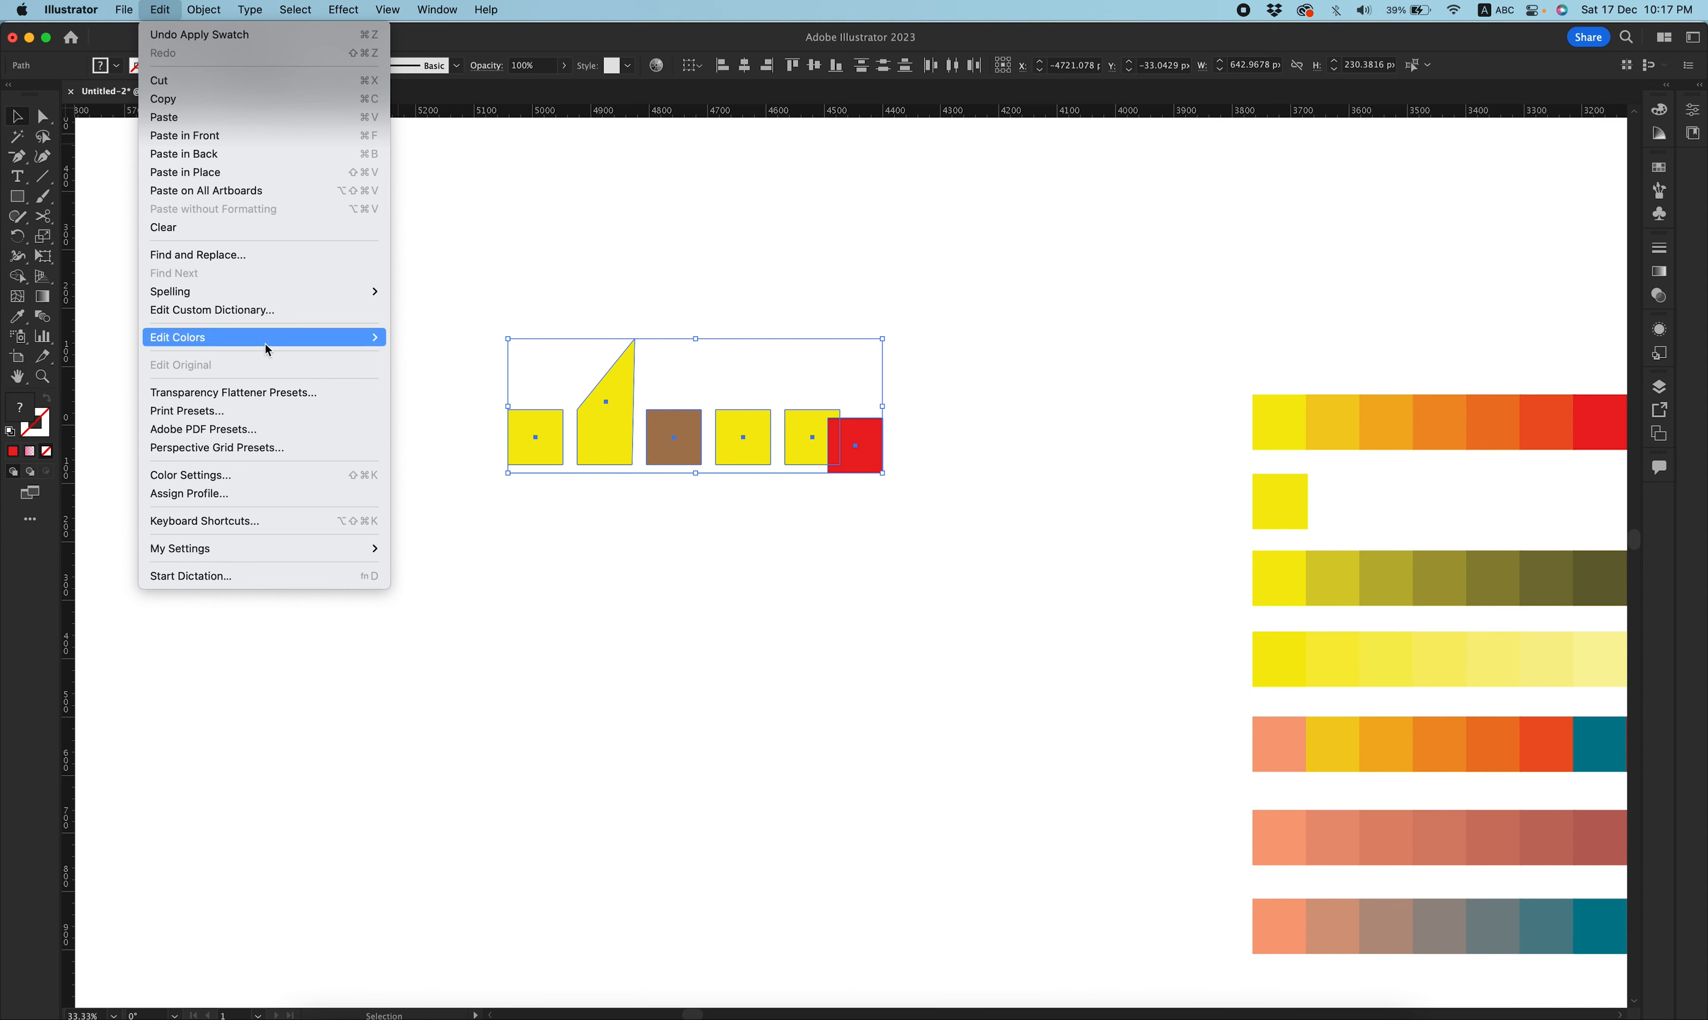
pyautogui.moveTo(269, 340)
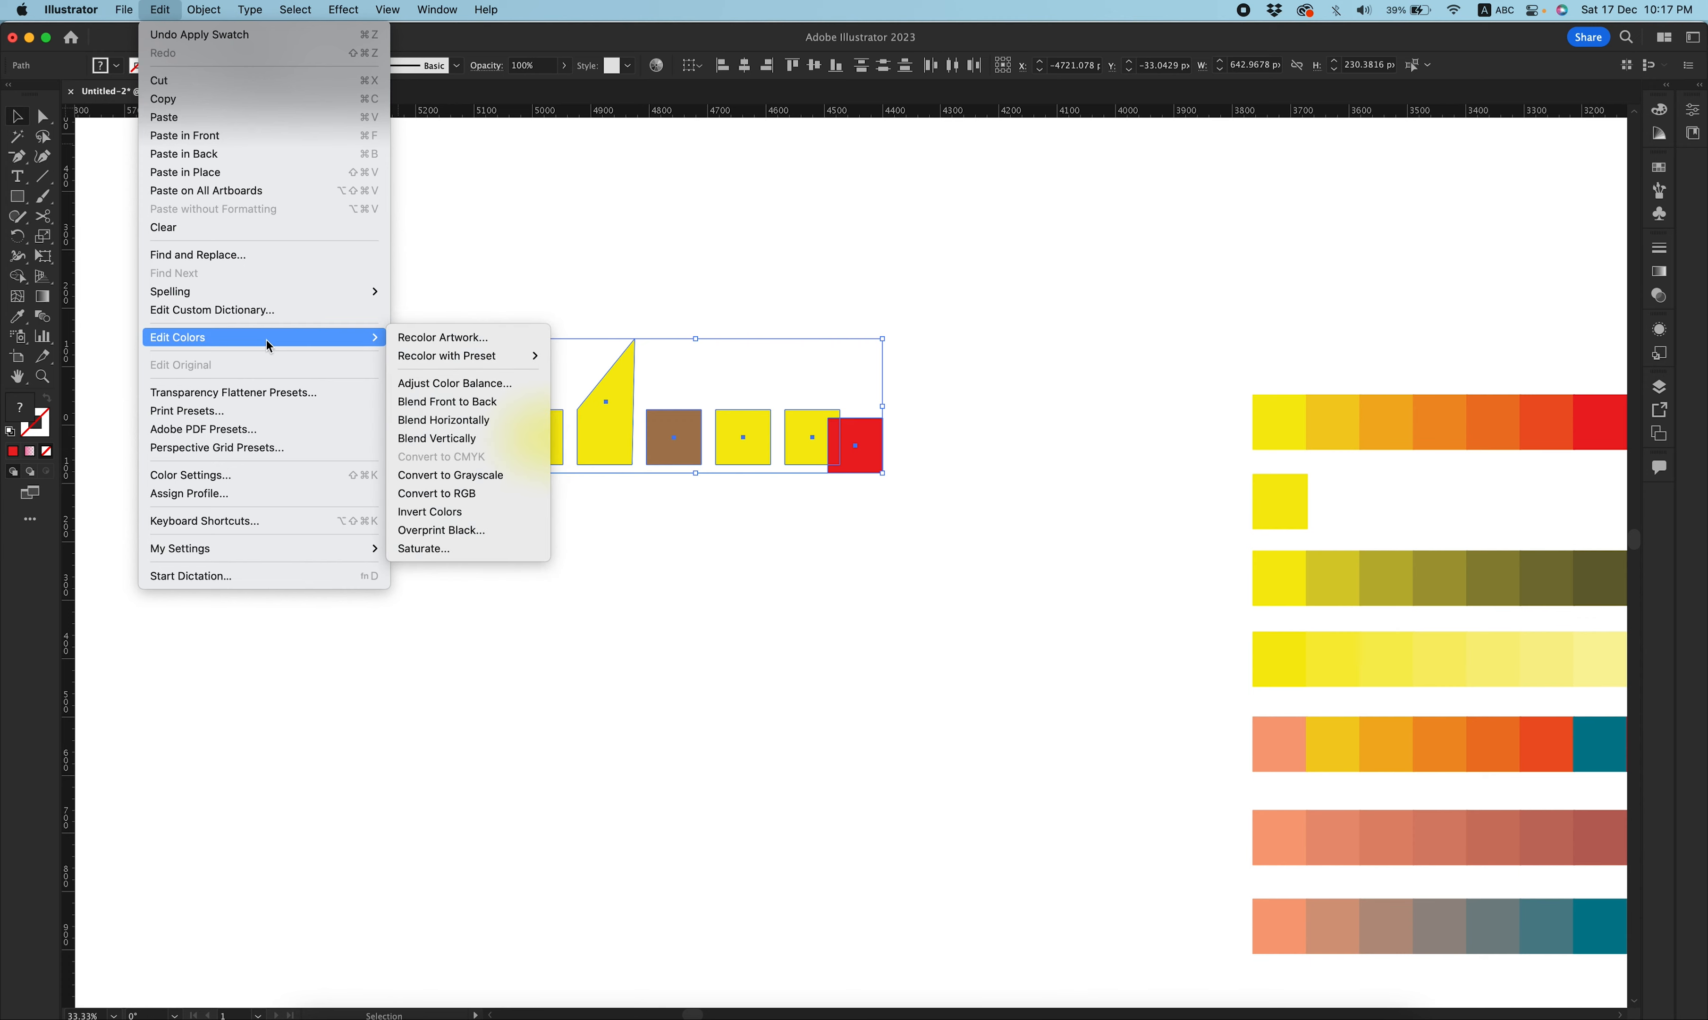
pyautogui.click(514, 418)
pyautogui.click(602, 504)
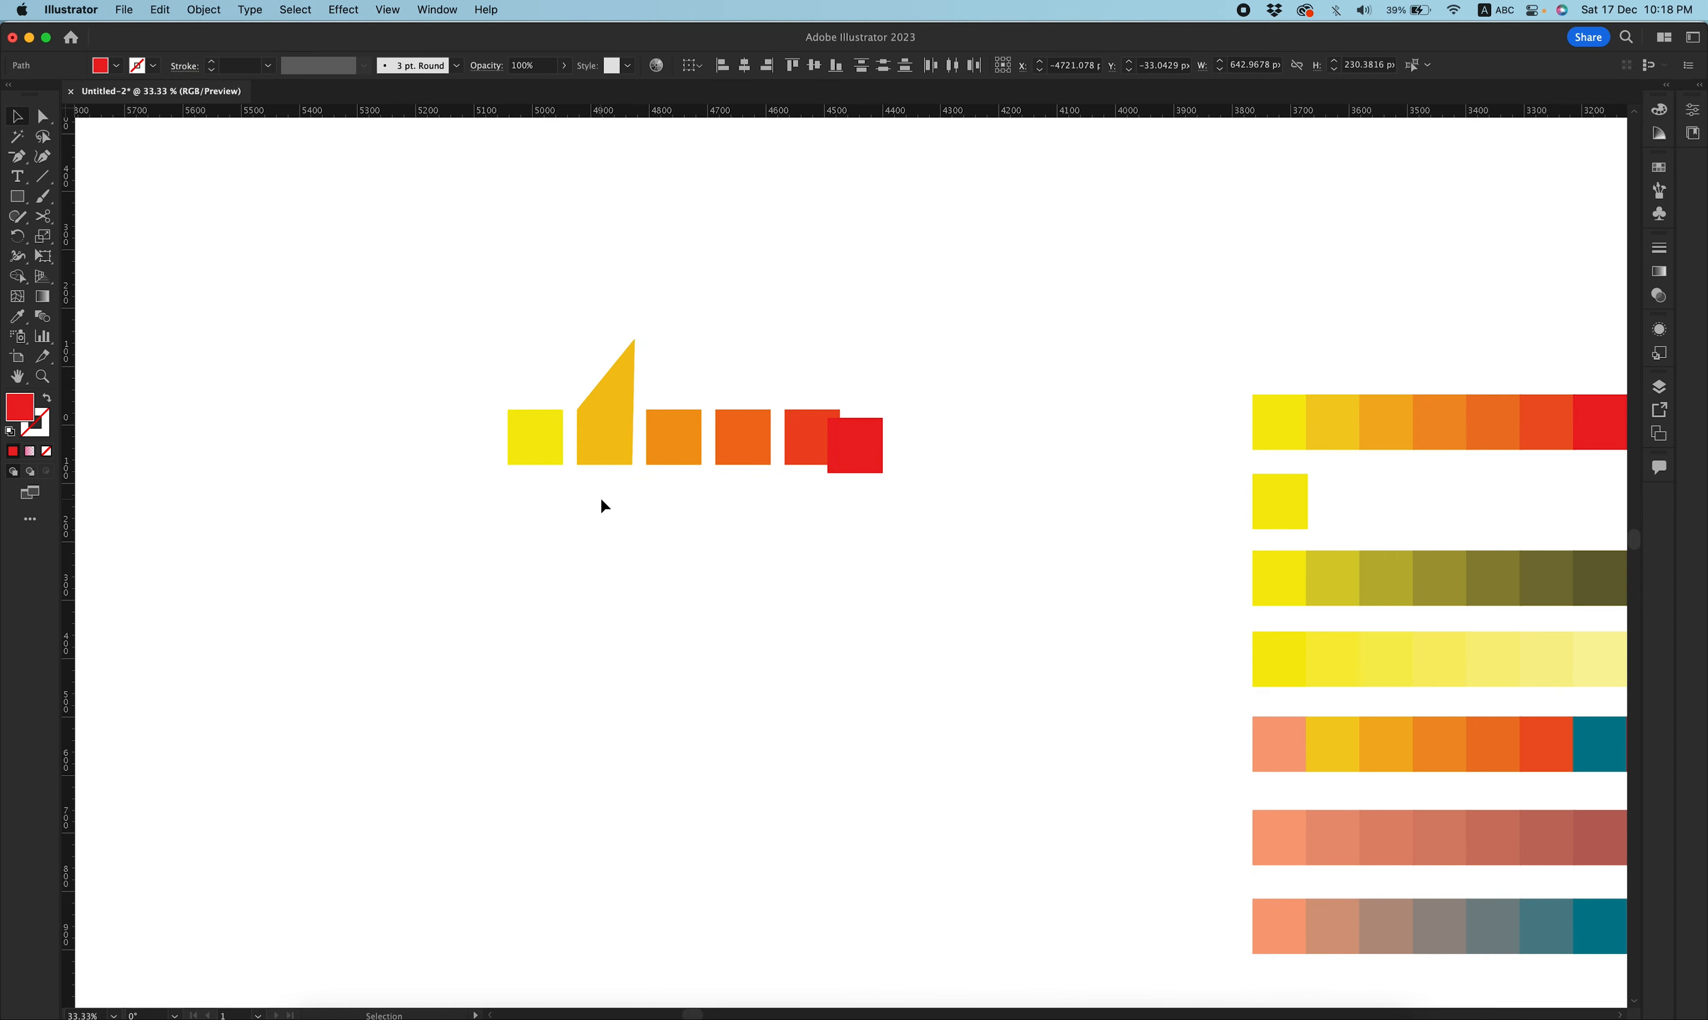
# Examine the blended result by selecting the end squares and the middle shapes separately.
pyautogui.click(864, 473)
pyautogui.click(547, 433)
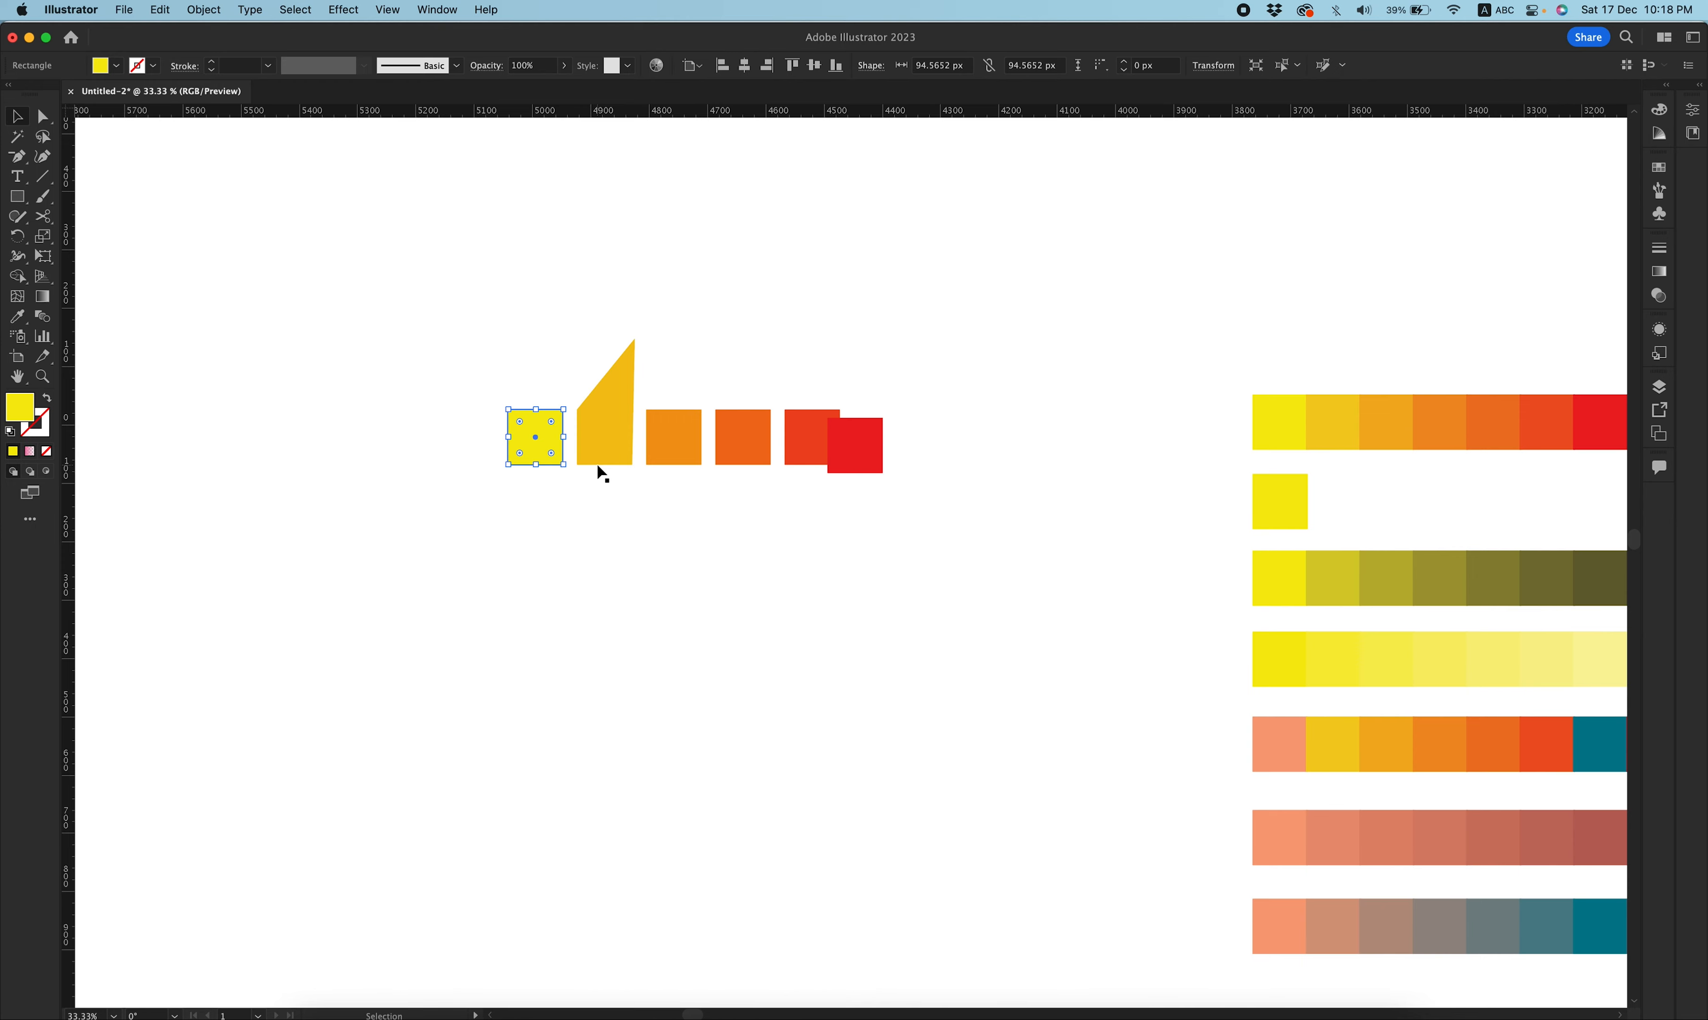
pyautogui.moveTo(596, 472); pyautogui.dragTo(810, 438)
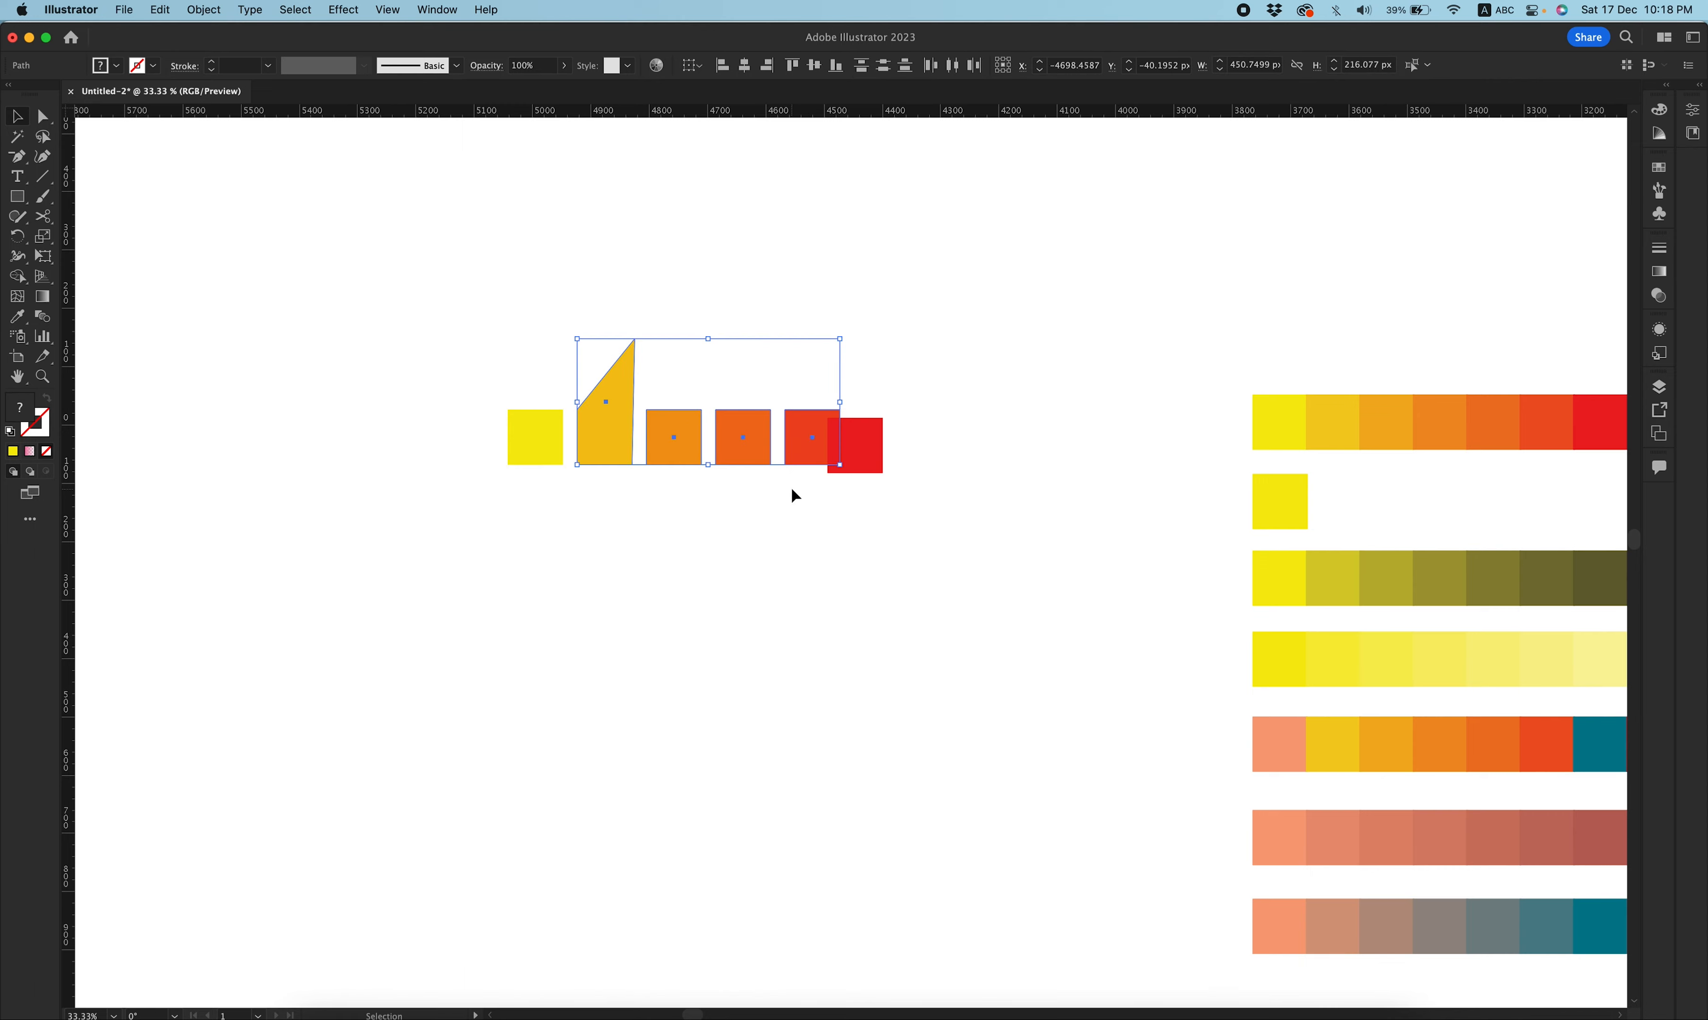
pyautogui.press('super+equal')
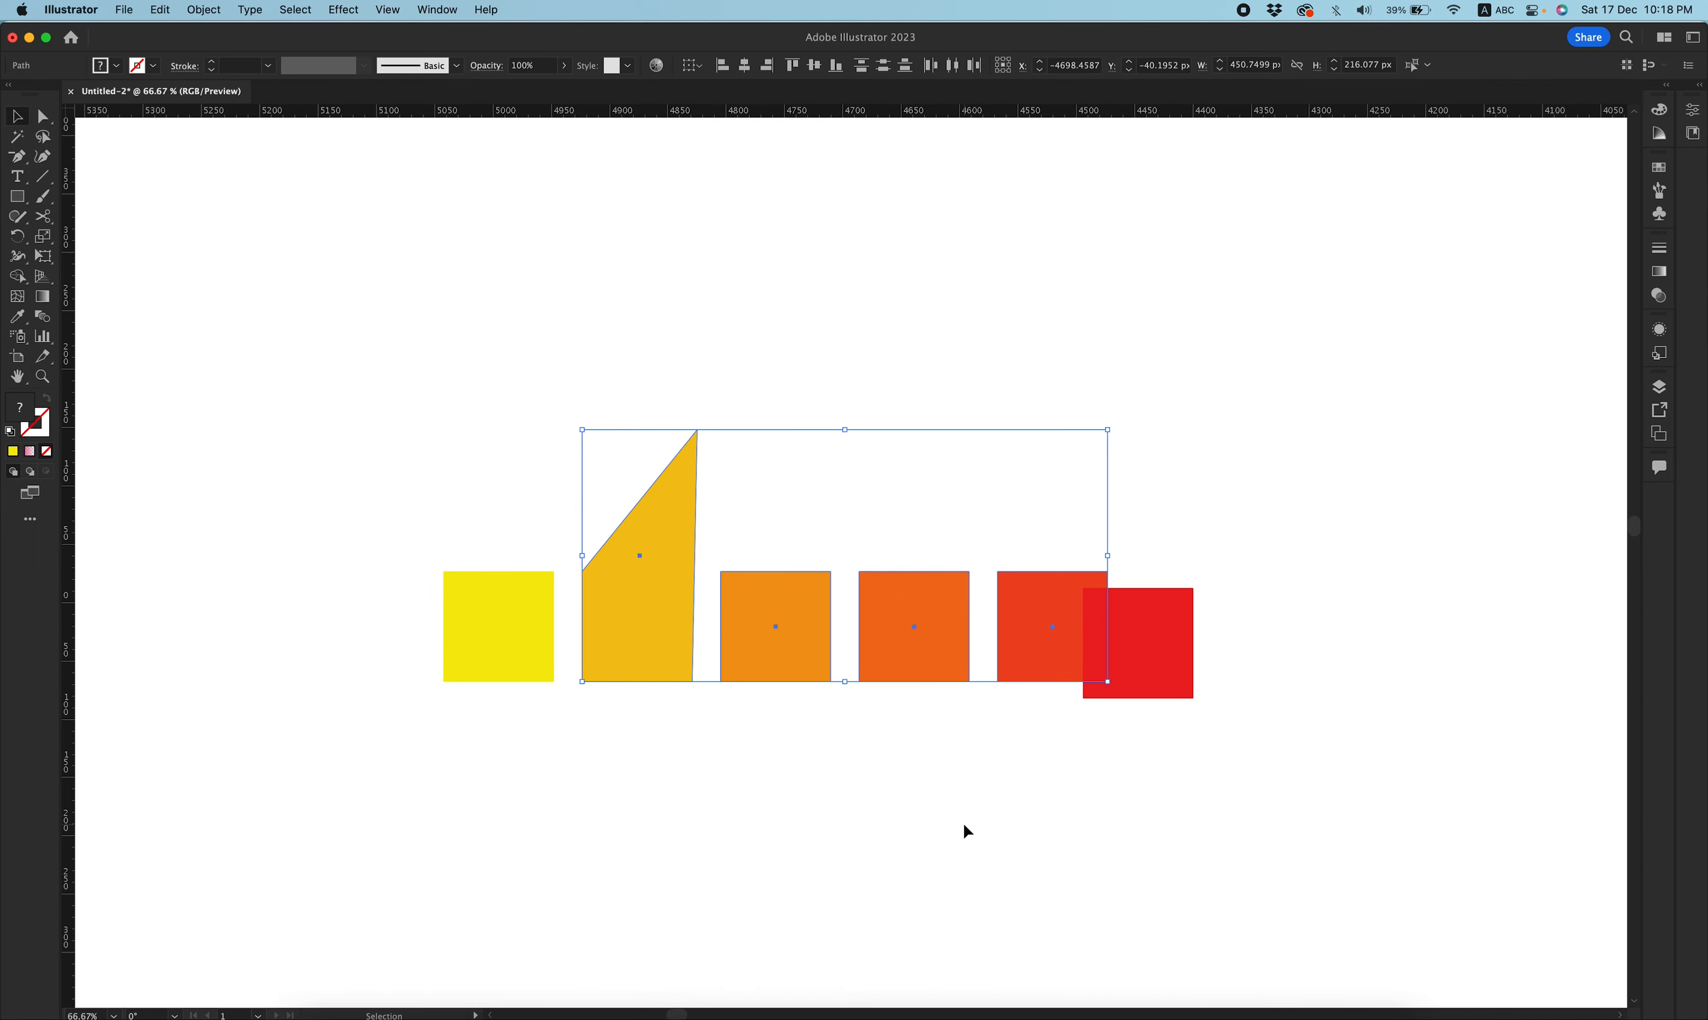
pyautogui.press('super+minus')
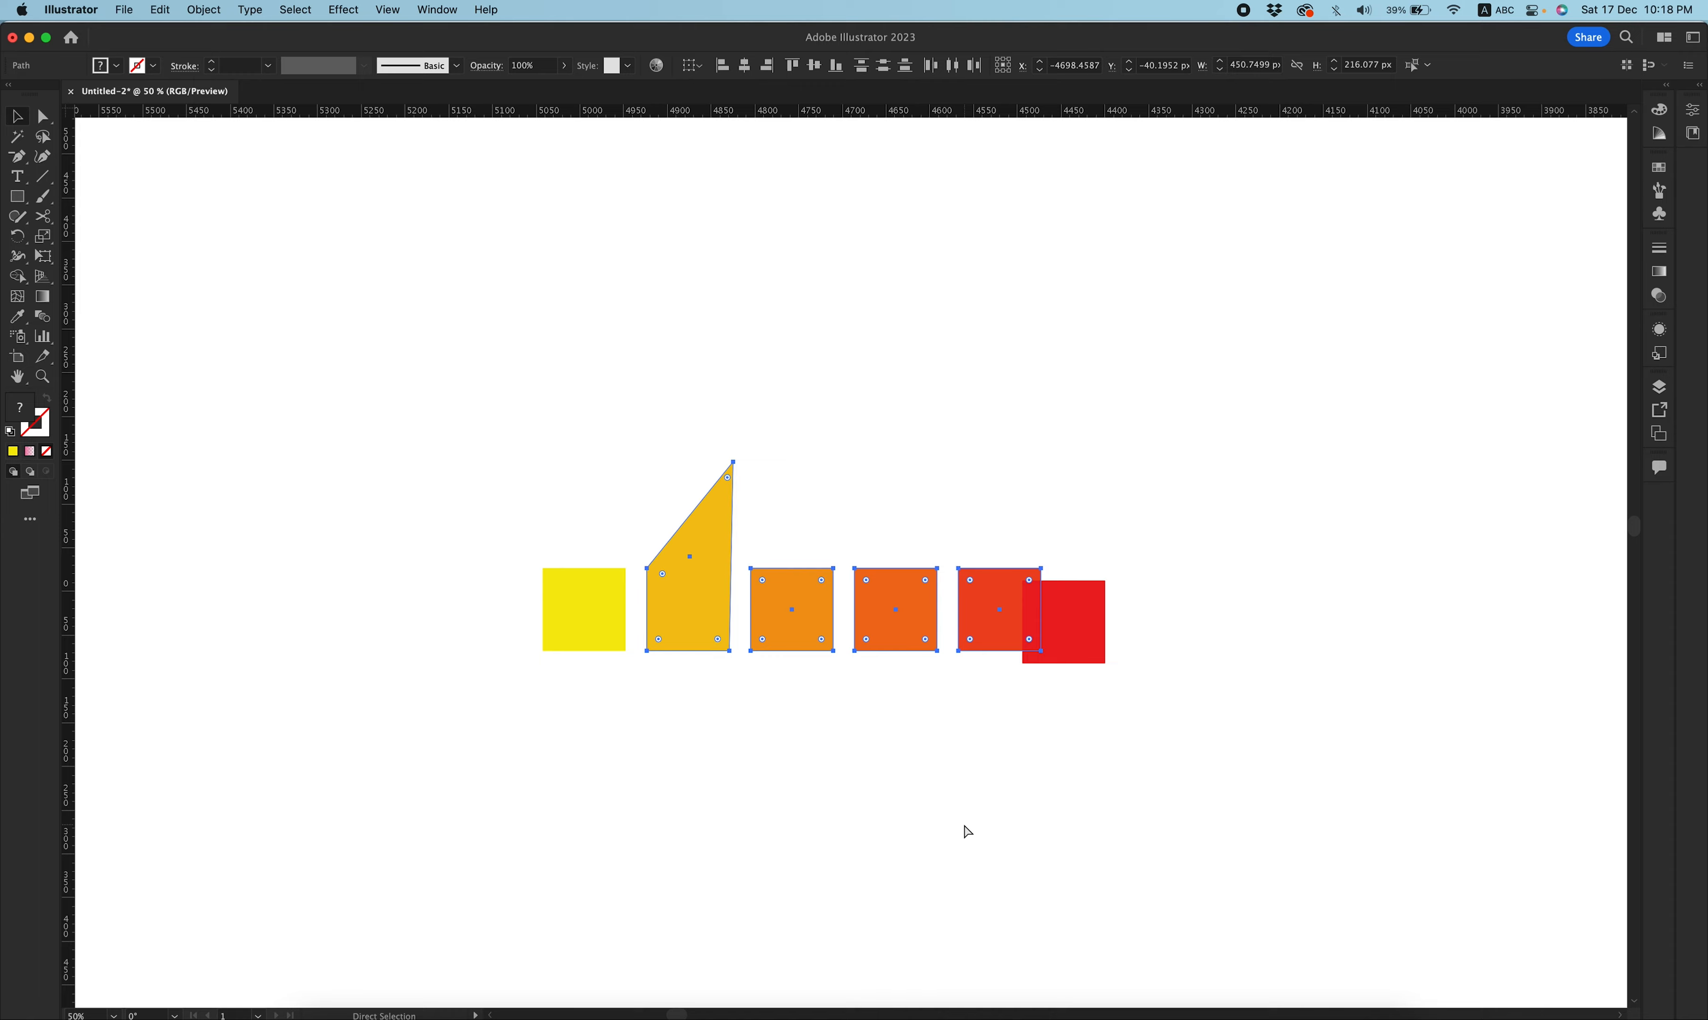
pyautogui.moveTo(942, 690); pyautogui.dragTo(713, 498)
pyautogui.click(1007, 560)
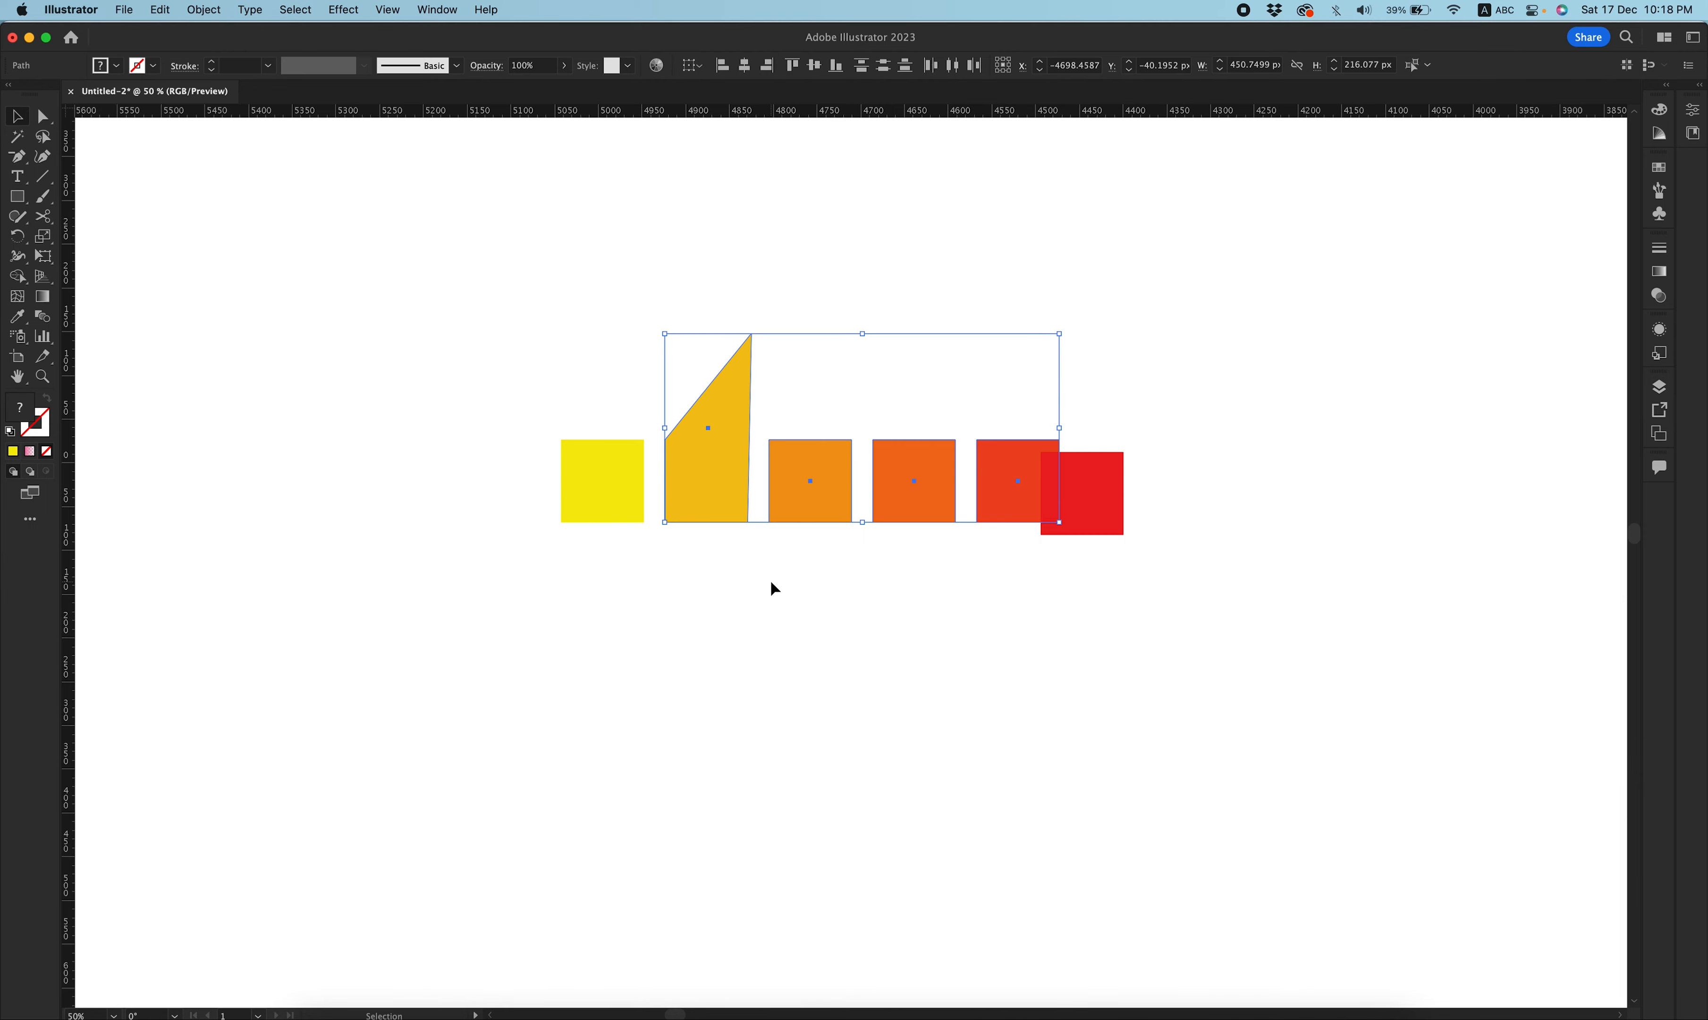
pyautogui.click(607, 485)
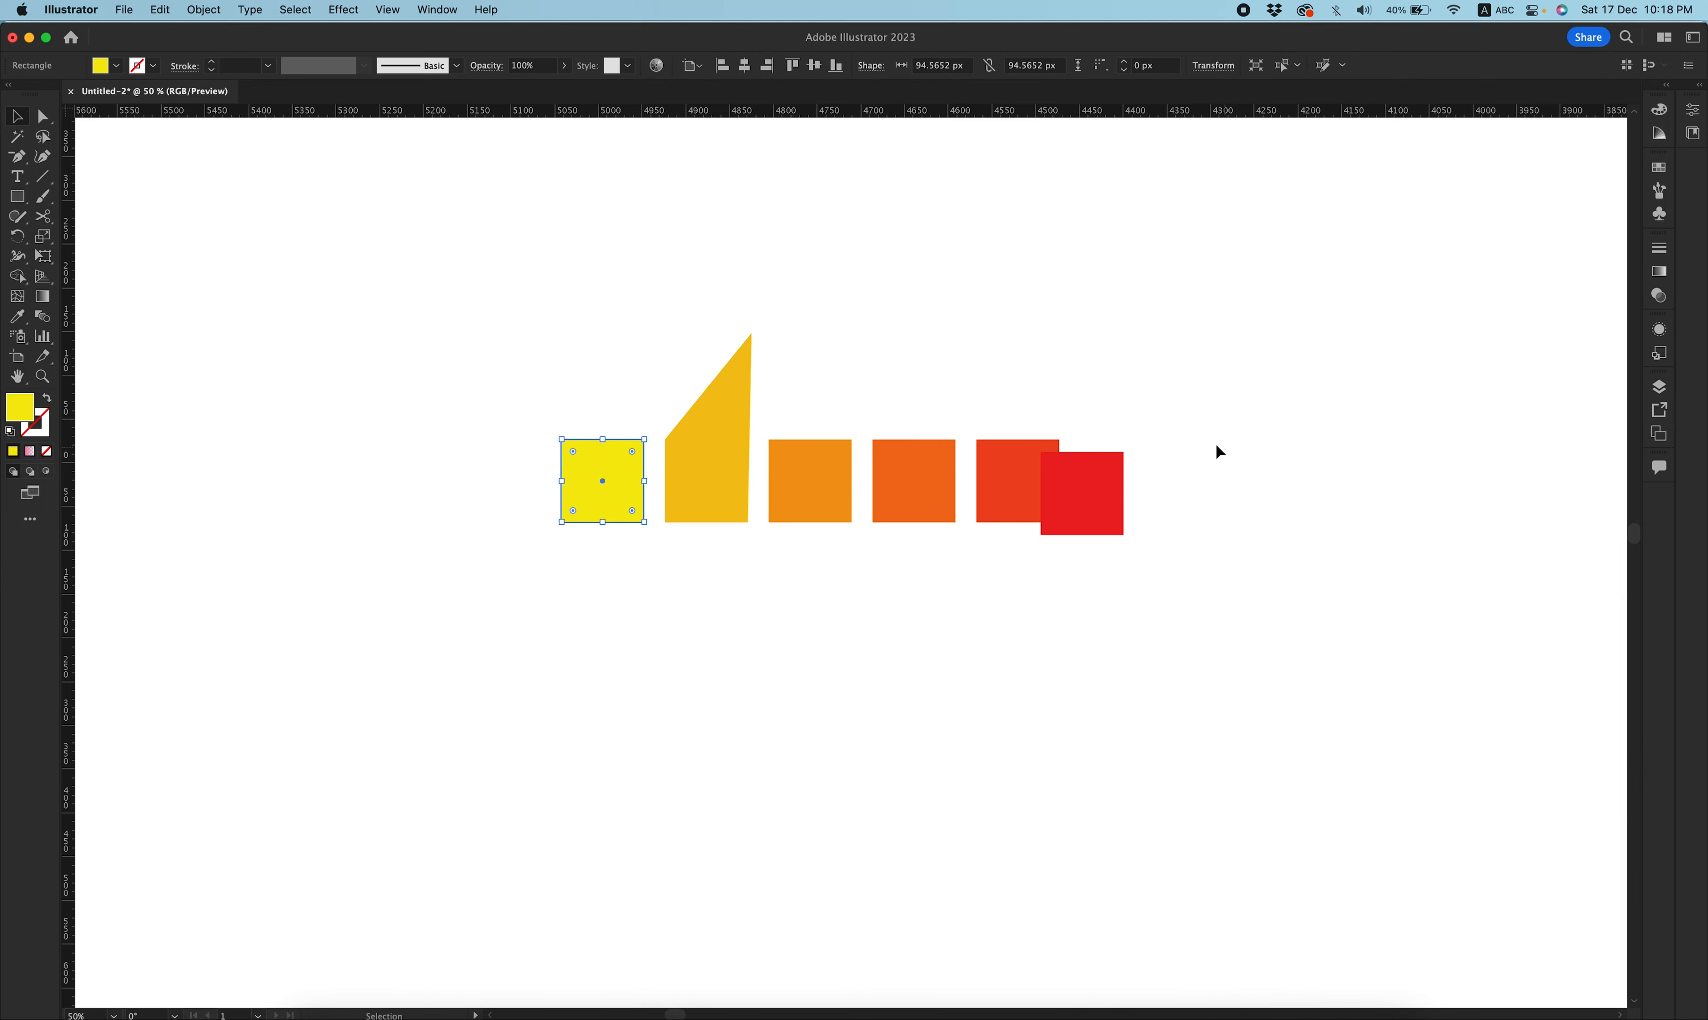
pyautogui.click(1108, 497)
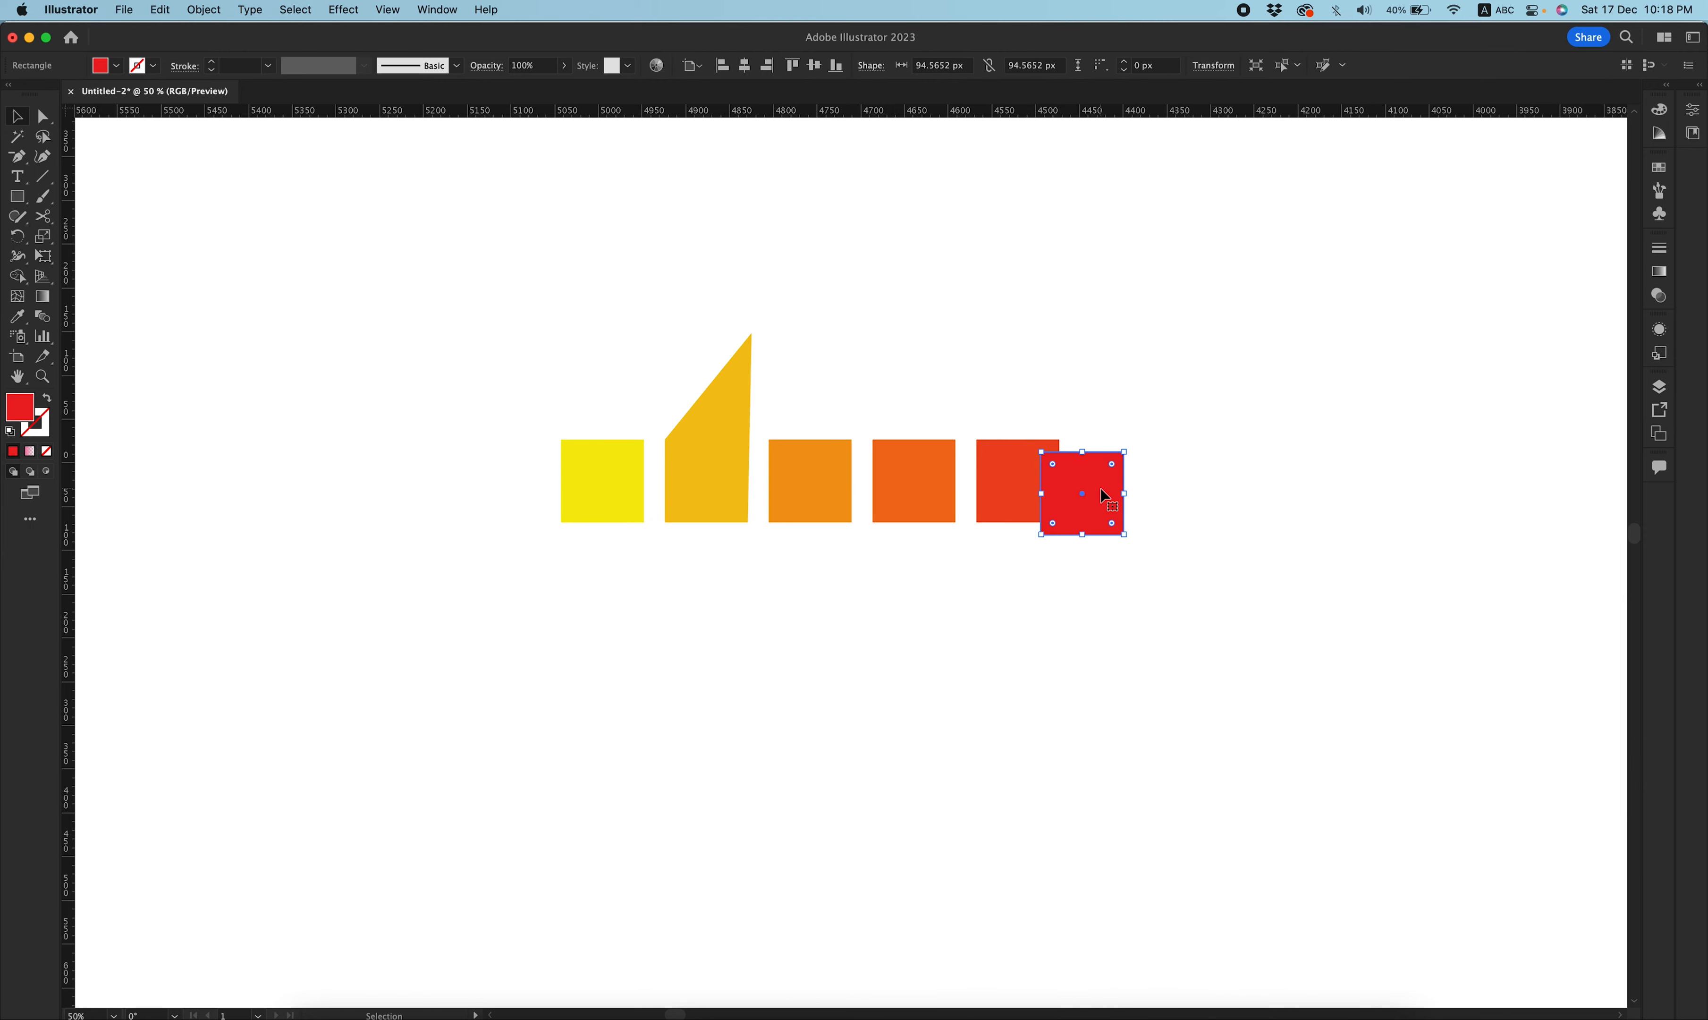
pyautogui.press('super+minus')
pyautogui.press('super+minus')
pyautogui.moveTo(1222, 498); pyautogui.dragTo(747, 471)
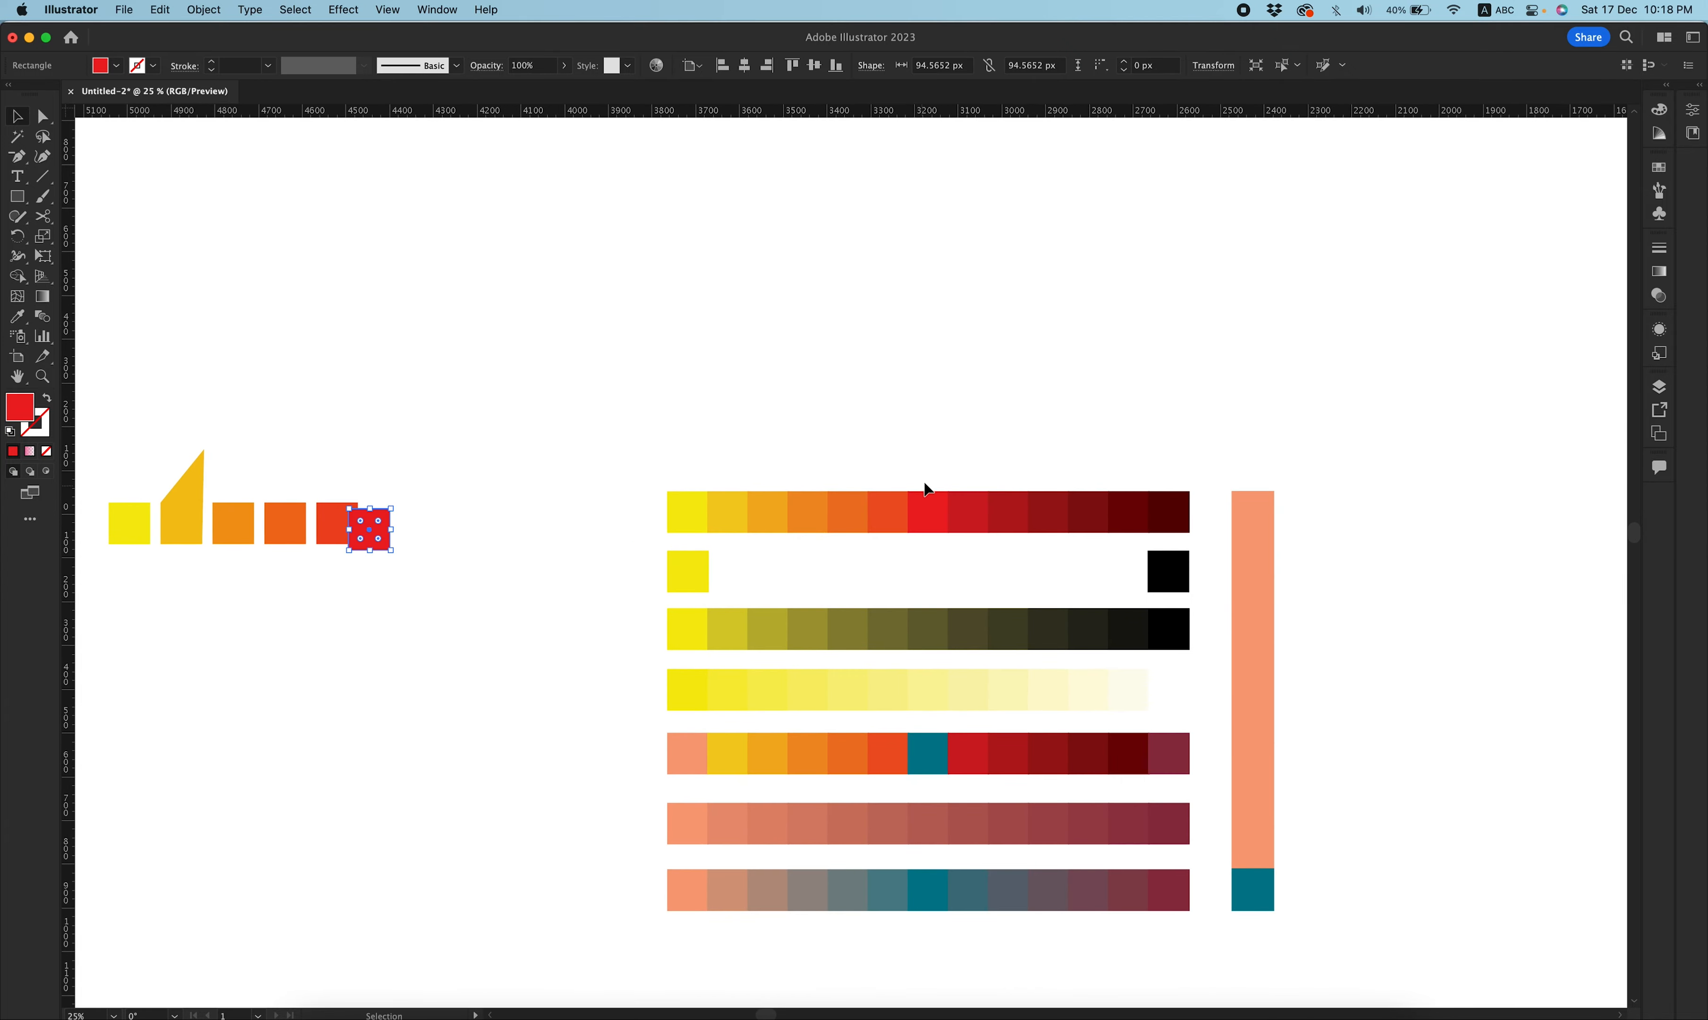
# Copy the first palette row's yellow, red and dark red squares to a new row above the palette.
pyautogui.click(928, 511)
pyautogui.keyDown('shift'); pyautogui.click(1177, 513); pyautogui.keyUp('shift')
pyautogui.keyDown('shift'); pyautogui.click(695, 509); pyautogui.keyUp('shift')
pyautogui.moveTo(928, 516); pyautogui.dragTo(929, 397)
pyautogui.click(815, 435)
# Duplicate the yellow square repeatedly in a row toward the red square.
pyautogui.moveTo(683, 393); pyautogui.dragTo(728, 400)
pyautogui.press('super+d')
pyautogui.press('super+d')
pyautogui.press('super+d')
pyautogui.press('super+d')
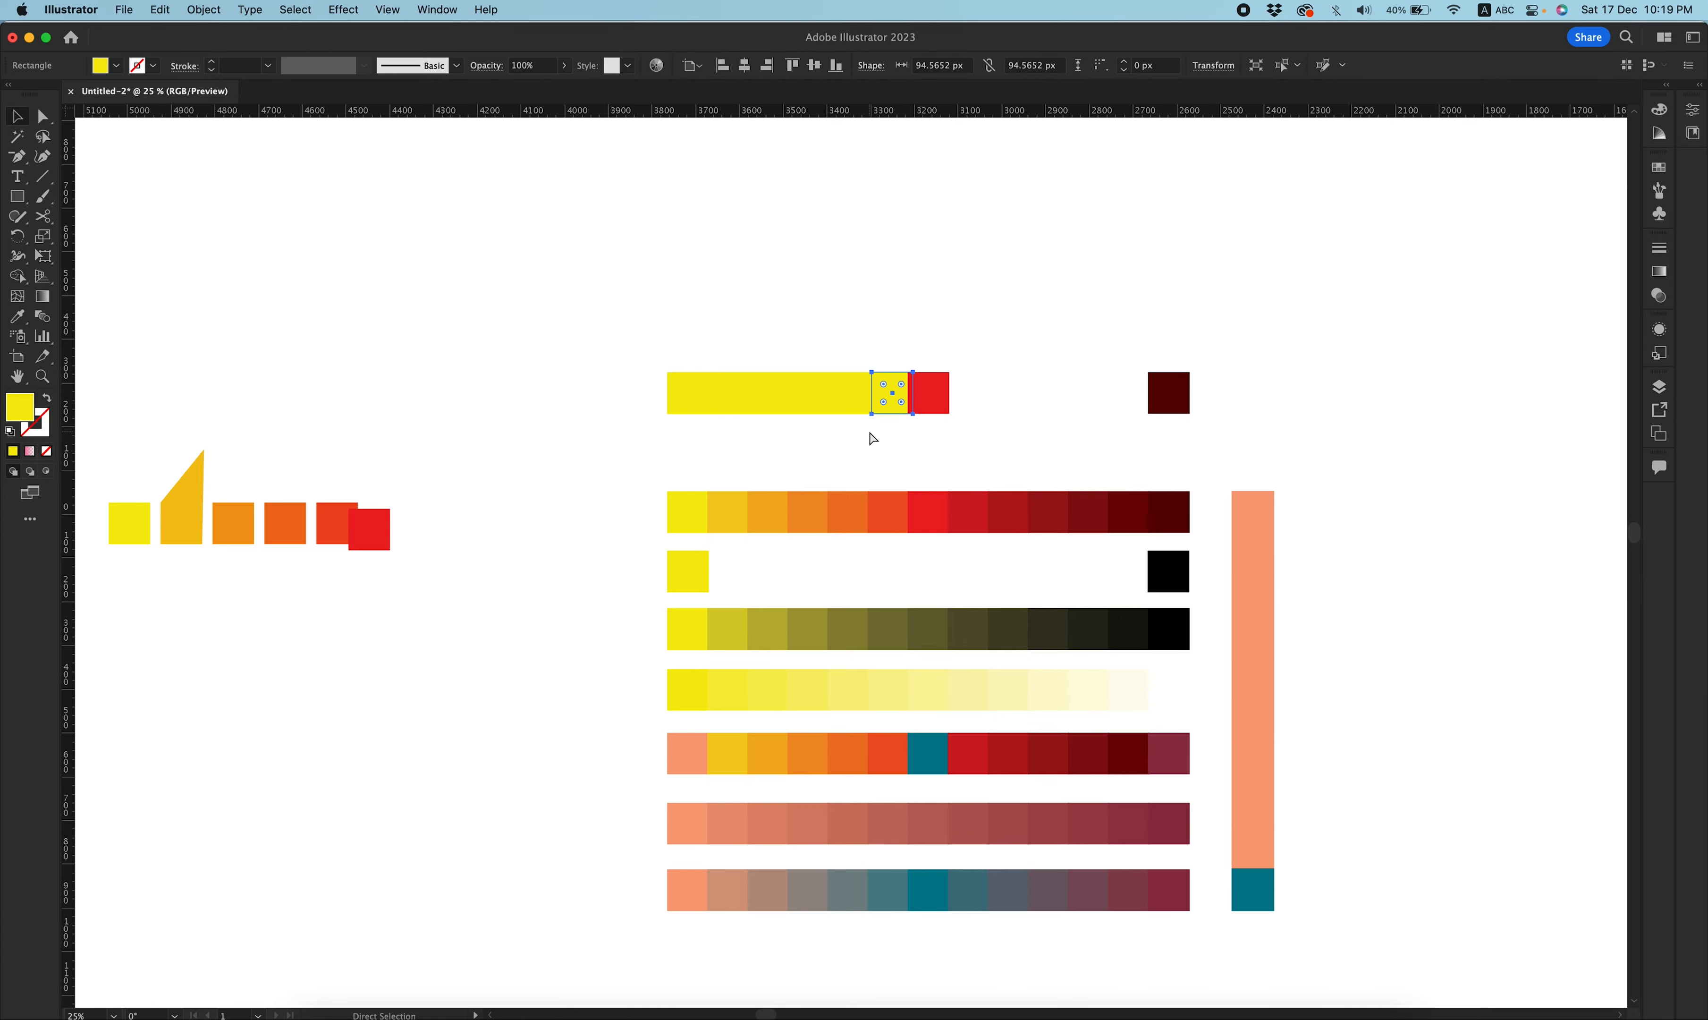
# Copy a yellow square to just right of the red square.
pyautogui.press('super+equal')
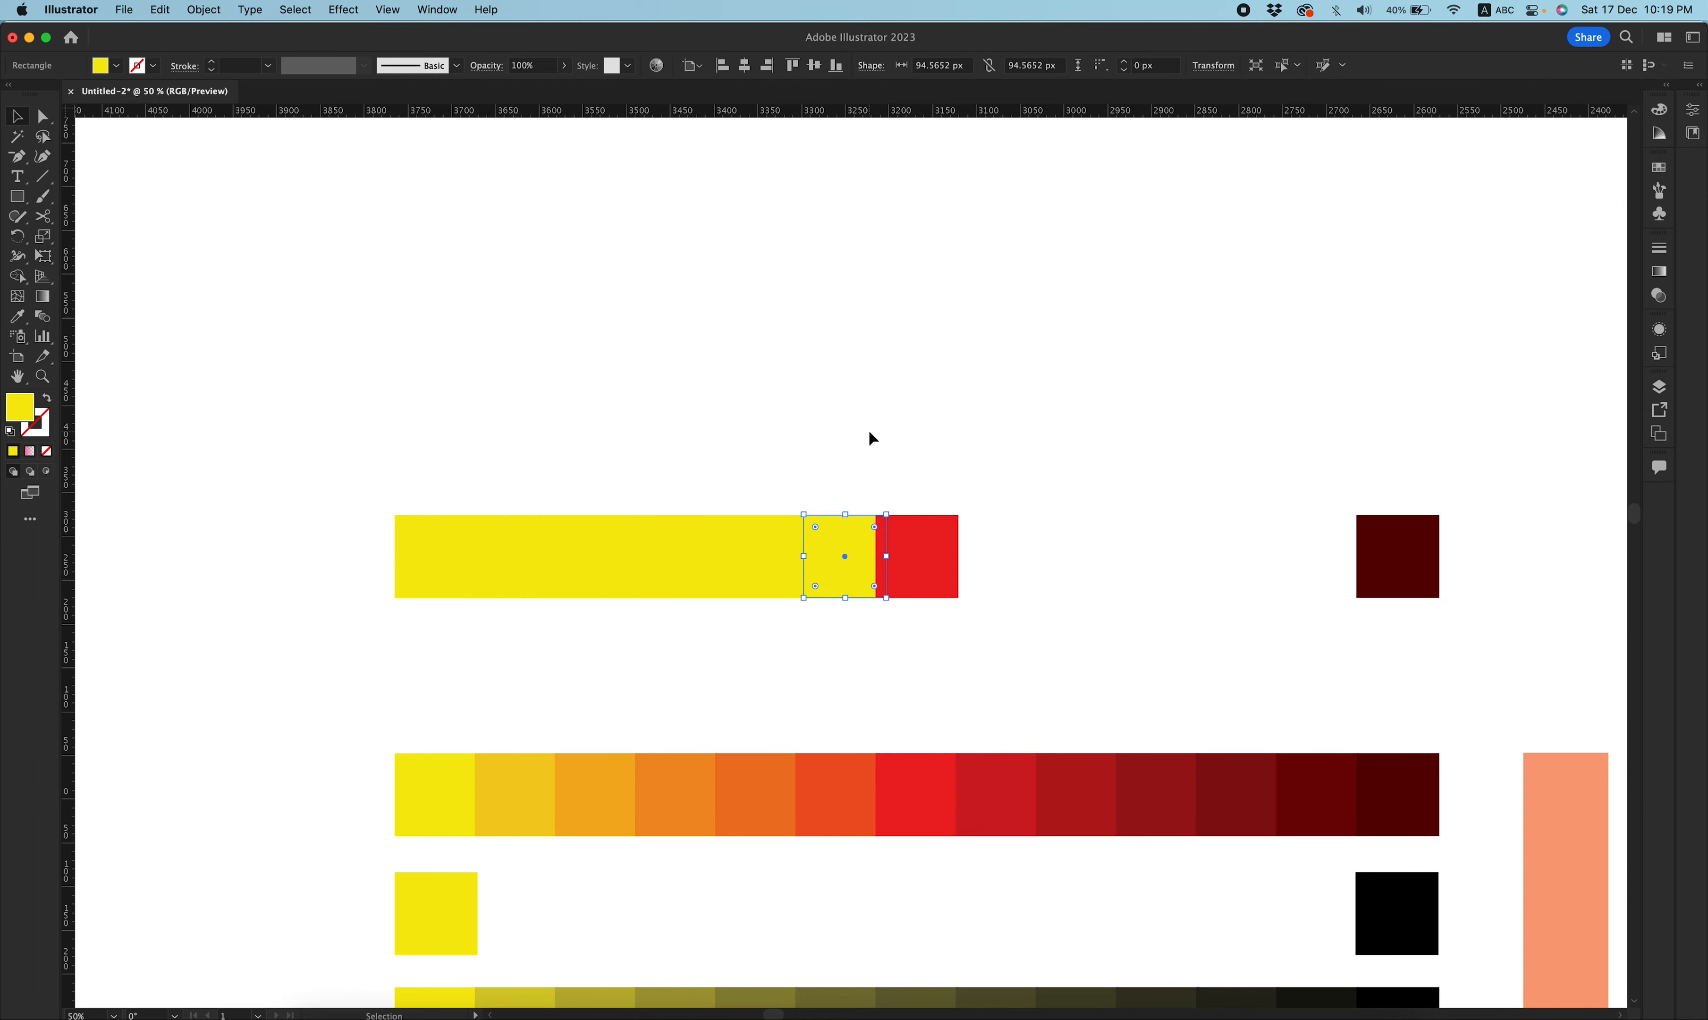
pyautogui.moveTo(861, 455); pyautogui.dragTo(500, 609)
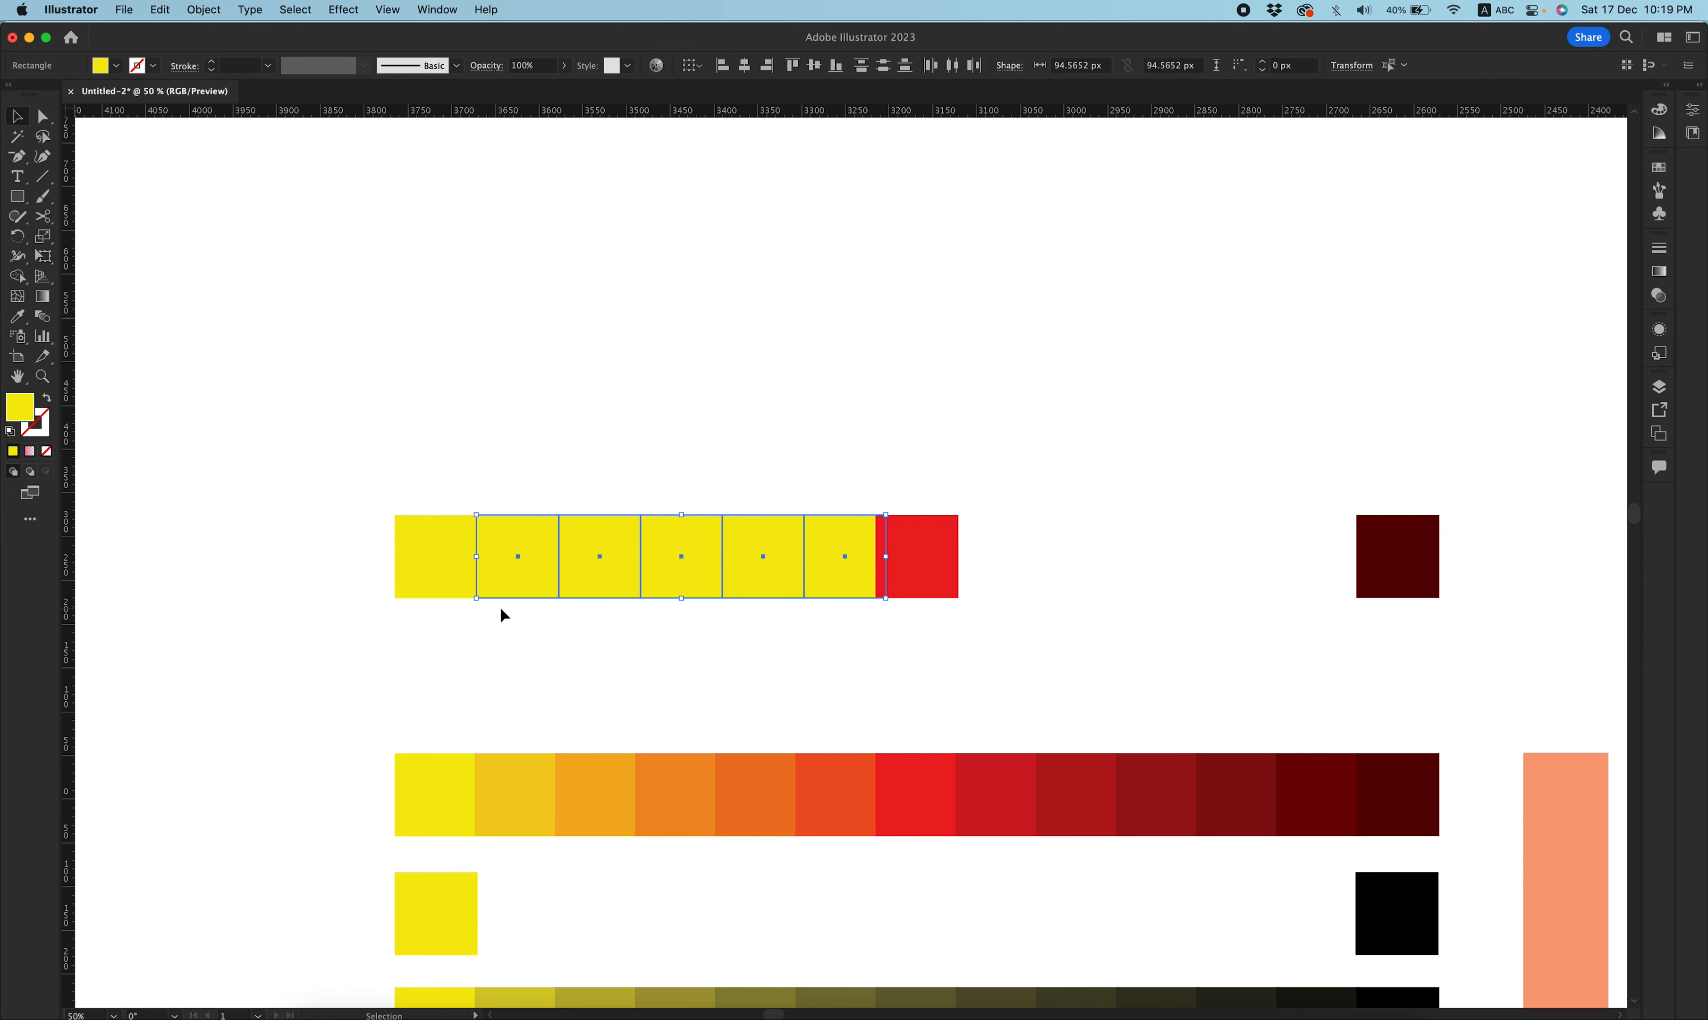
pyautogui.click(808, 461)
pyautogui.moveTo(831, 564); pyautogui.dragTo(980, 555)
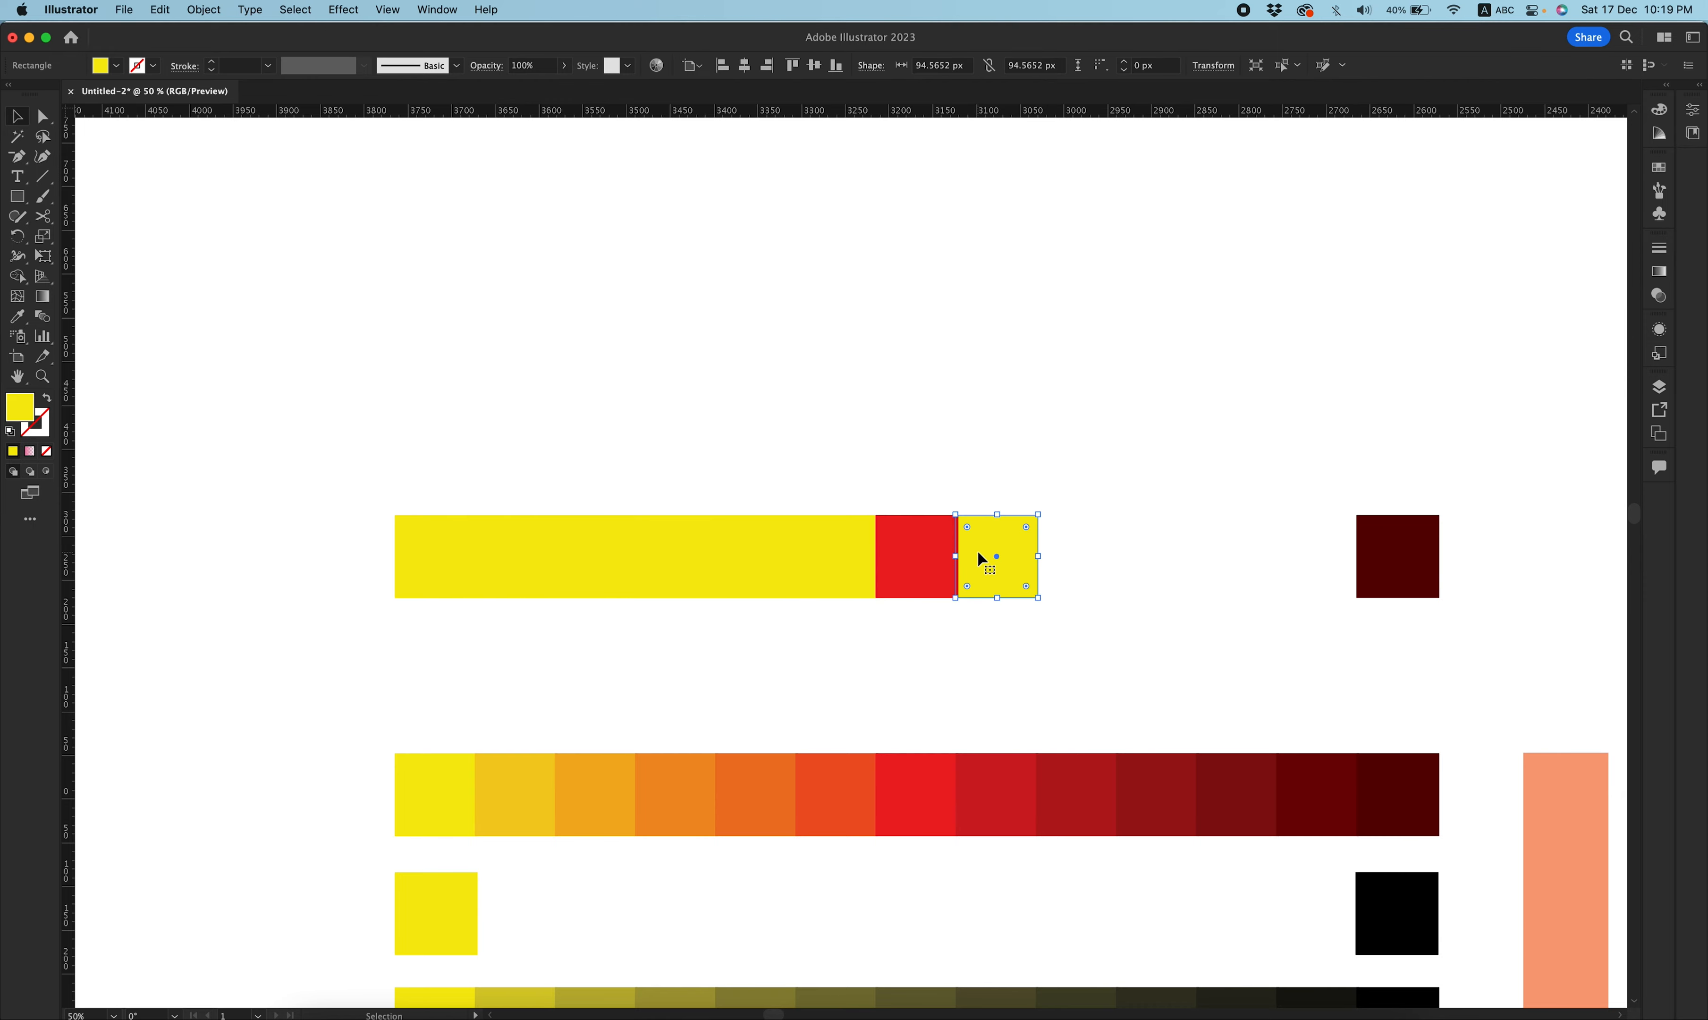
pyautogui.press('super+d')
pyautogui.press('super+d')
pyautogui.press('super+d')
pyautogui.press('super+z')
pyautogui.press('super+z')
pyautogui.press('super+z')
# Duplicate the yellow square repeatedly to fill the gap up to the dark red square.
pyautogui.moveTo(1013, 561); pyautogui.dragTo(1071, 544)
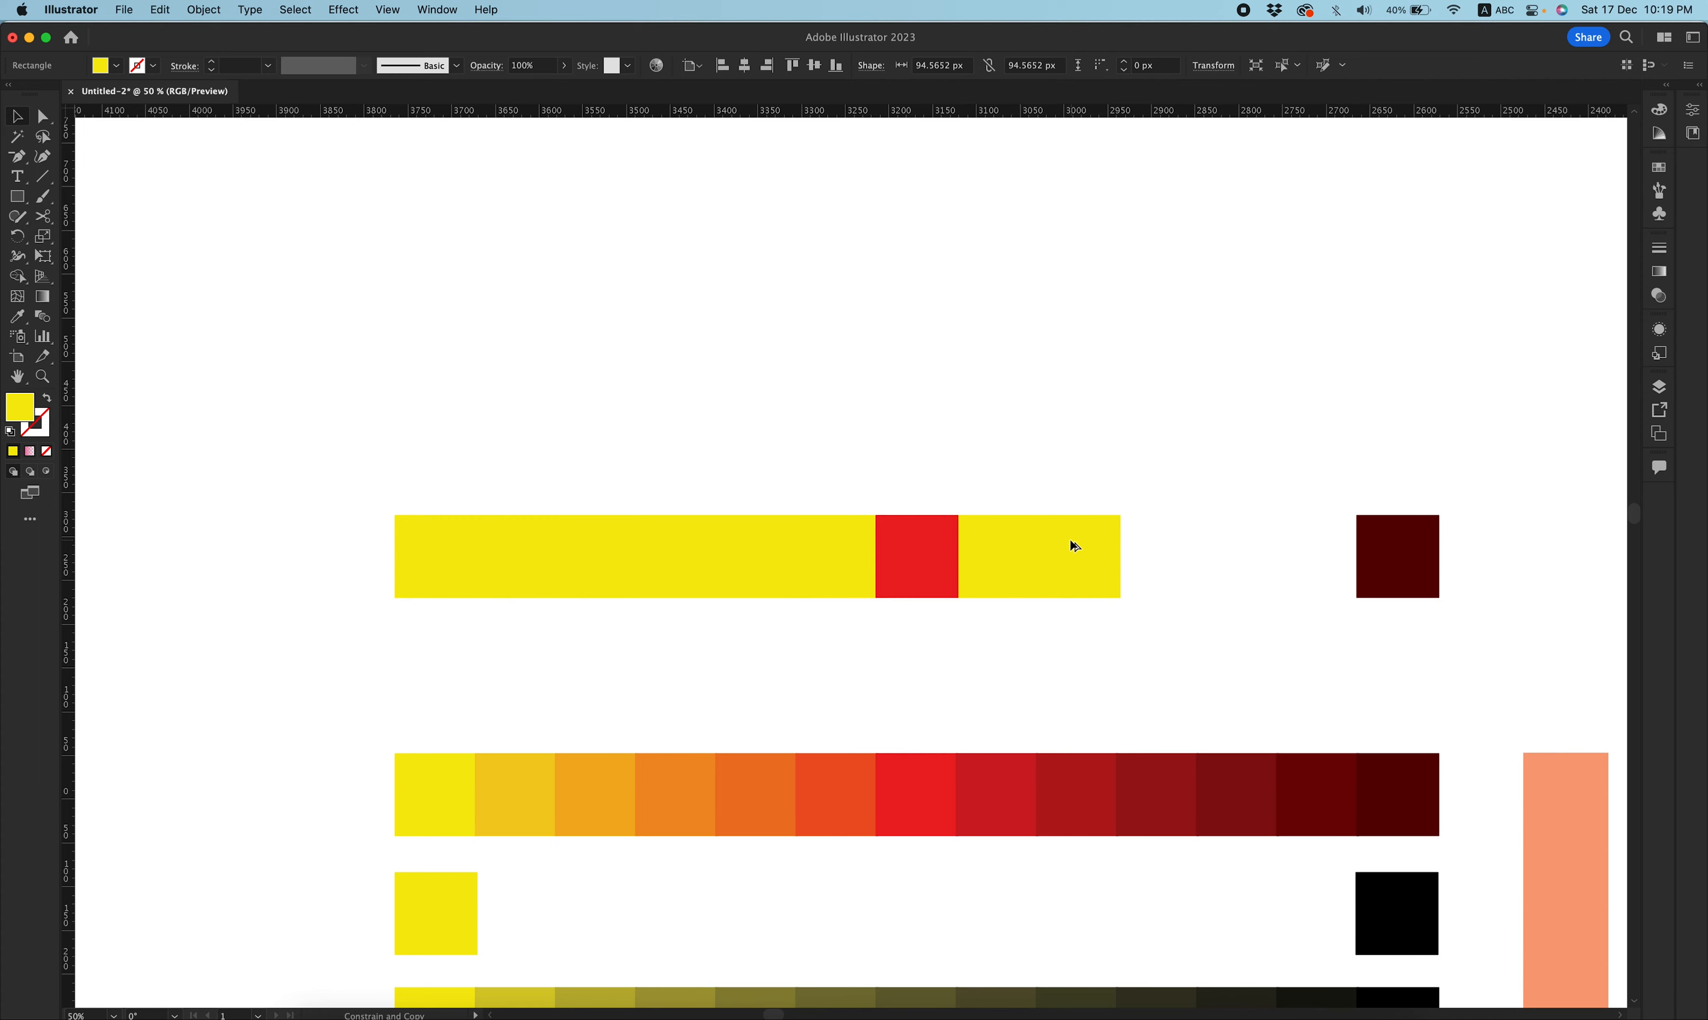
pyautogui.press('super+d')
pyautogui.press('super+d')
pyautogui.press('super+d')
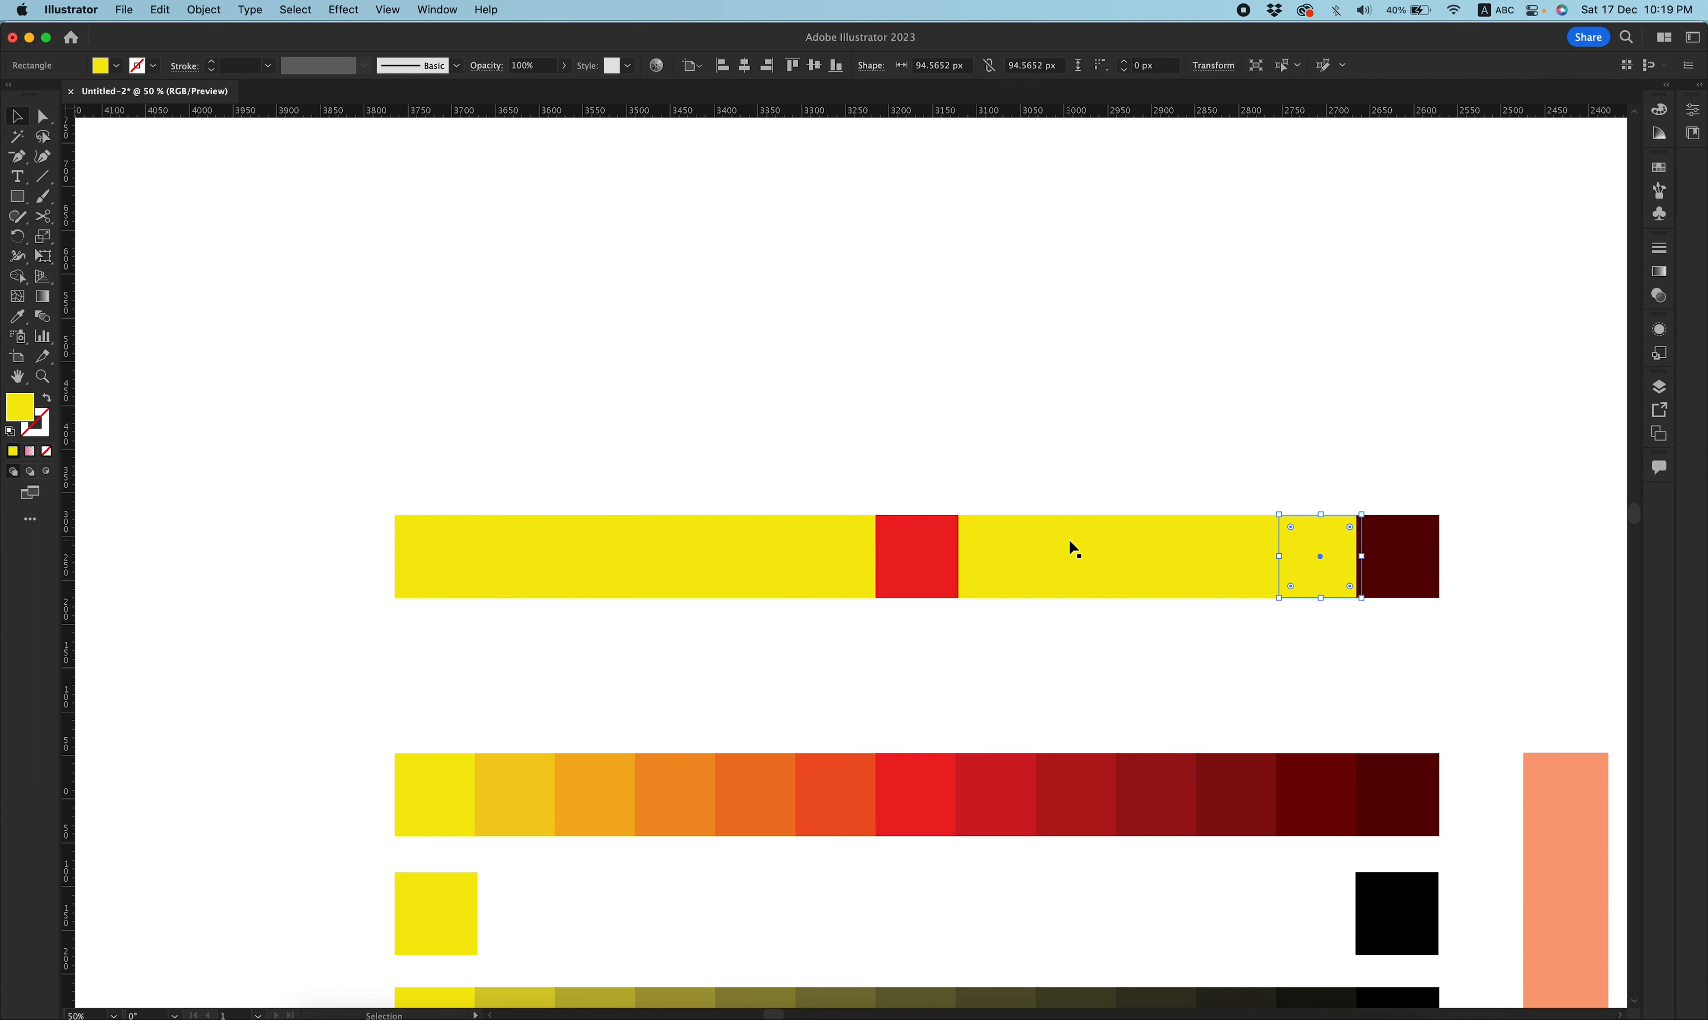
pyautogui.click(1150, 636)
pyautogui.moveTo(1369, 614); pyautogui.dragTo(436, 702)
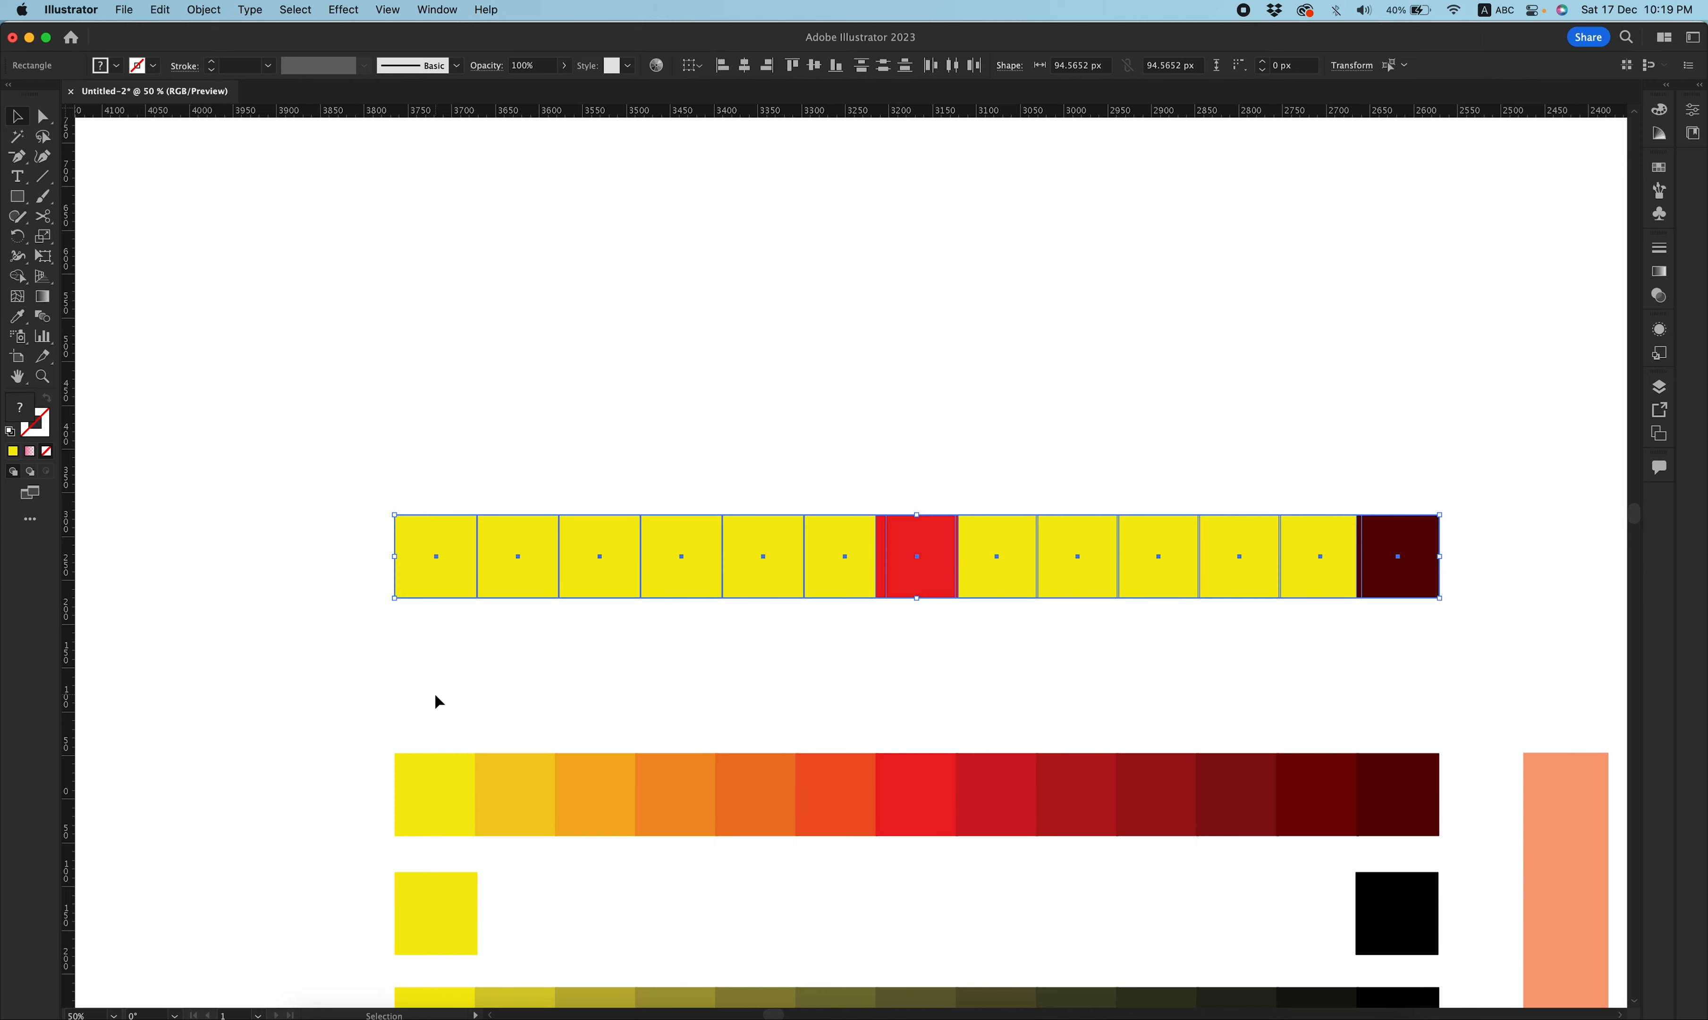
pyautogui.click(542, 418)
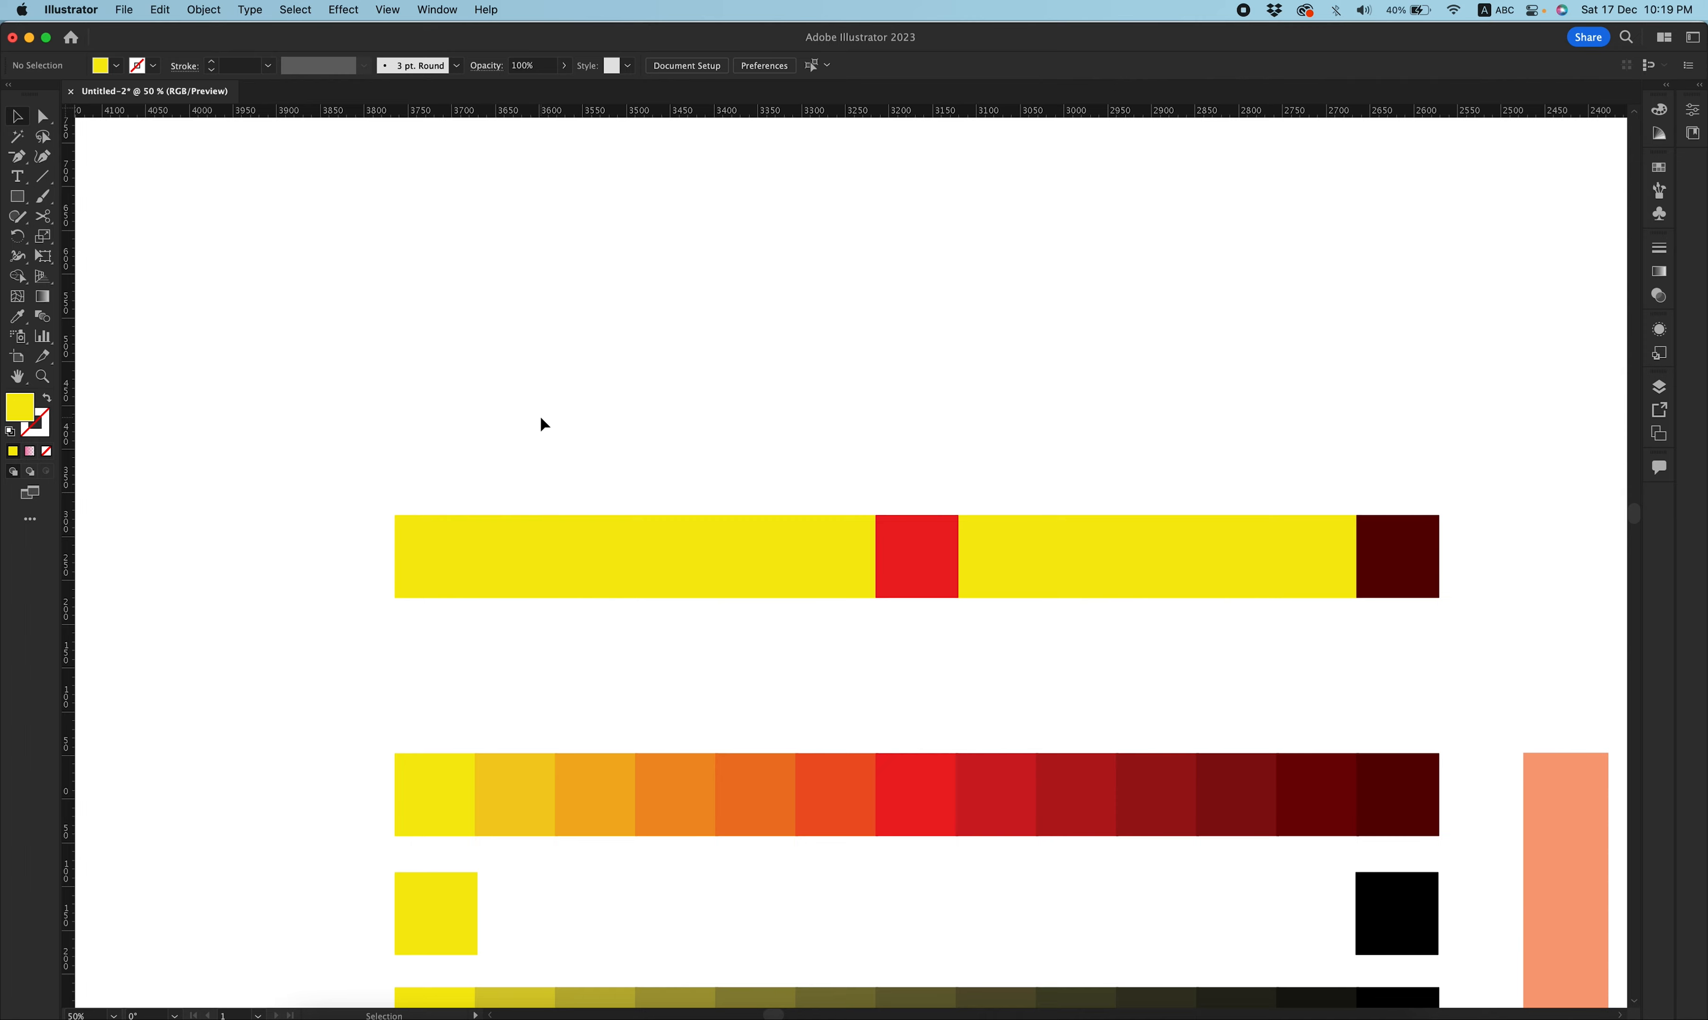
# Try blending the whole new top row horizontally from yellow to dark red, and undo the blend.
pyautogui.moveTo(495, 483); pyautogui.dragTo(1343, 621)
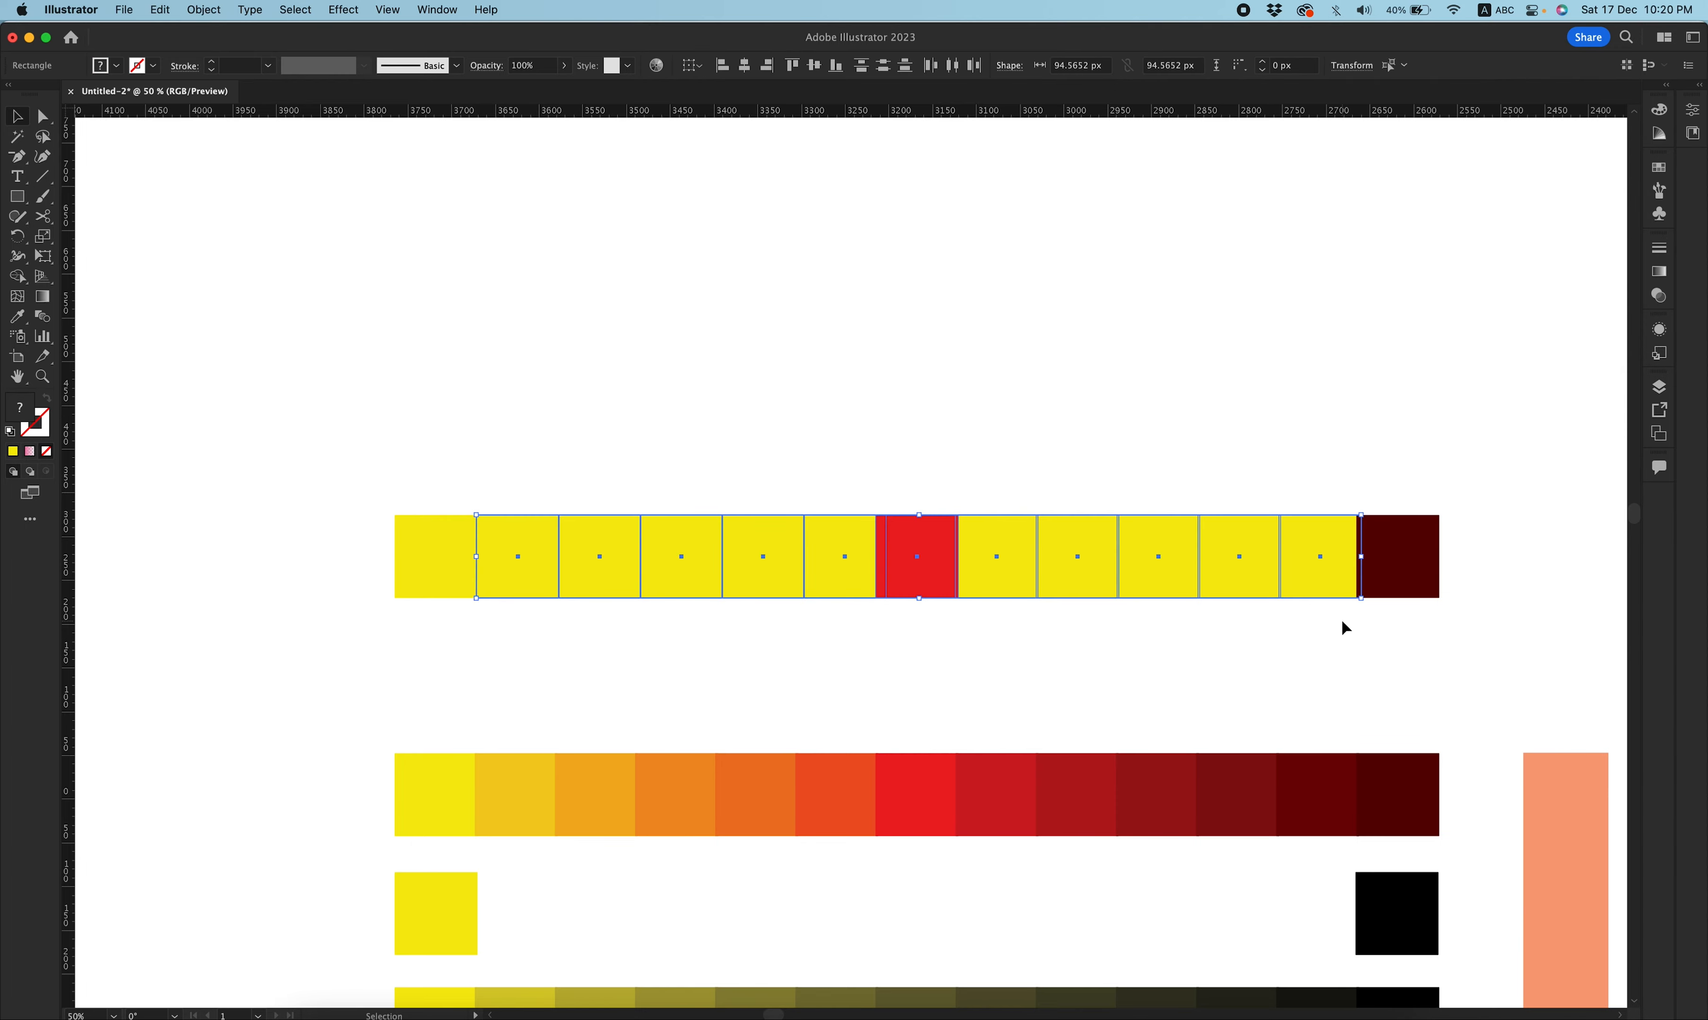
pyautogui.click(970, 449)
pyautogui.moveTo(932, 544)
pyautogui.mouseDown()
pyautogui.moveTo(942, 361)
pyautogui.moveTo(950, 508)
pyautogui.moveTo(936, 551)
pyautogui.mouseUp()
pyautogui.moveTo(321, 453); pyautogui.dragTo(1588, 617)
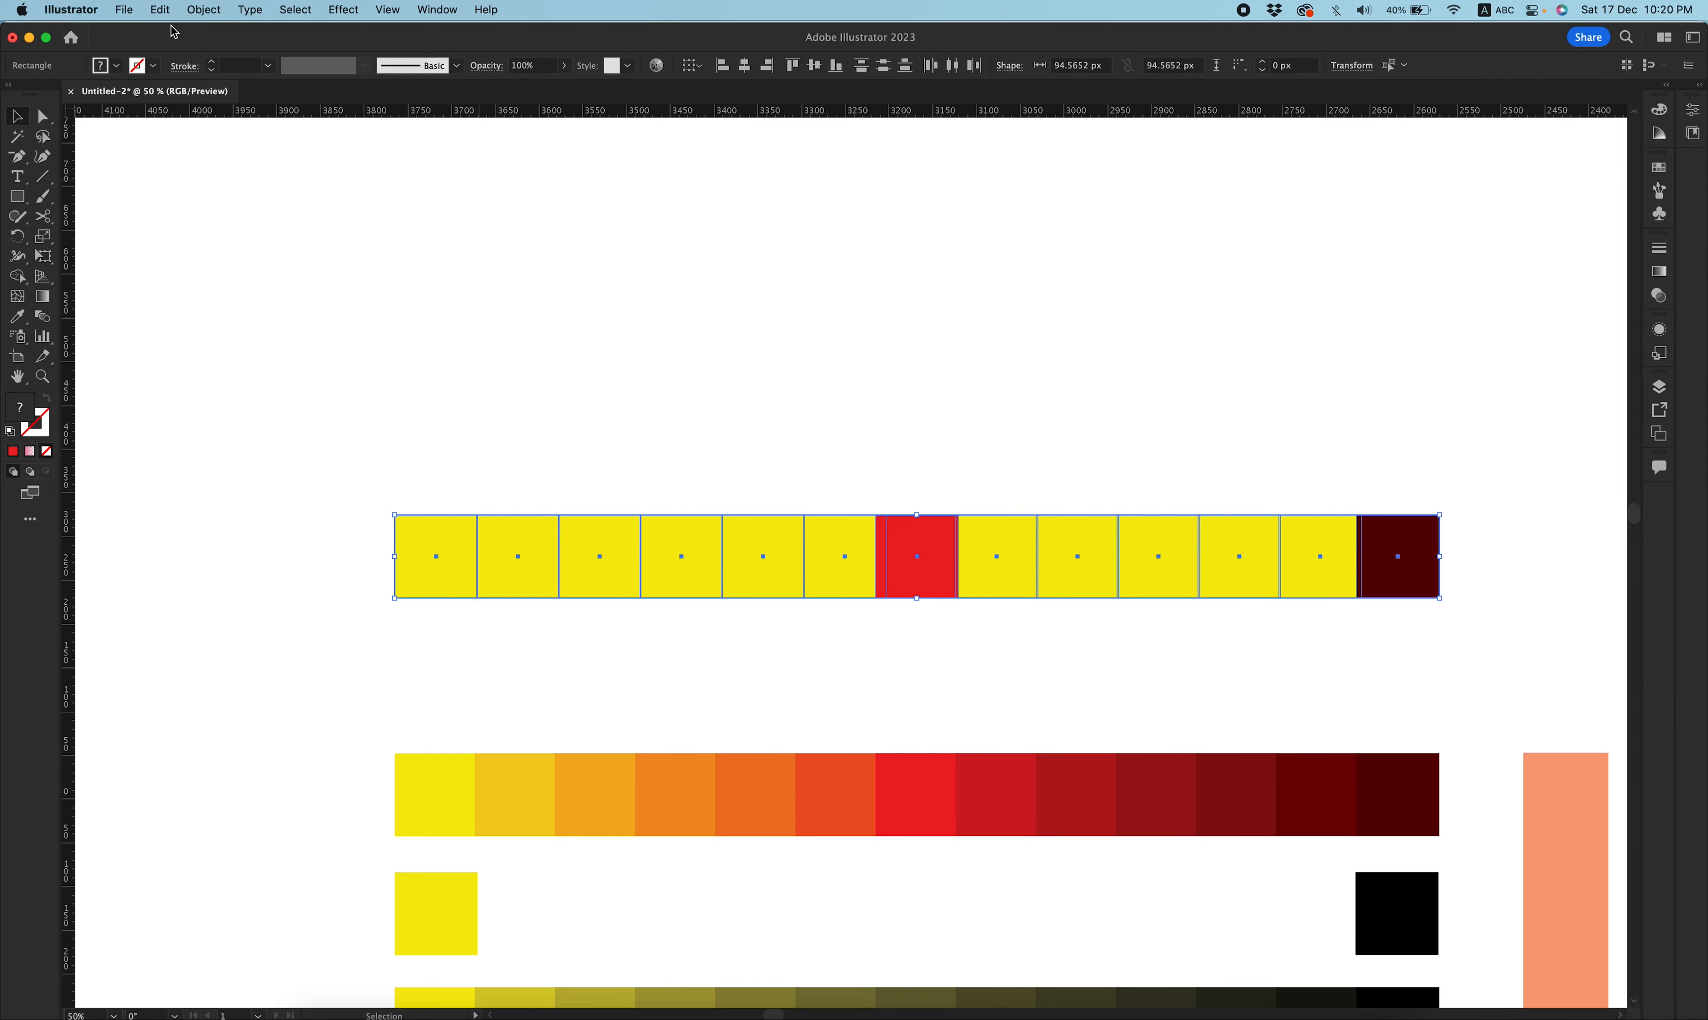
pyautogui.click(160, 10)
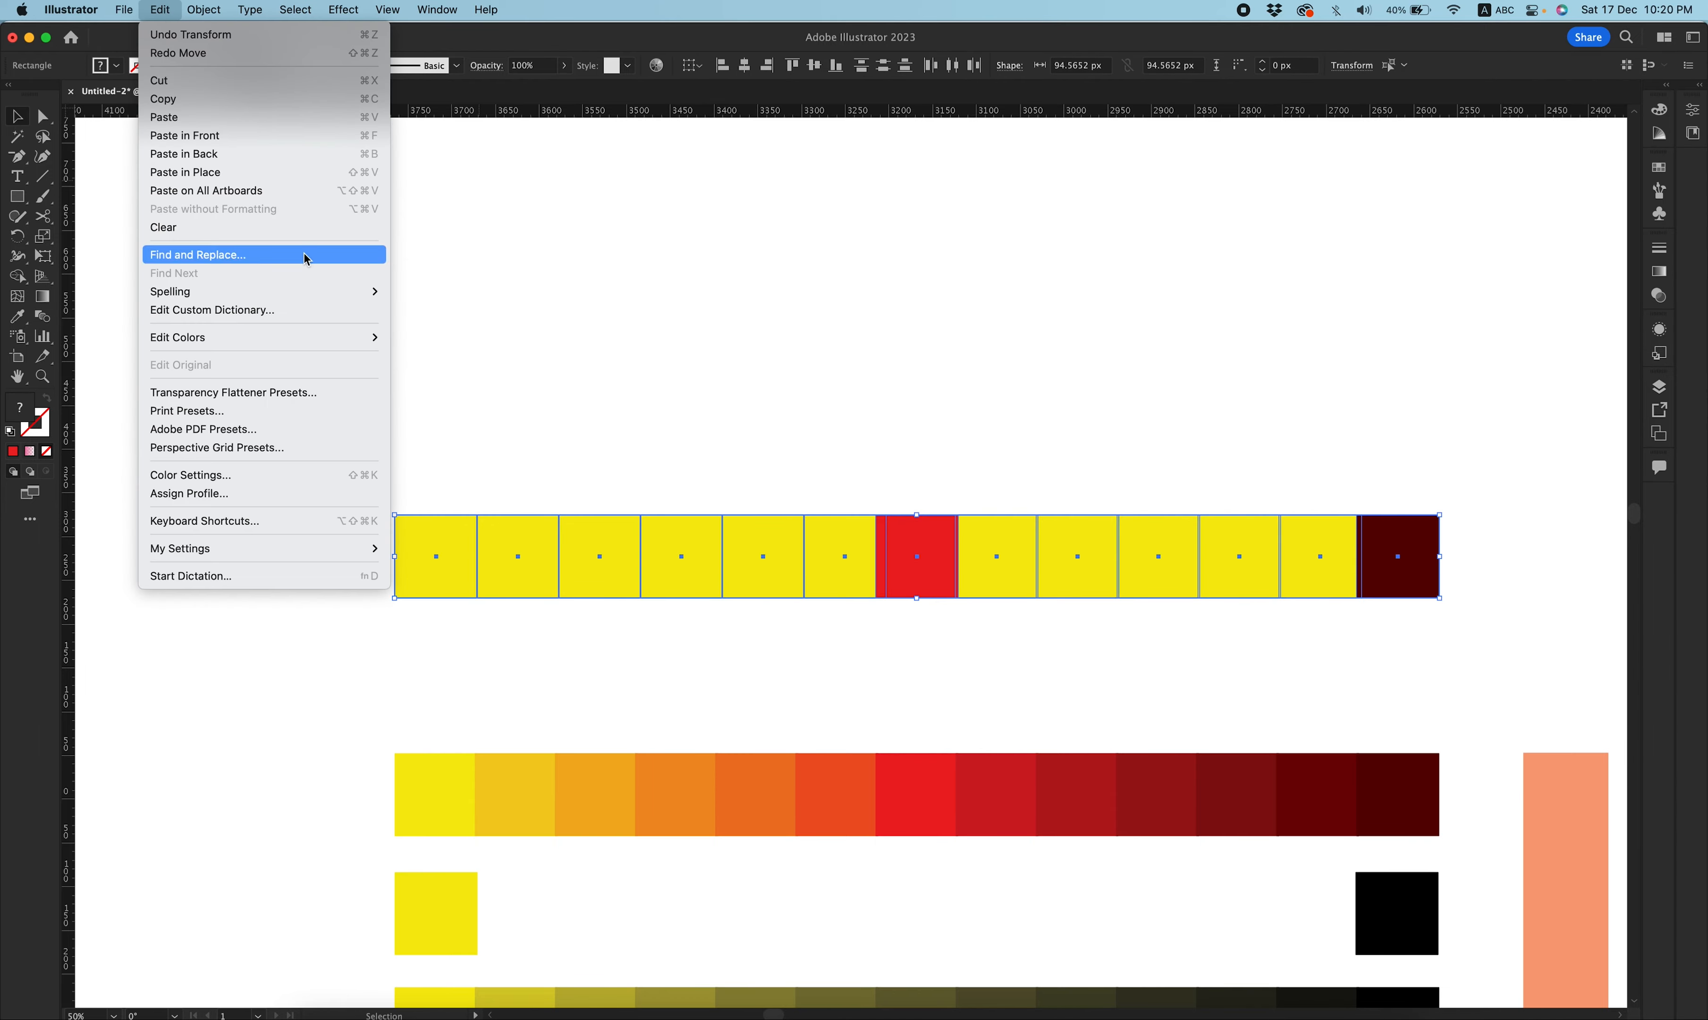
pyautogui.moveTo(317, 339)
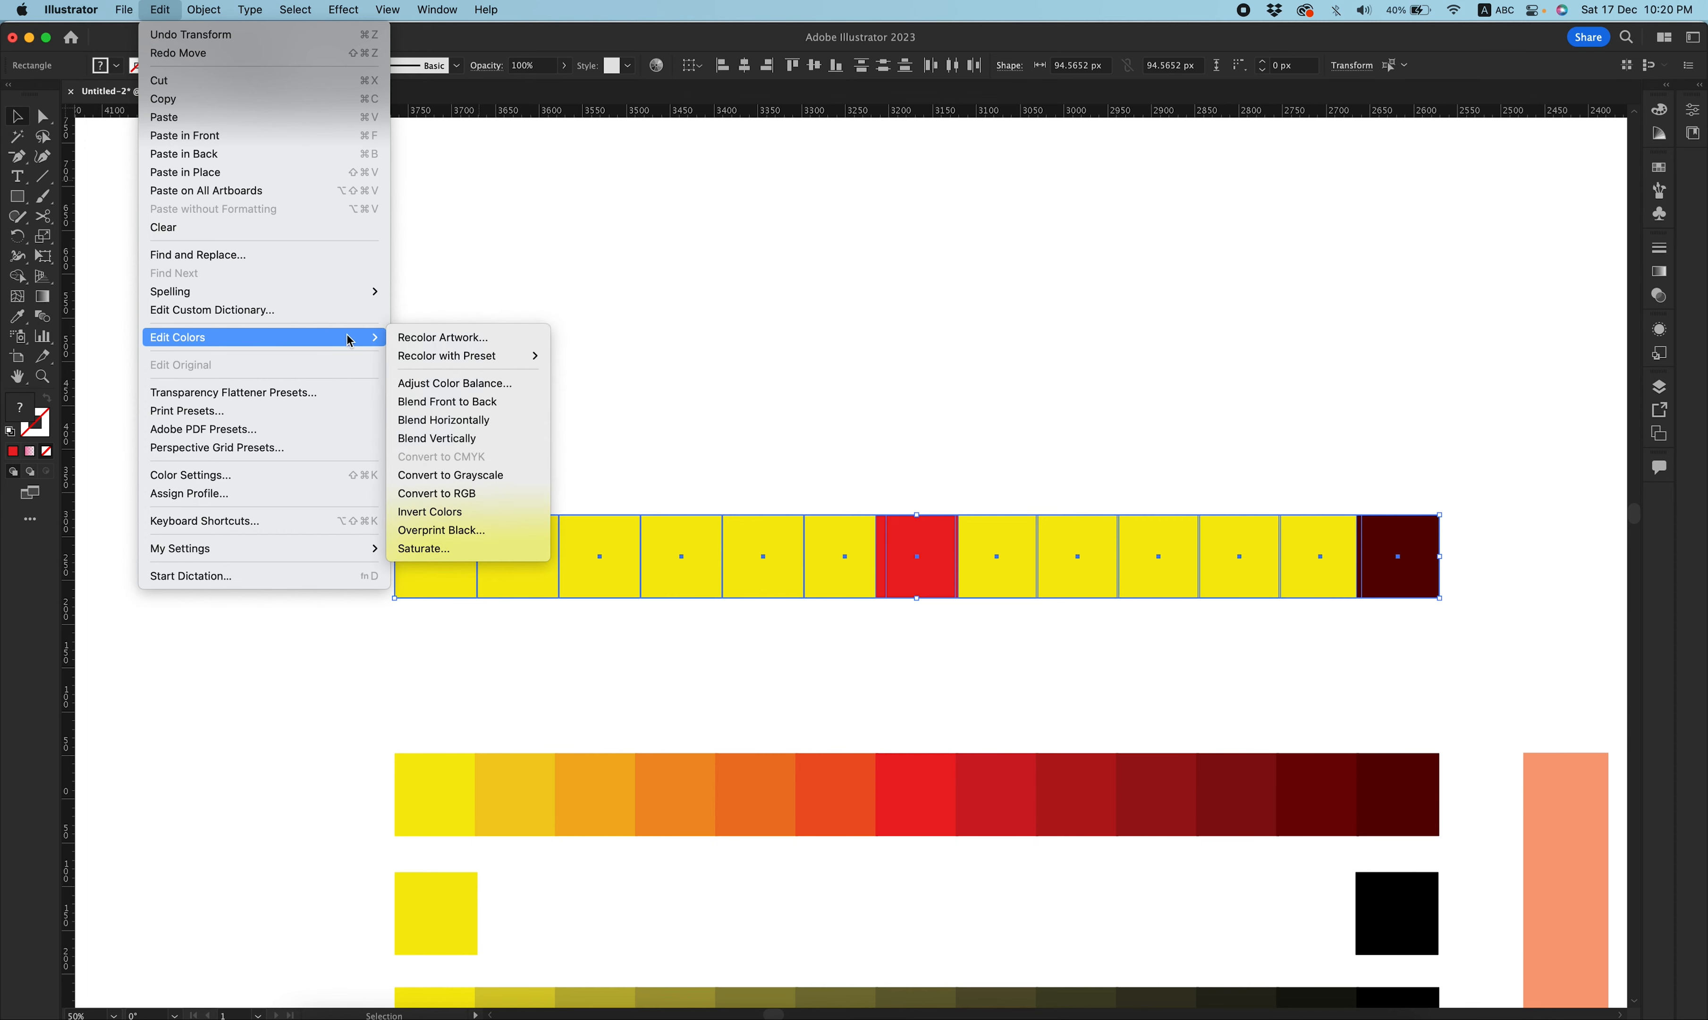
pyautogui.click(493, 421)
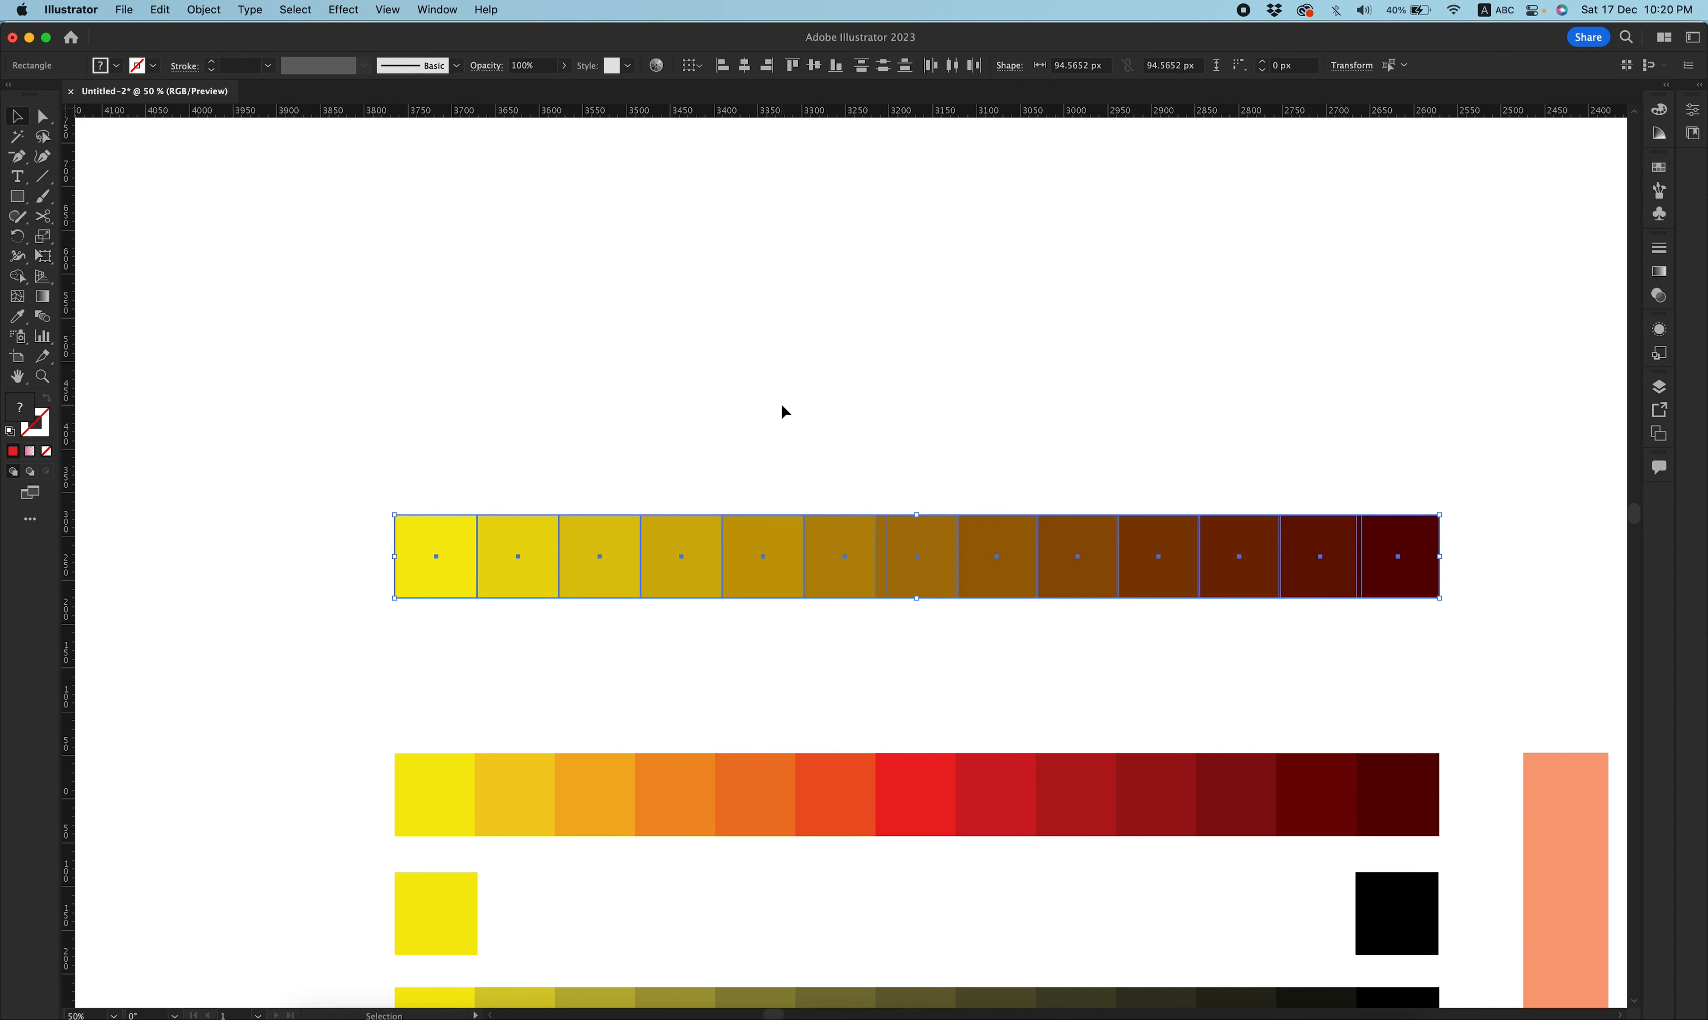
pyautogui.moveTo(505, 439); pyautogui.dragTo(1344, 611)
pyautogui.press('super+z')
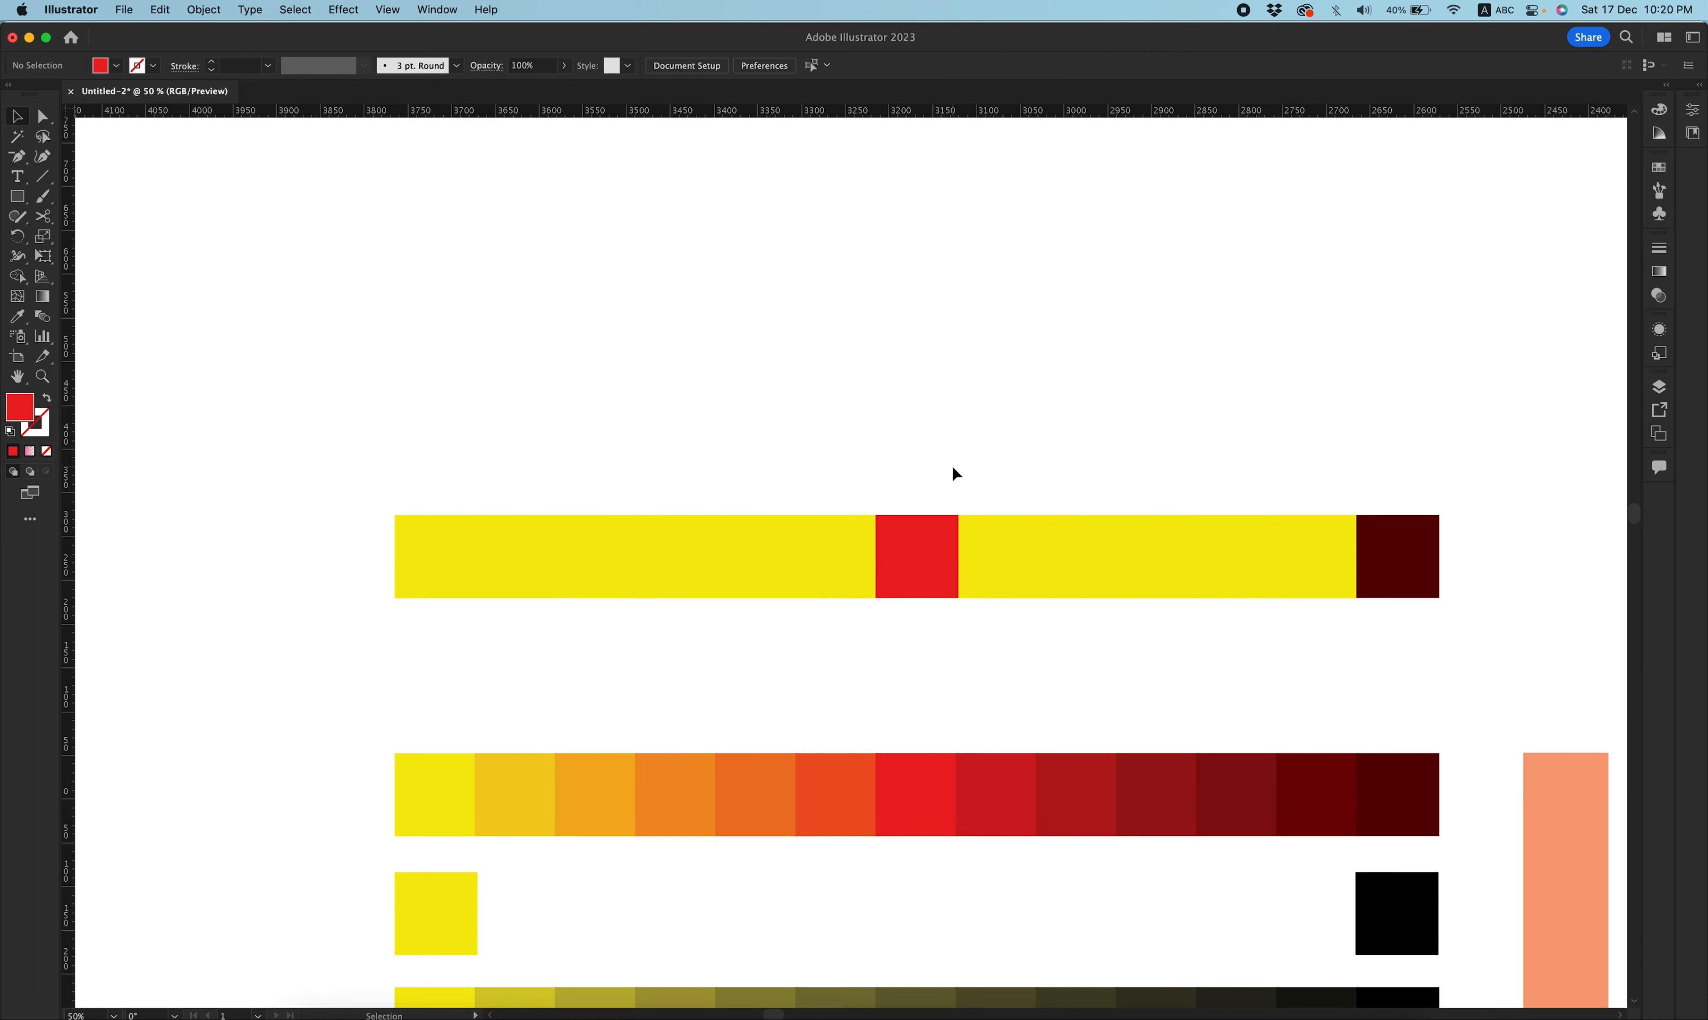
# Fill alternate squares between the first yellow and the red square with brown.
pyautogui.moveTo(915, 472); pyautogui.dragTo(357, 620)
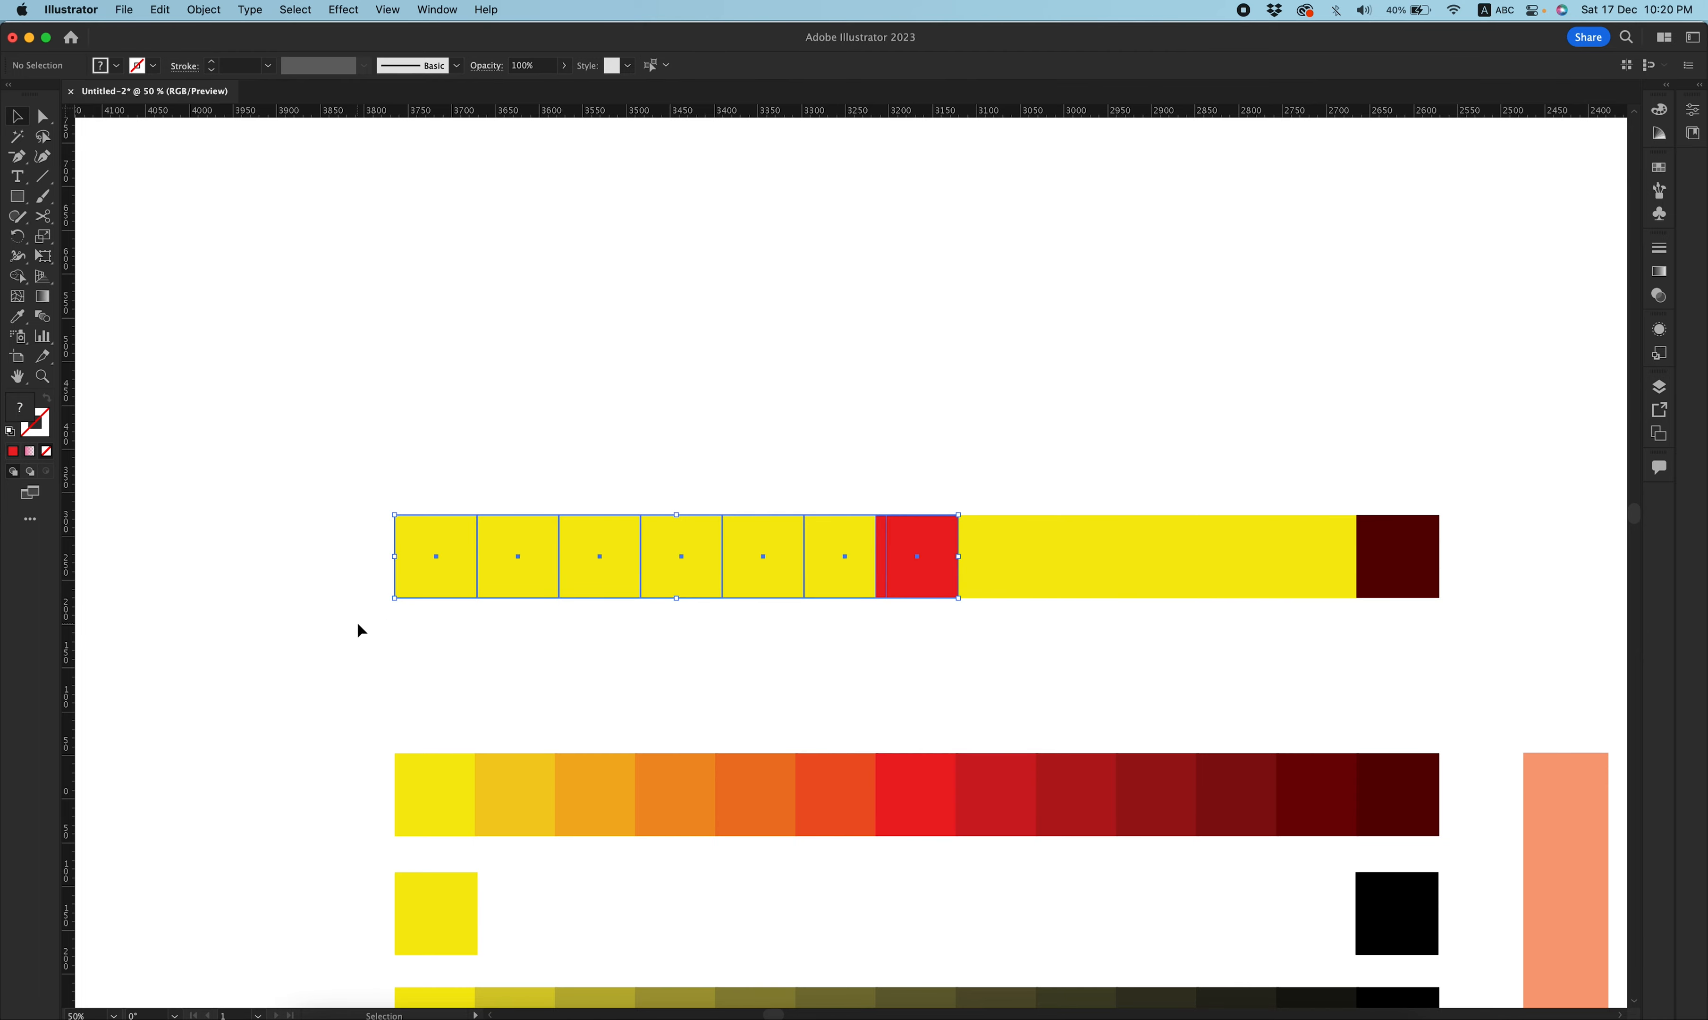
pyautogui.click(877, 631)
pyautogui.click(518, 558)
pyautogui.keyDown('shift'); pyautogui.click(689, 553); pyautogui.keyUp('shift')
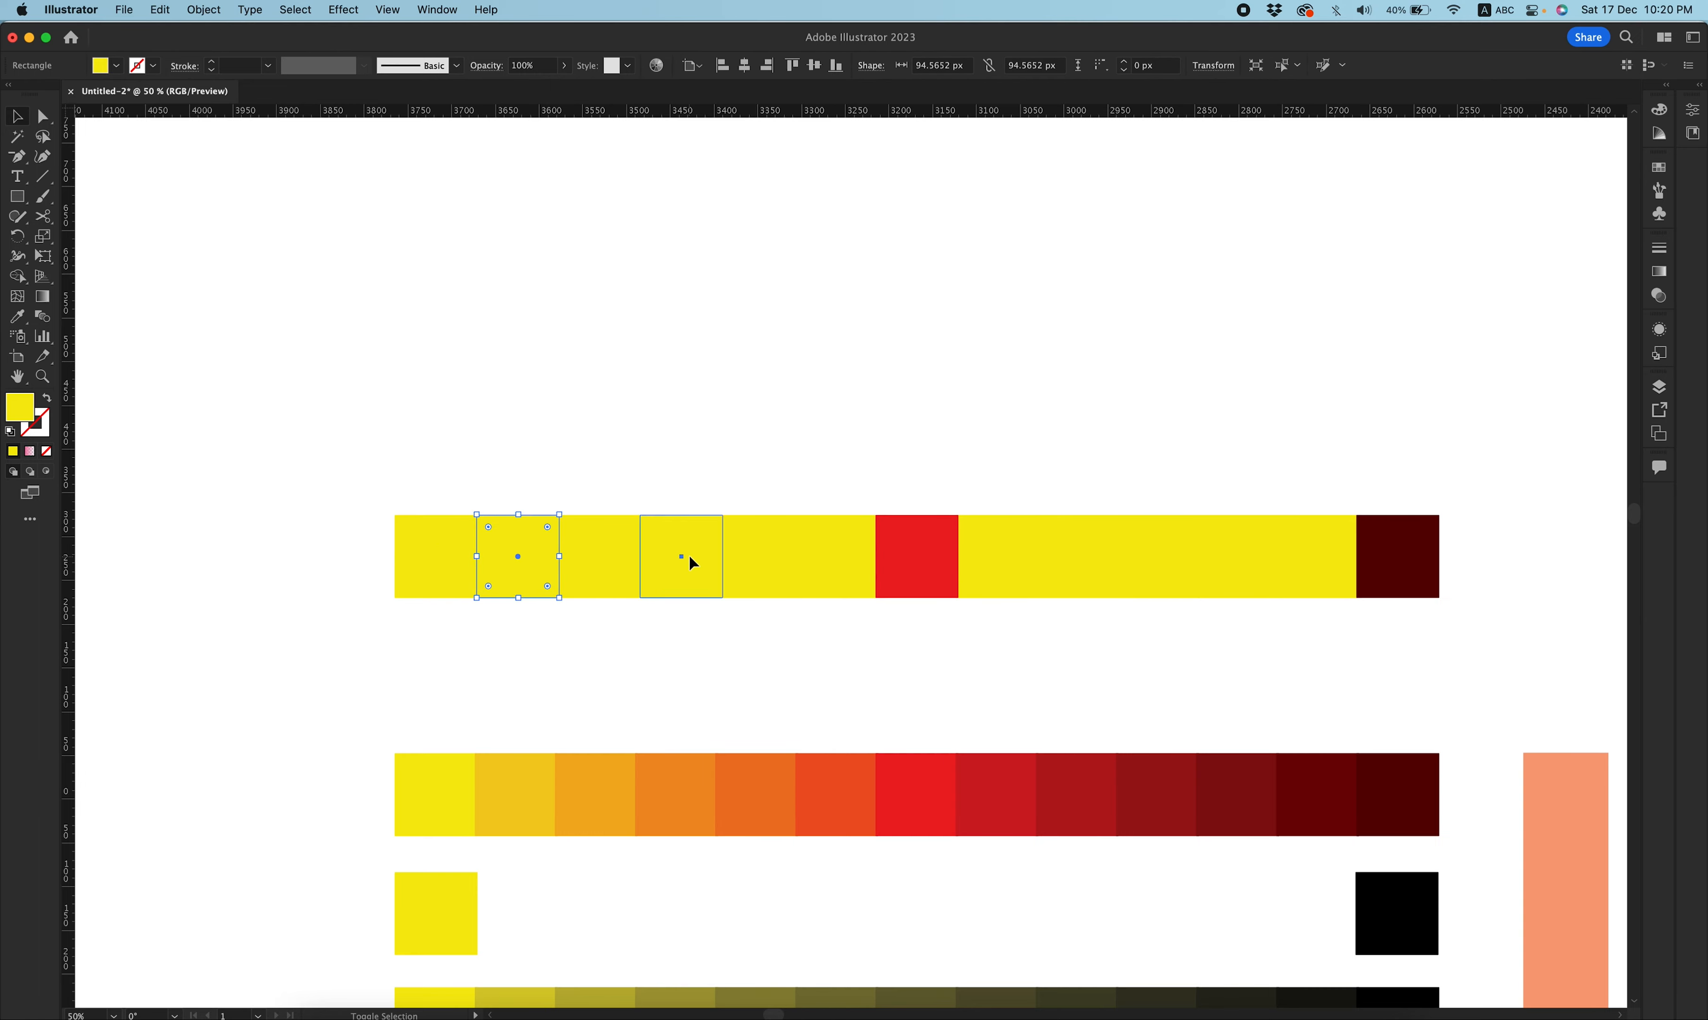
pyautogui.keyDown('shift'); pyautogui.click(832, 563); pyautogui.keyUp('shift')
pyautogui.click(116, 65)
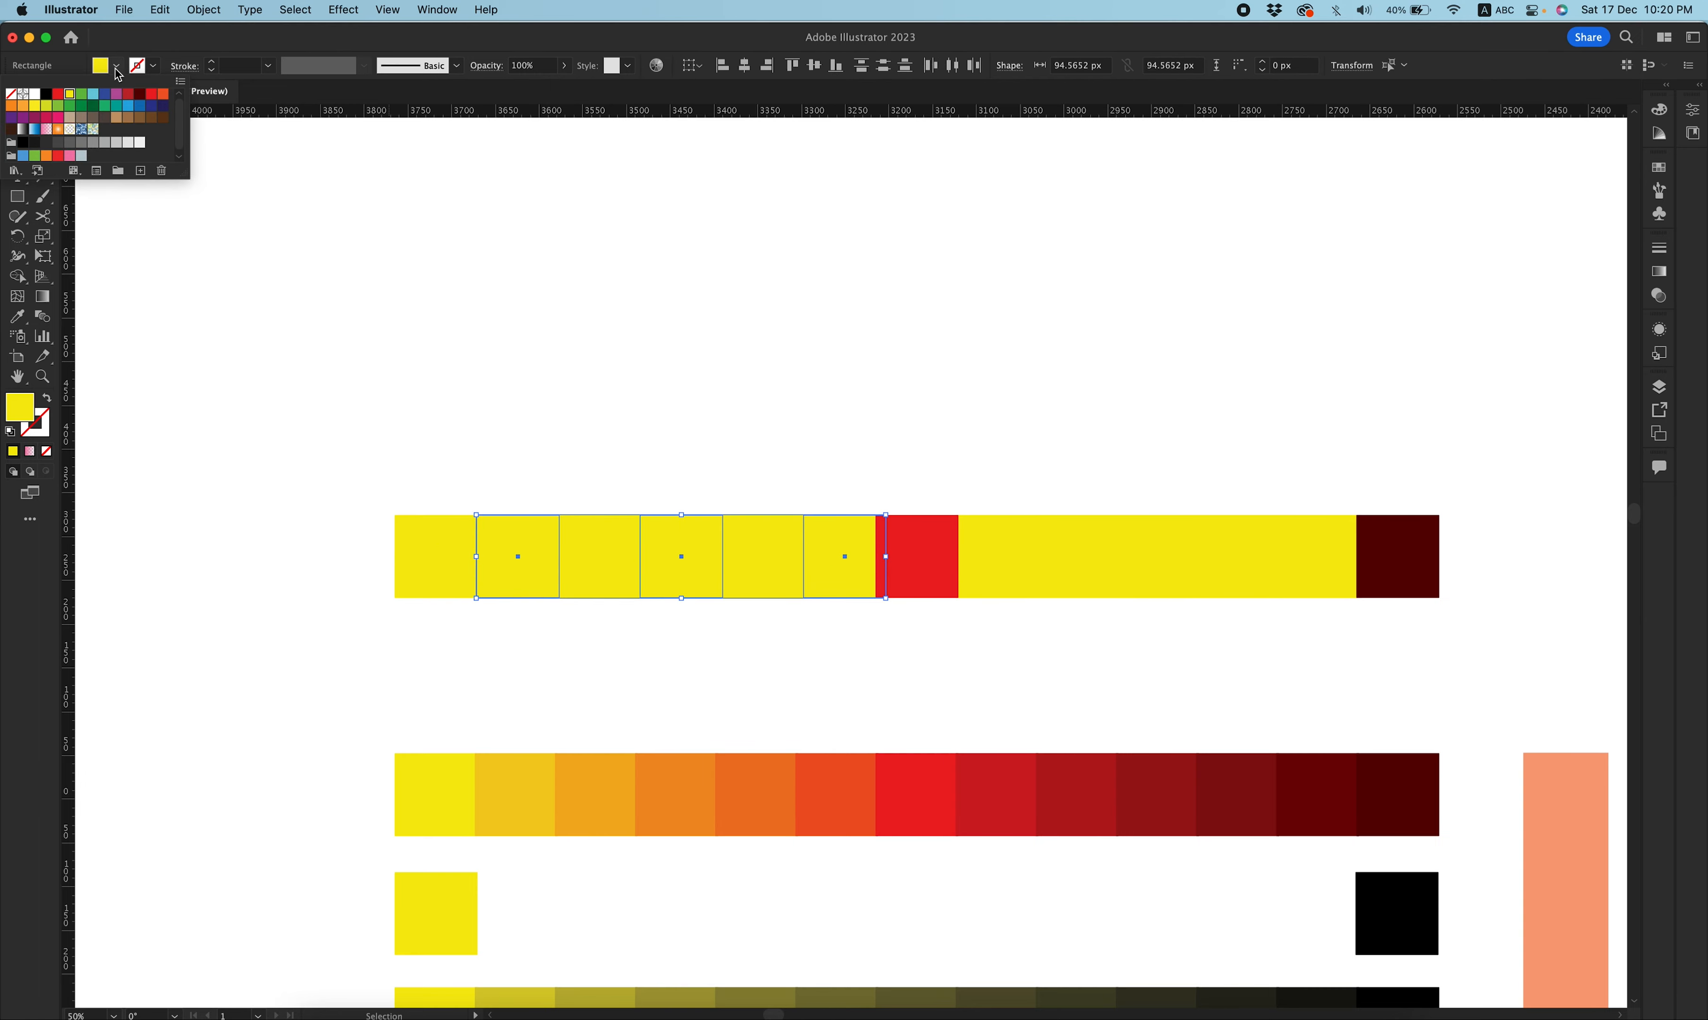
pyautogui.click(135, 119)
# Blend the top row's squares from the first yellow to the red square horizontally.
pyautogui.click(821, 305)
pyautogui.click(913, 447)
pyautogui.moveTo(926, 465); pyautogui.dragTo(322, 667)
pyautogui.moveTo(323, 666); pyautogui.dragTo(325, 667)
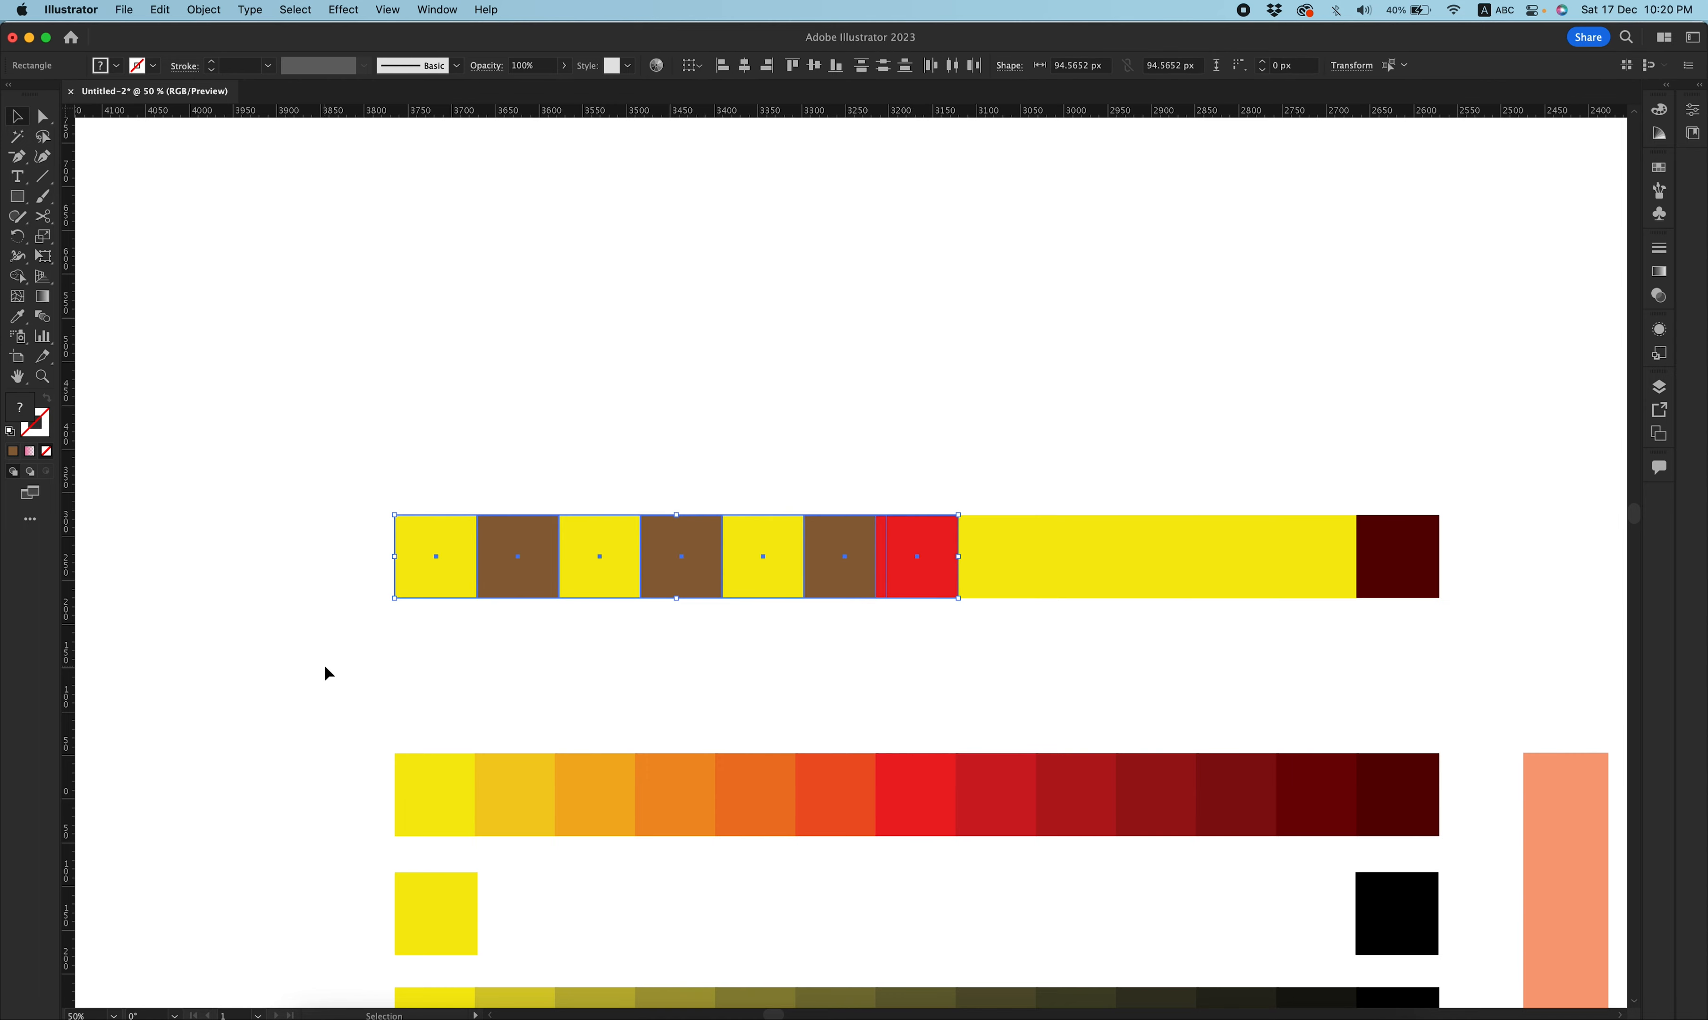
pyautogui.click(160, 10)
pyautogui.moveTo(327, 337)
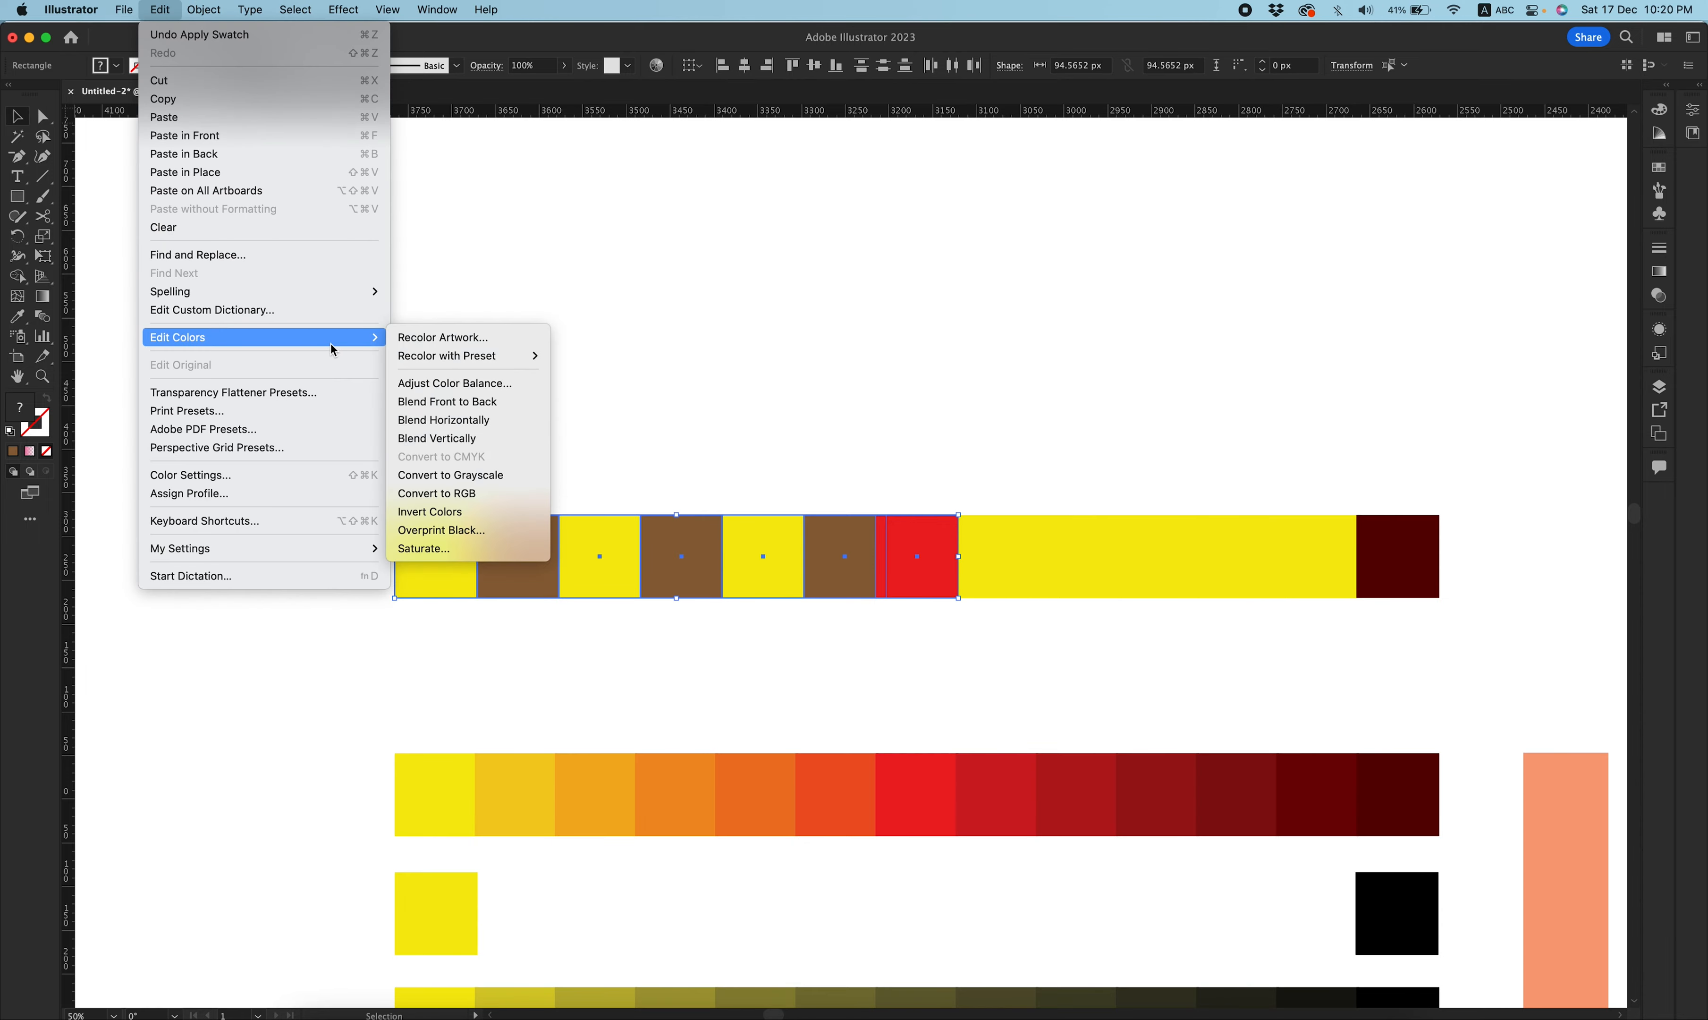
pyautogui.click(481, 420)
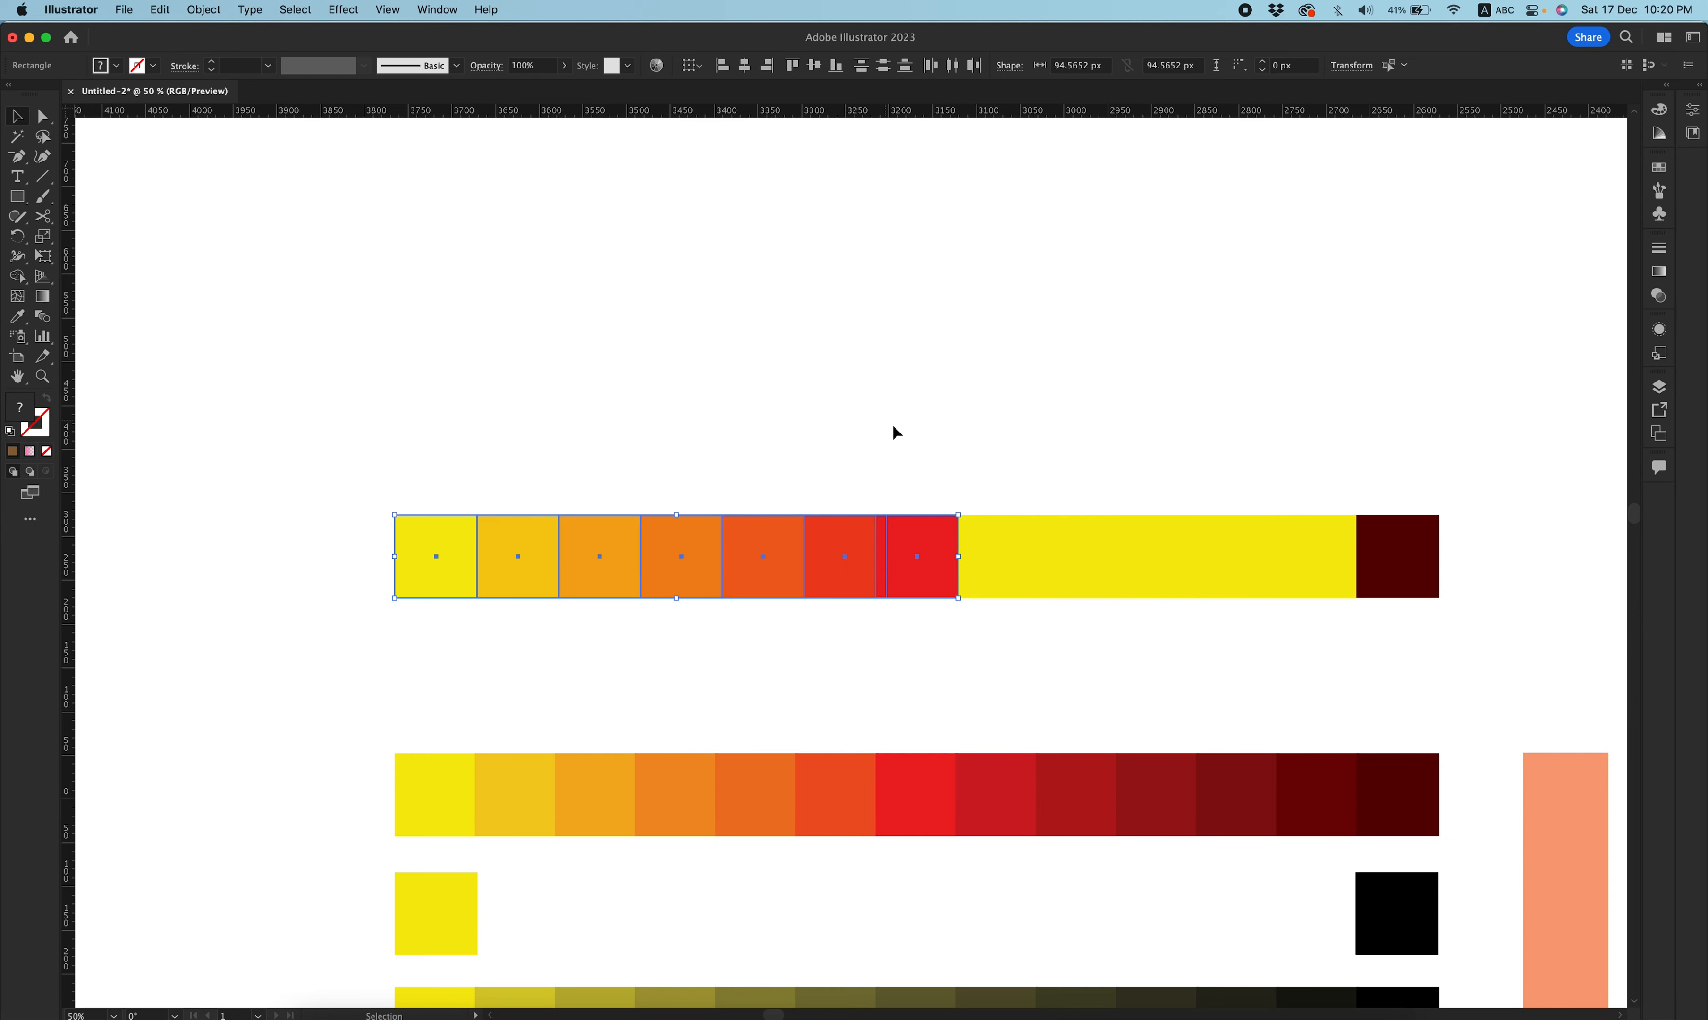
# Try moving the red square out of the row, and undo the move.
pyautogui.click(909, 443)
pyautogui.click(933, 554)
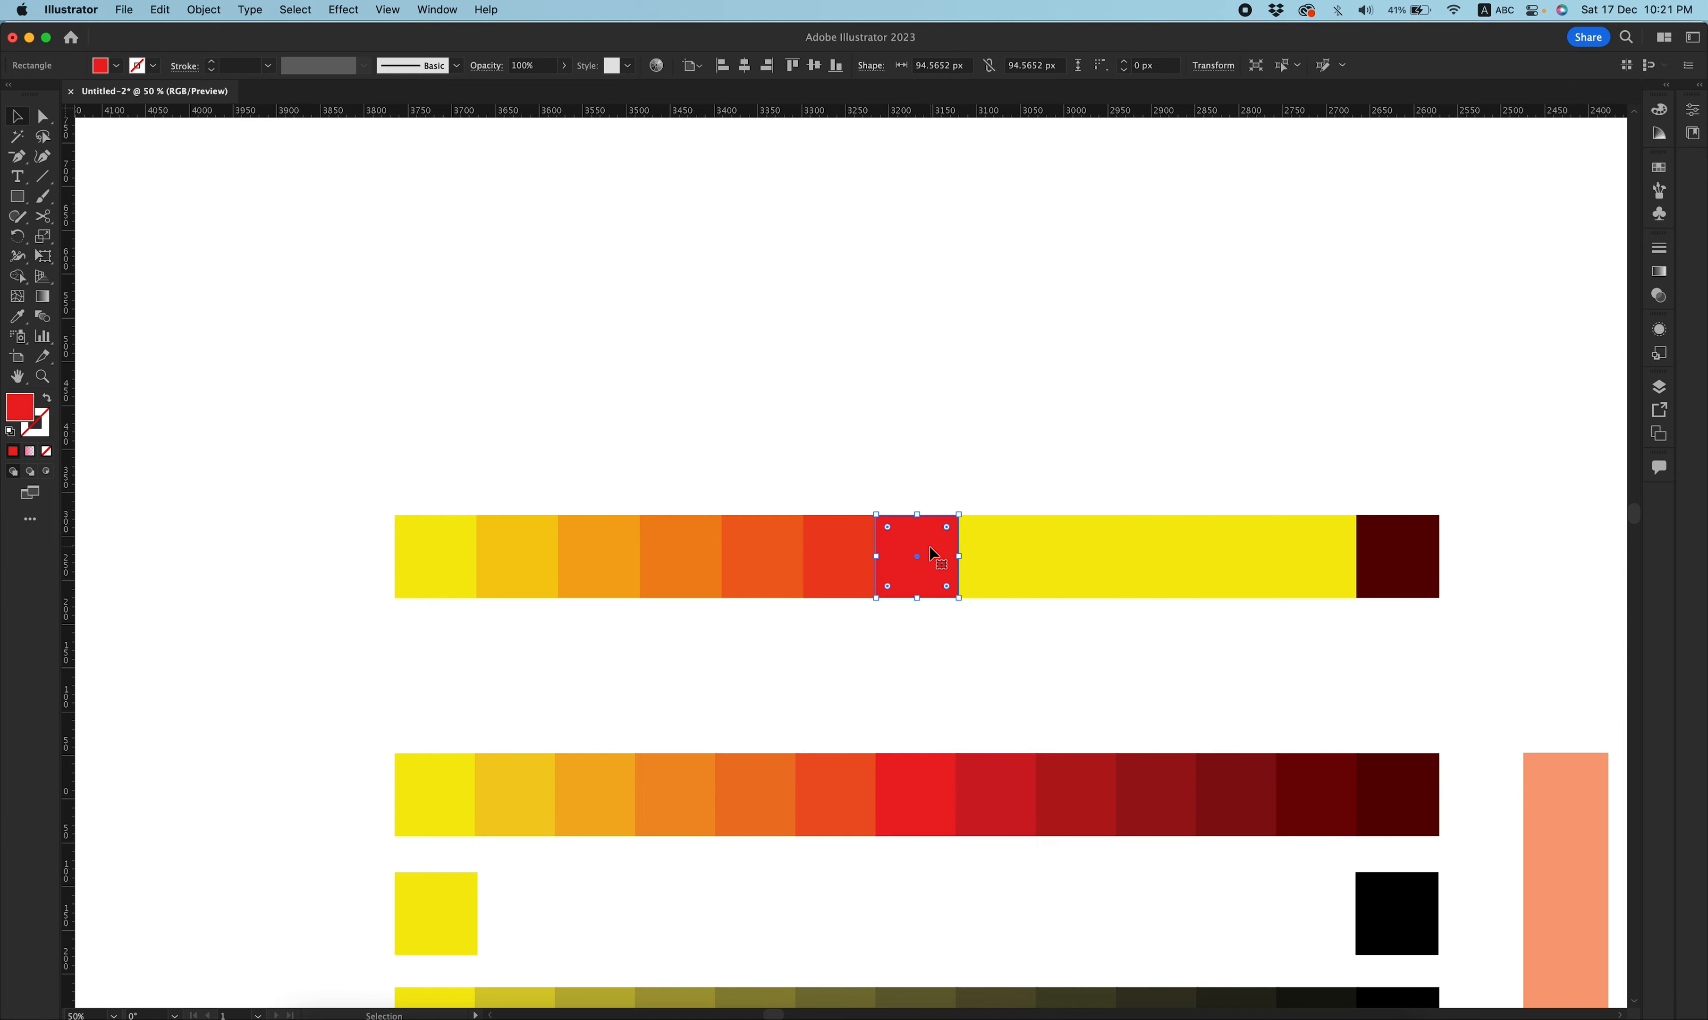
pyautogui.moveTo(912, 549); pyautogui.dragTo(990, 513)
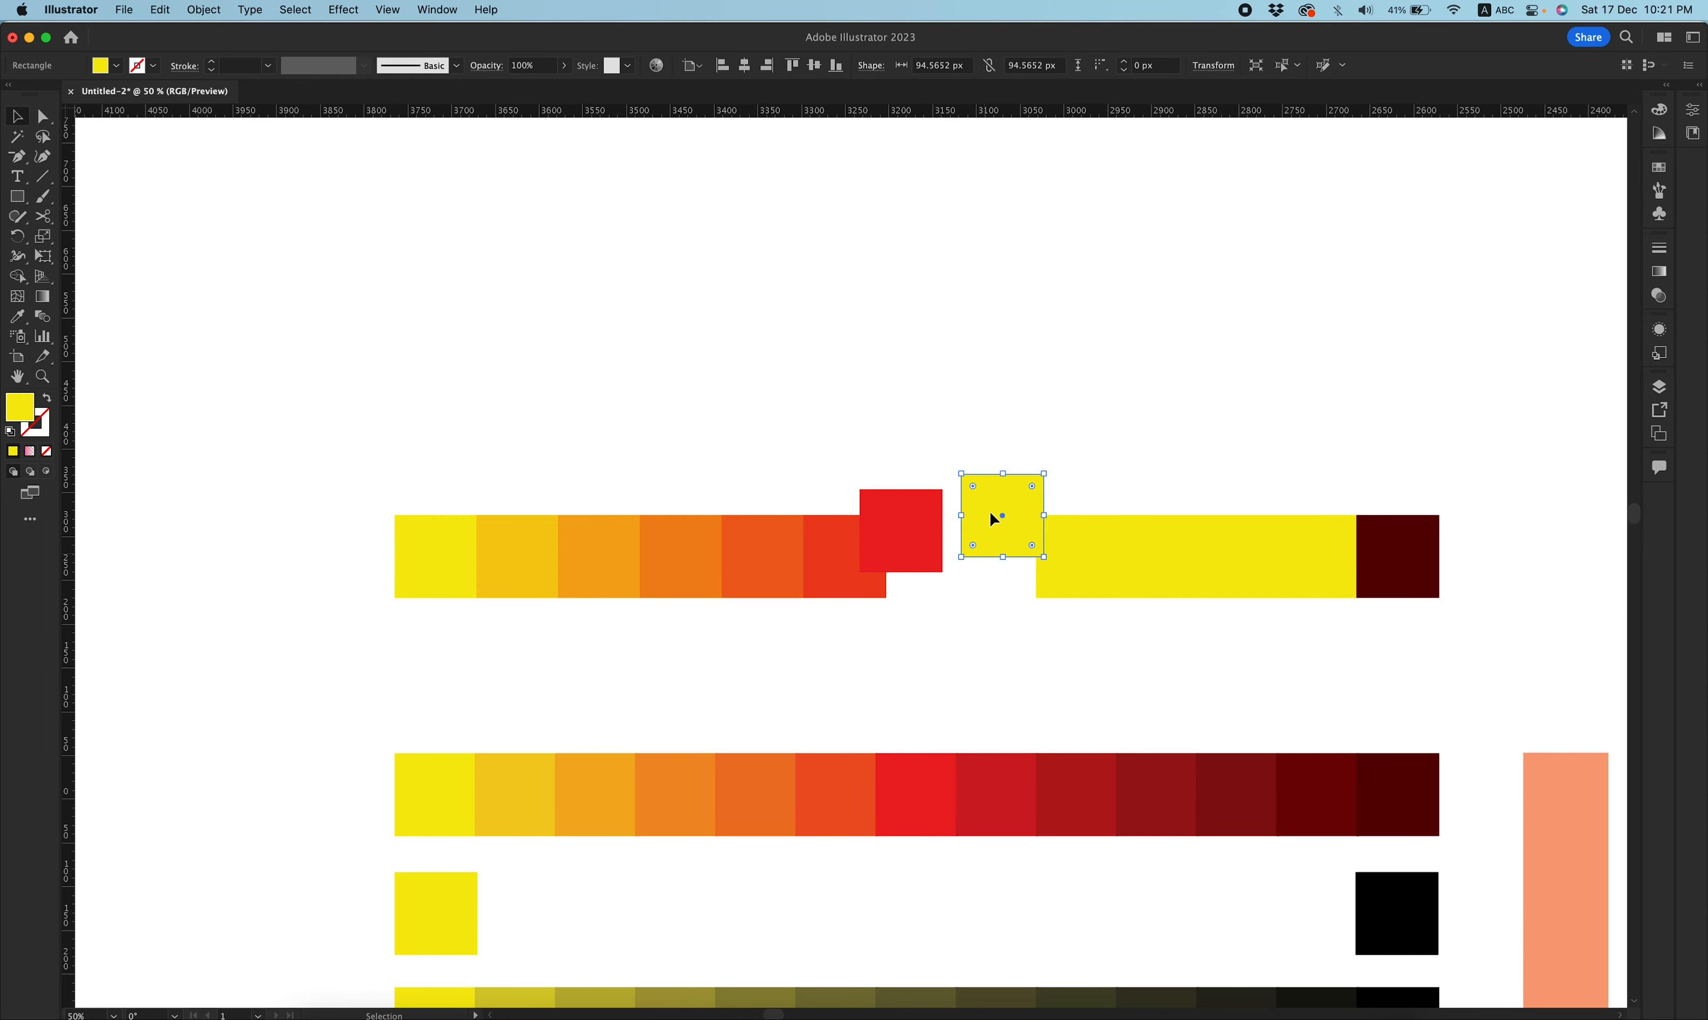
pyautogui.press('super+z')
pyautogui.press('super+z')
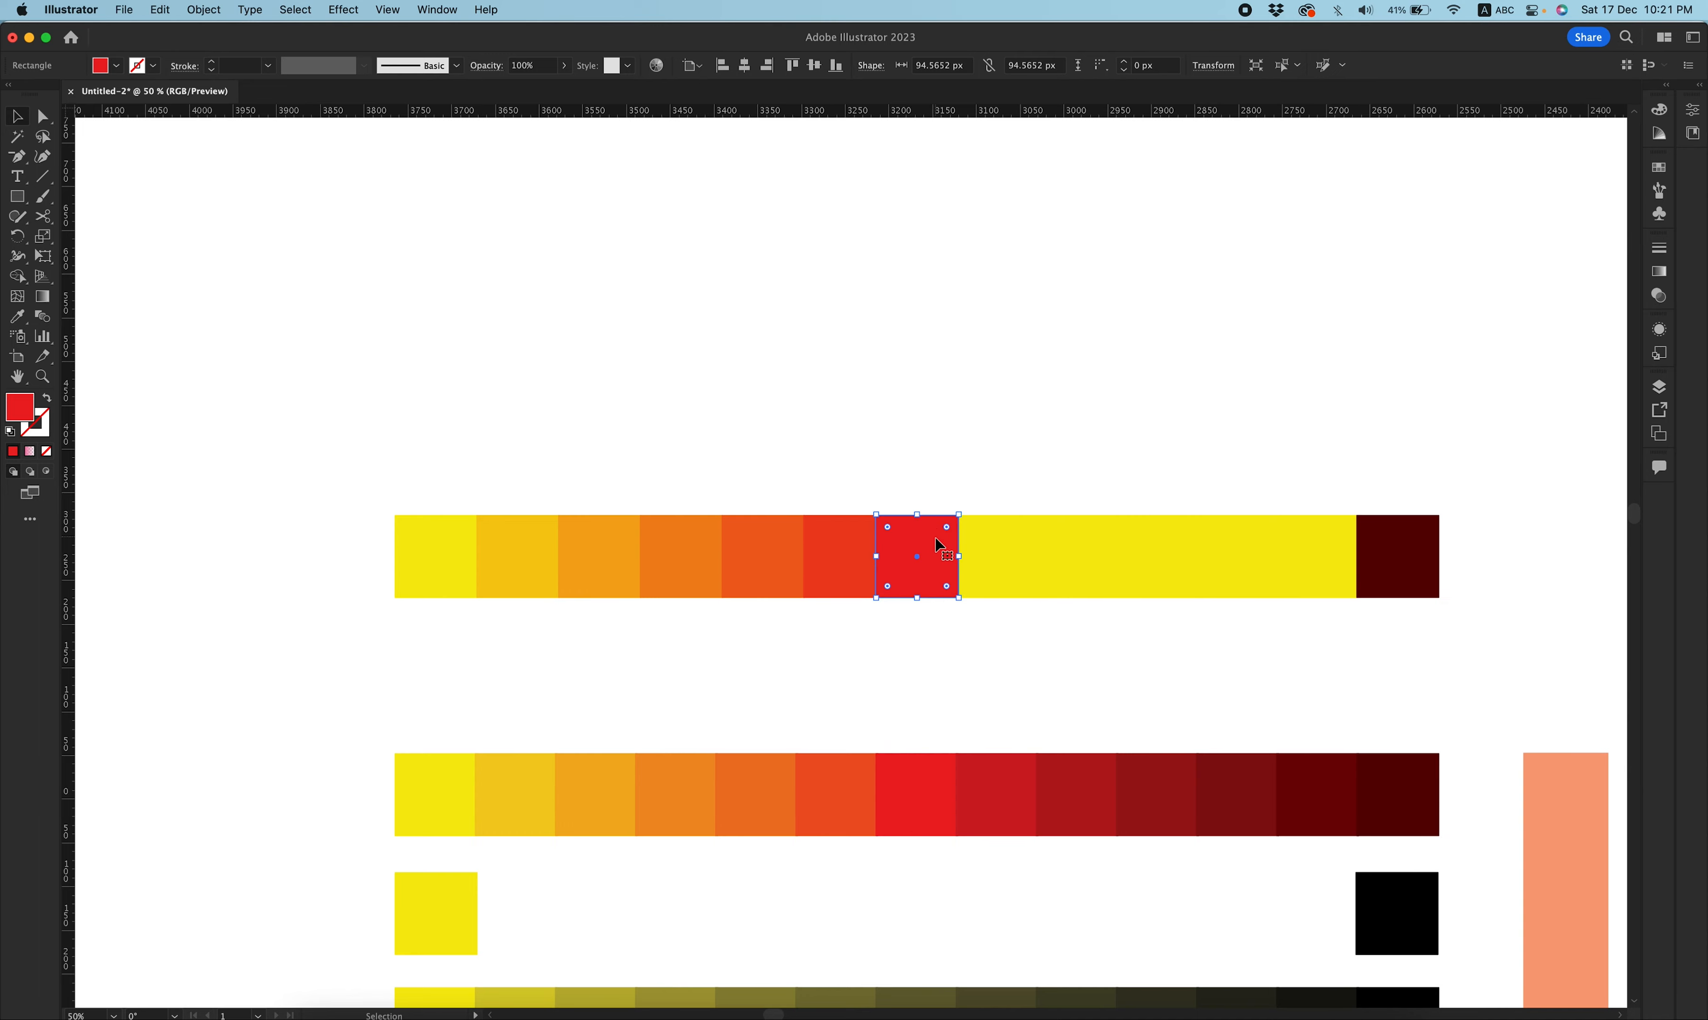
# Try moving a yellow square past the dark red square and blending the red-to-dark-red section.
pyautogui.moveTo(926, 545)
pyautogui.mouseDown()
pyautogui.moveTo(873, 572)
pyautogui.moveTo(950, 454)
pyautogui.moveTo(914, 549)
pyautogui.moveTo(926, 543)
pyautogui.mouseUp()
pyautogui.moveTo(1394, 551); pyautogui.dragTo(1486, 548)
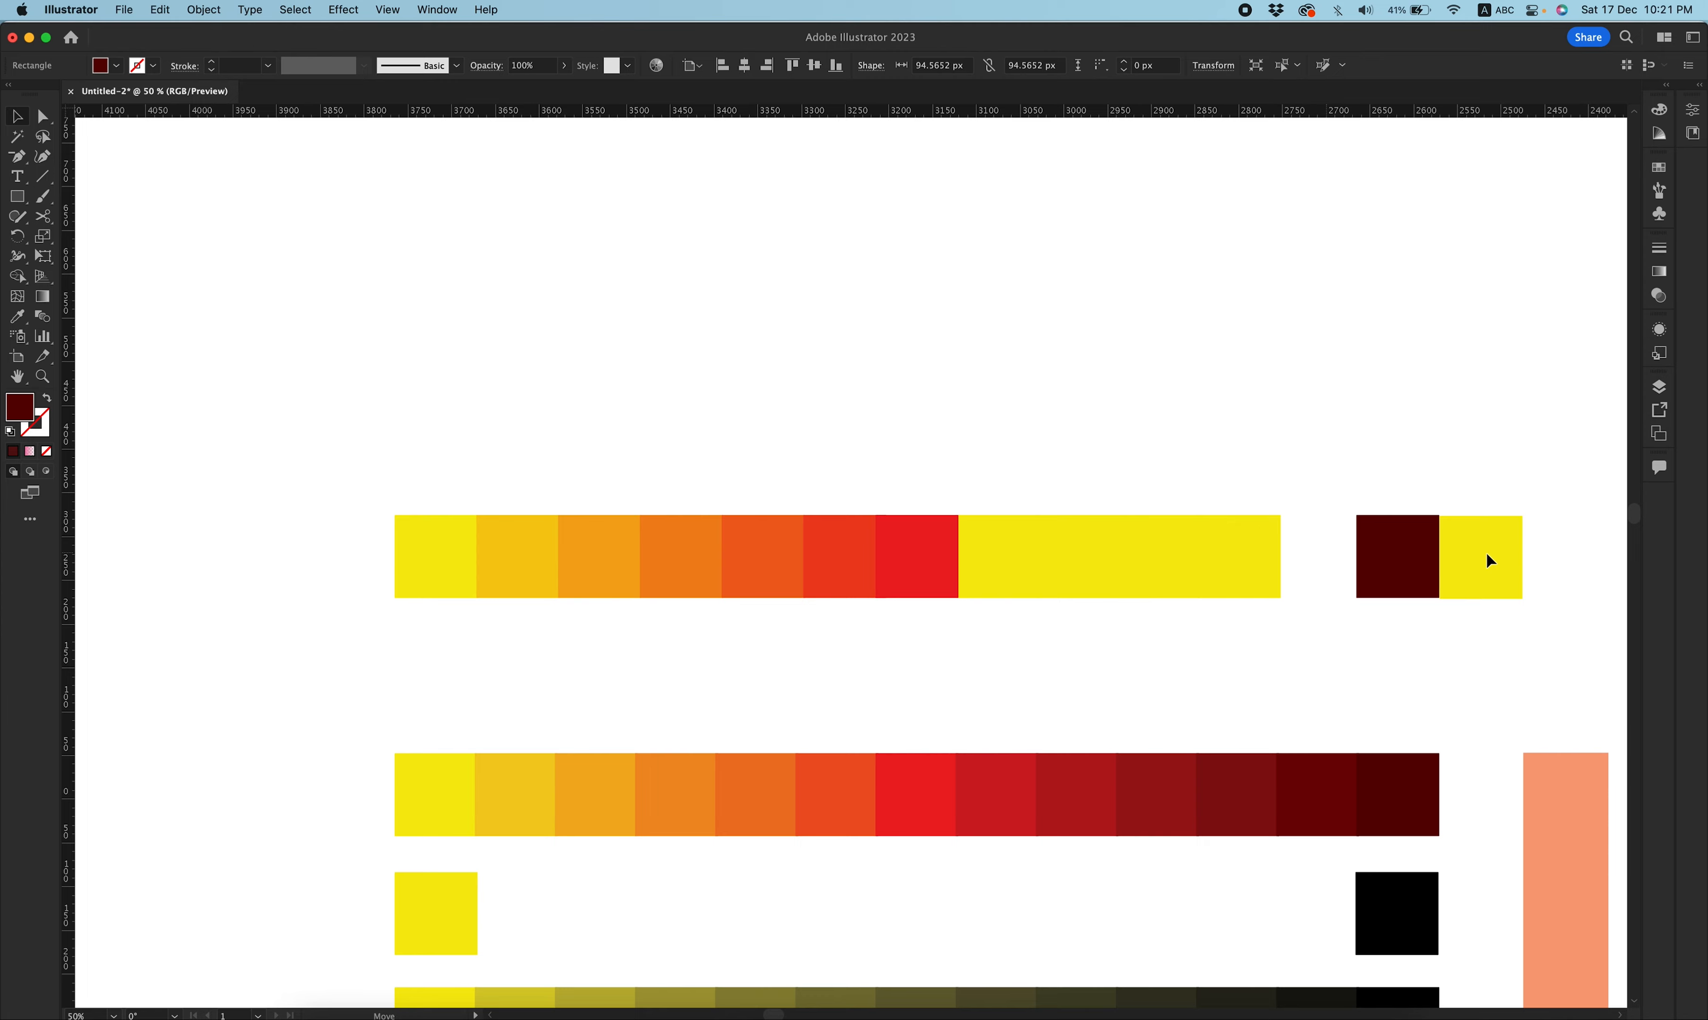
pyautogui.moveTo(1487, 554); pyautogui.dragTo(908, 627)
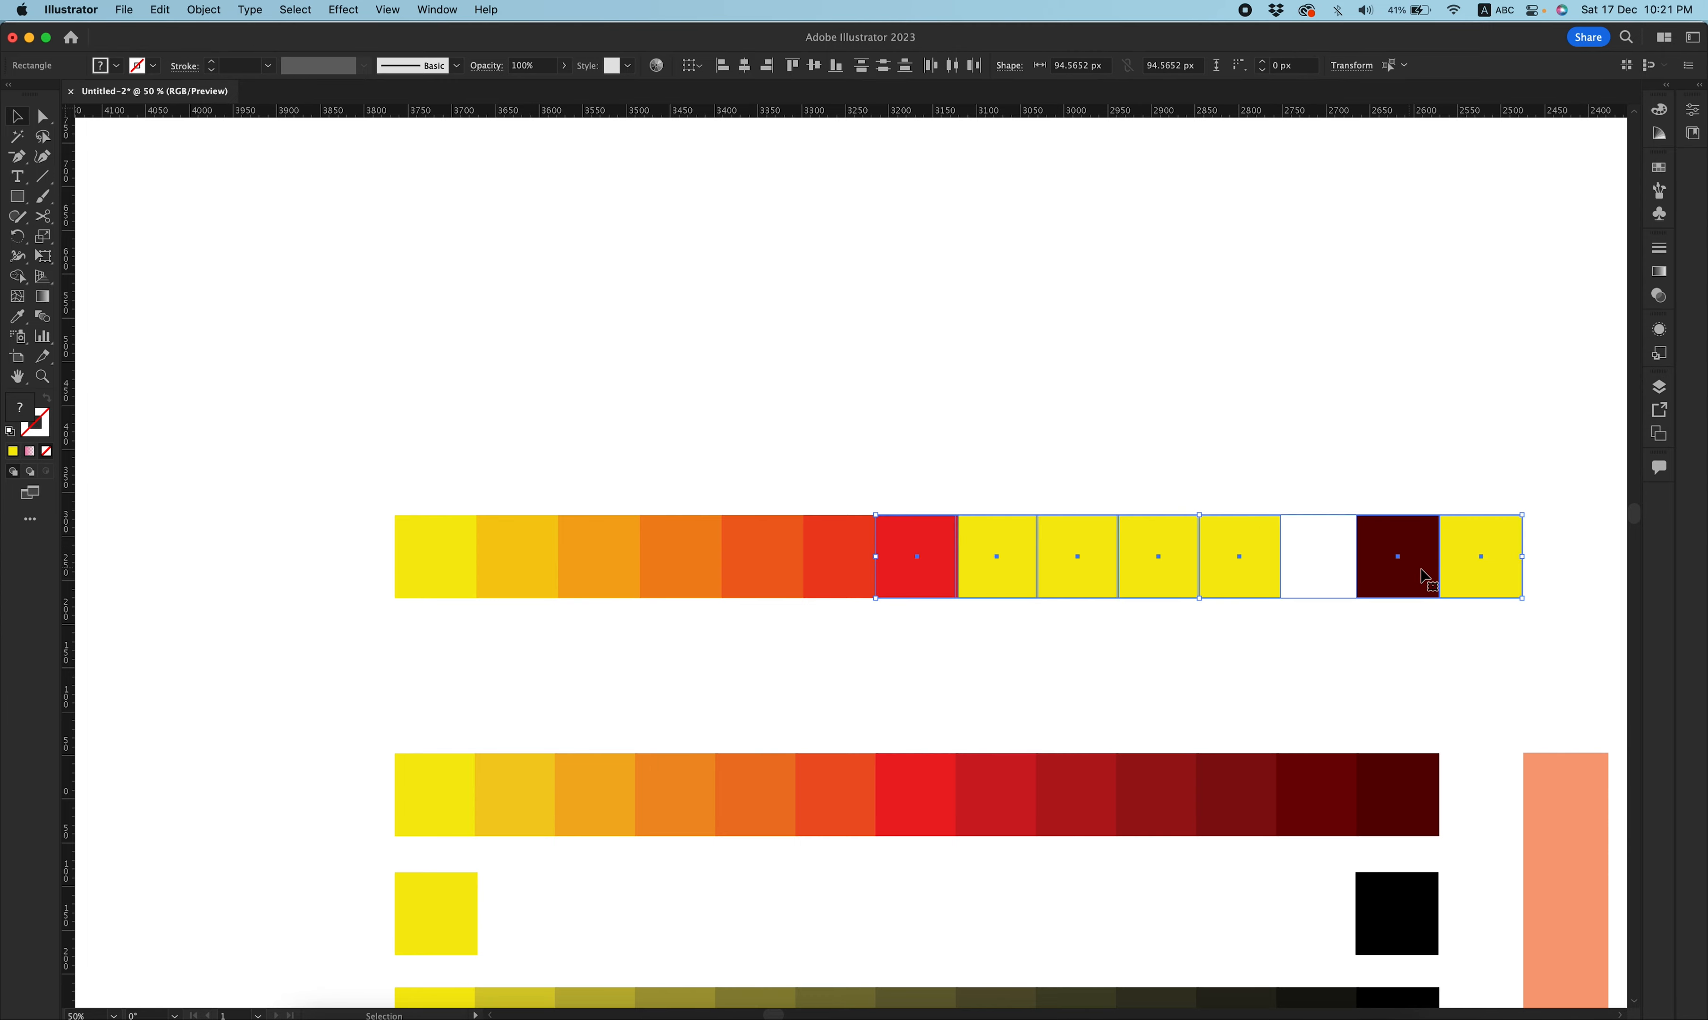
pyautogui.click(160, 9)
pyautogui.moveTo(263, 335)
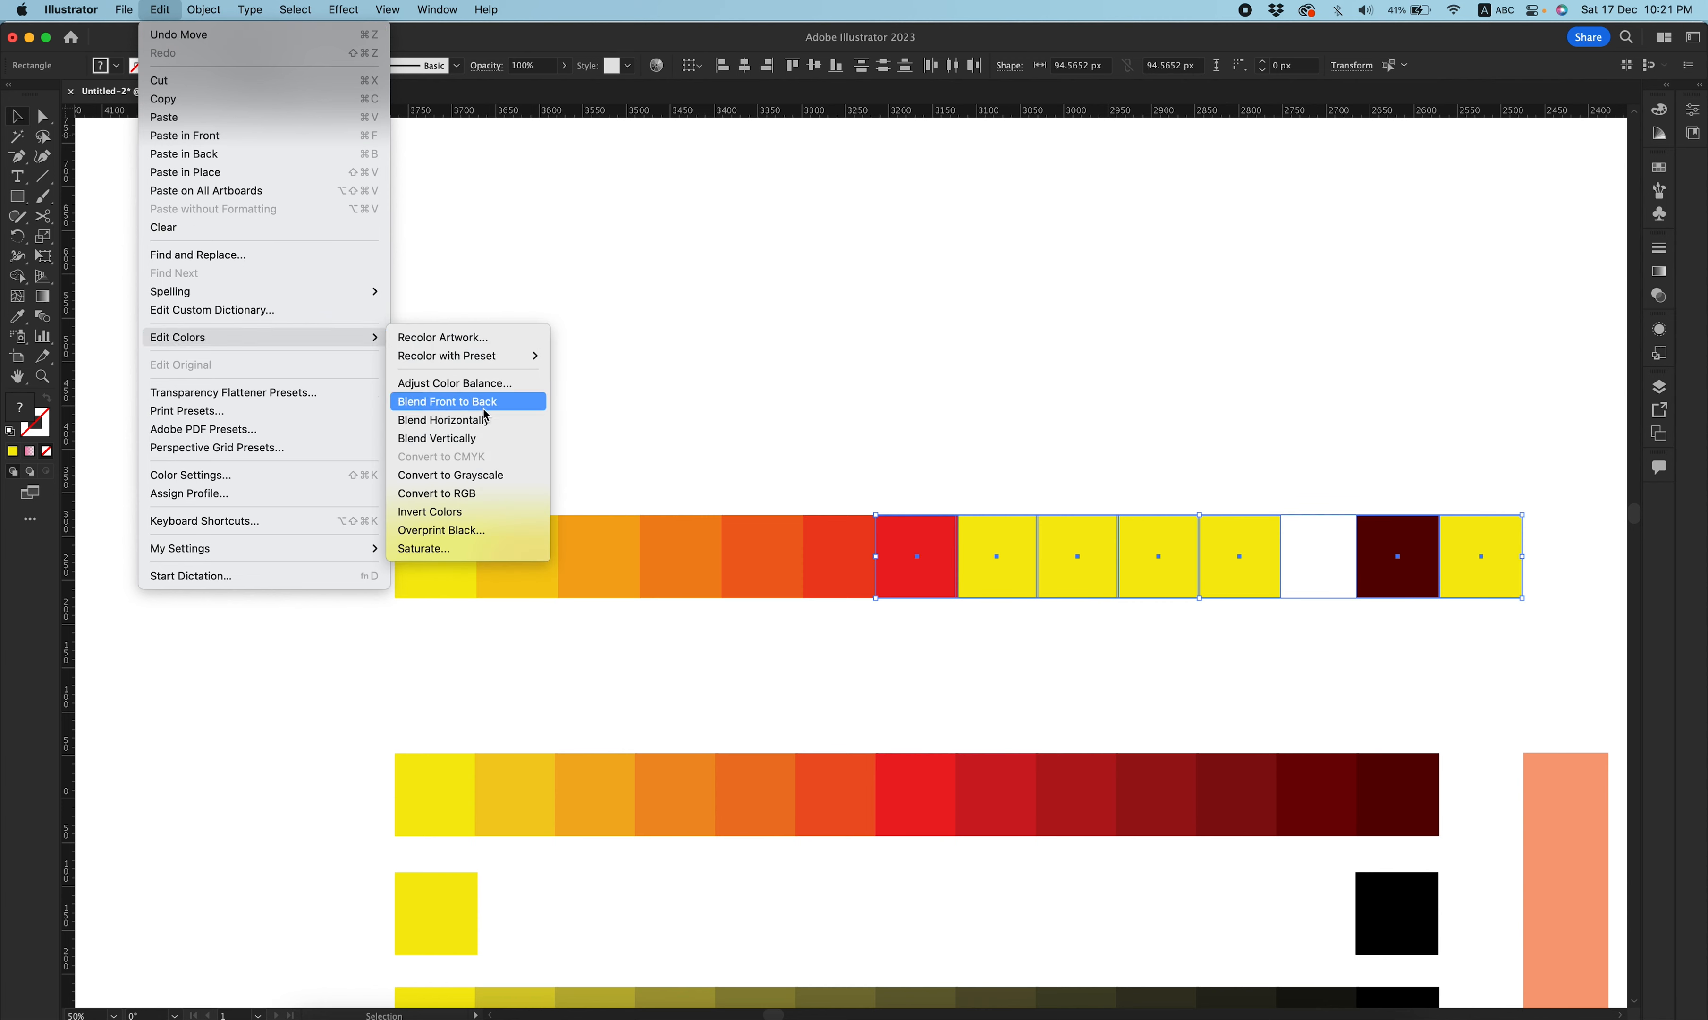
pyautogui.click(530, 416)
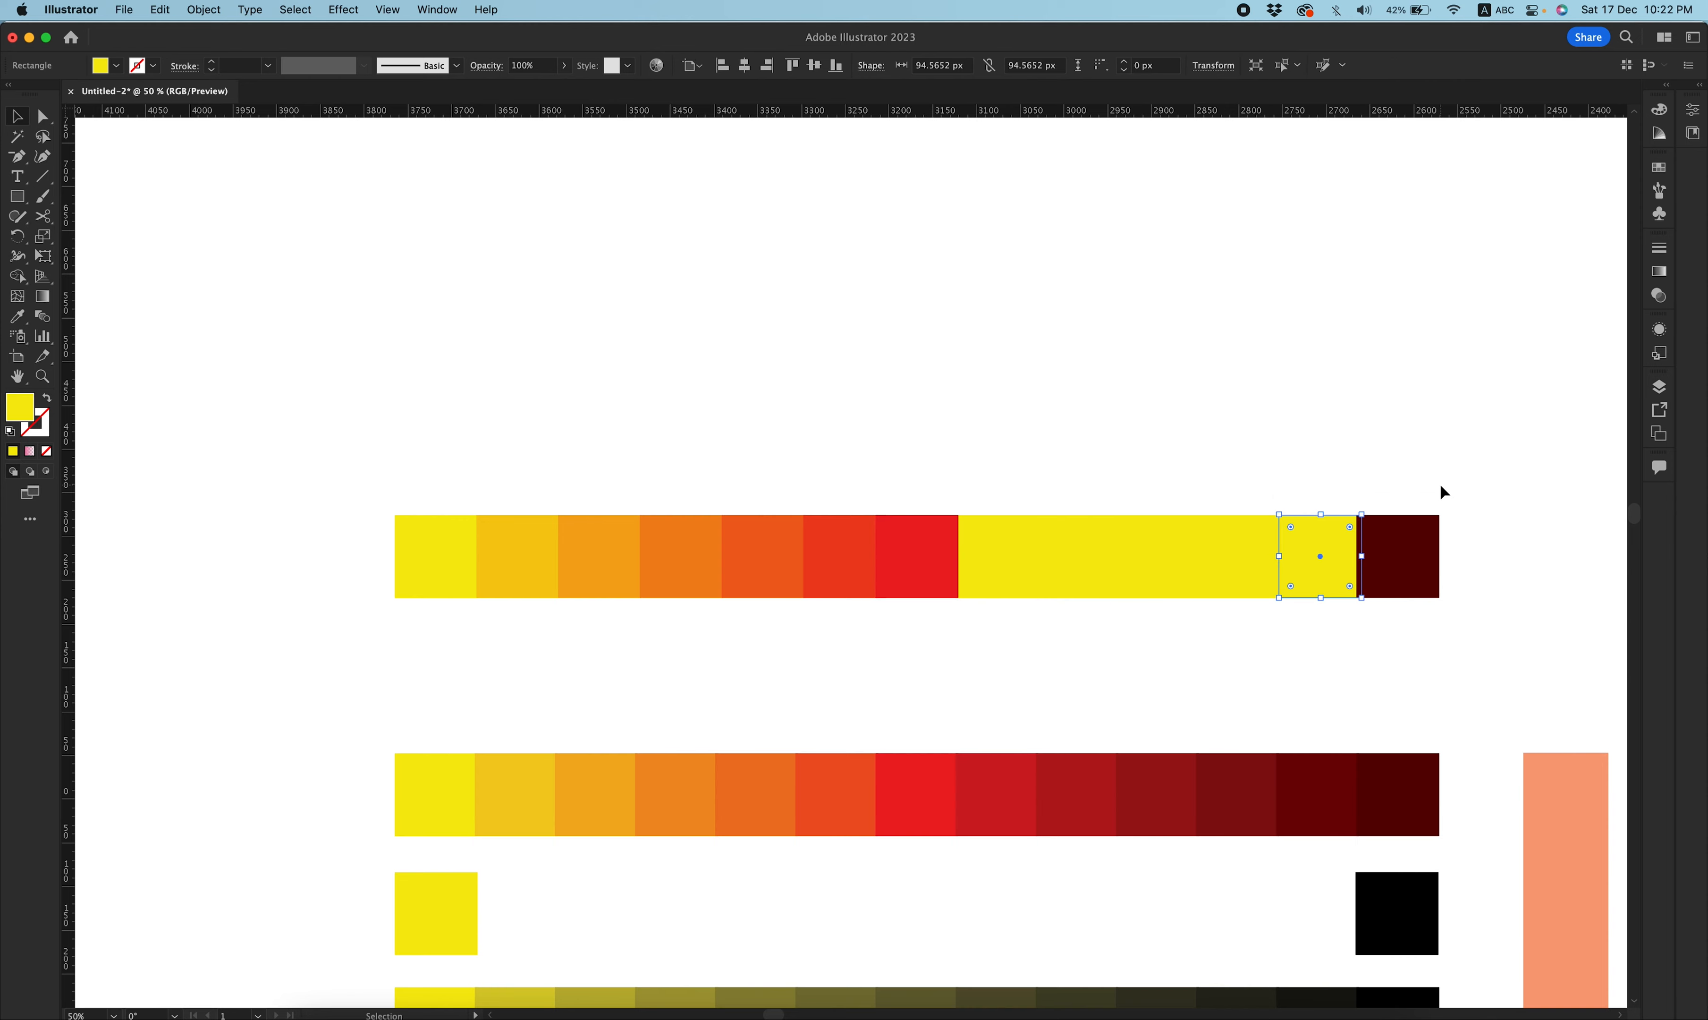
# Blend the squares from the red square to the dark red square horizontally.
pyautogui.moveTo(1447, 494); pyautogui.dragTo(945, 593)
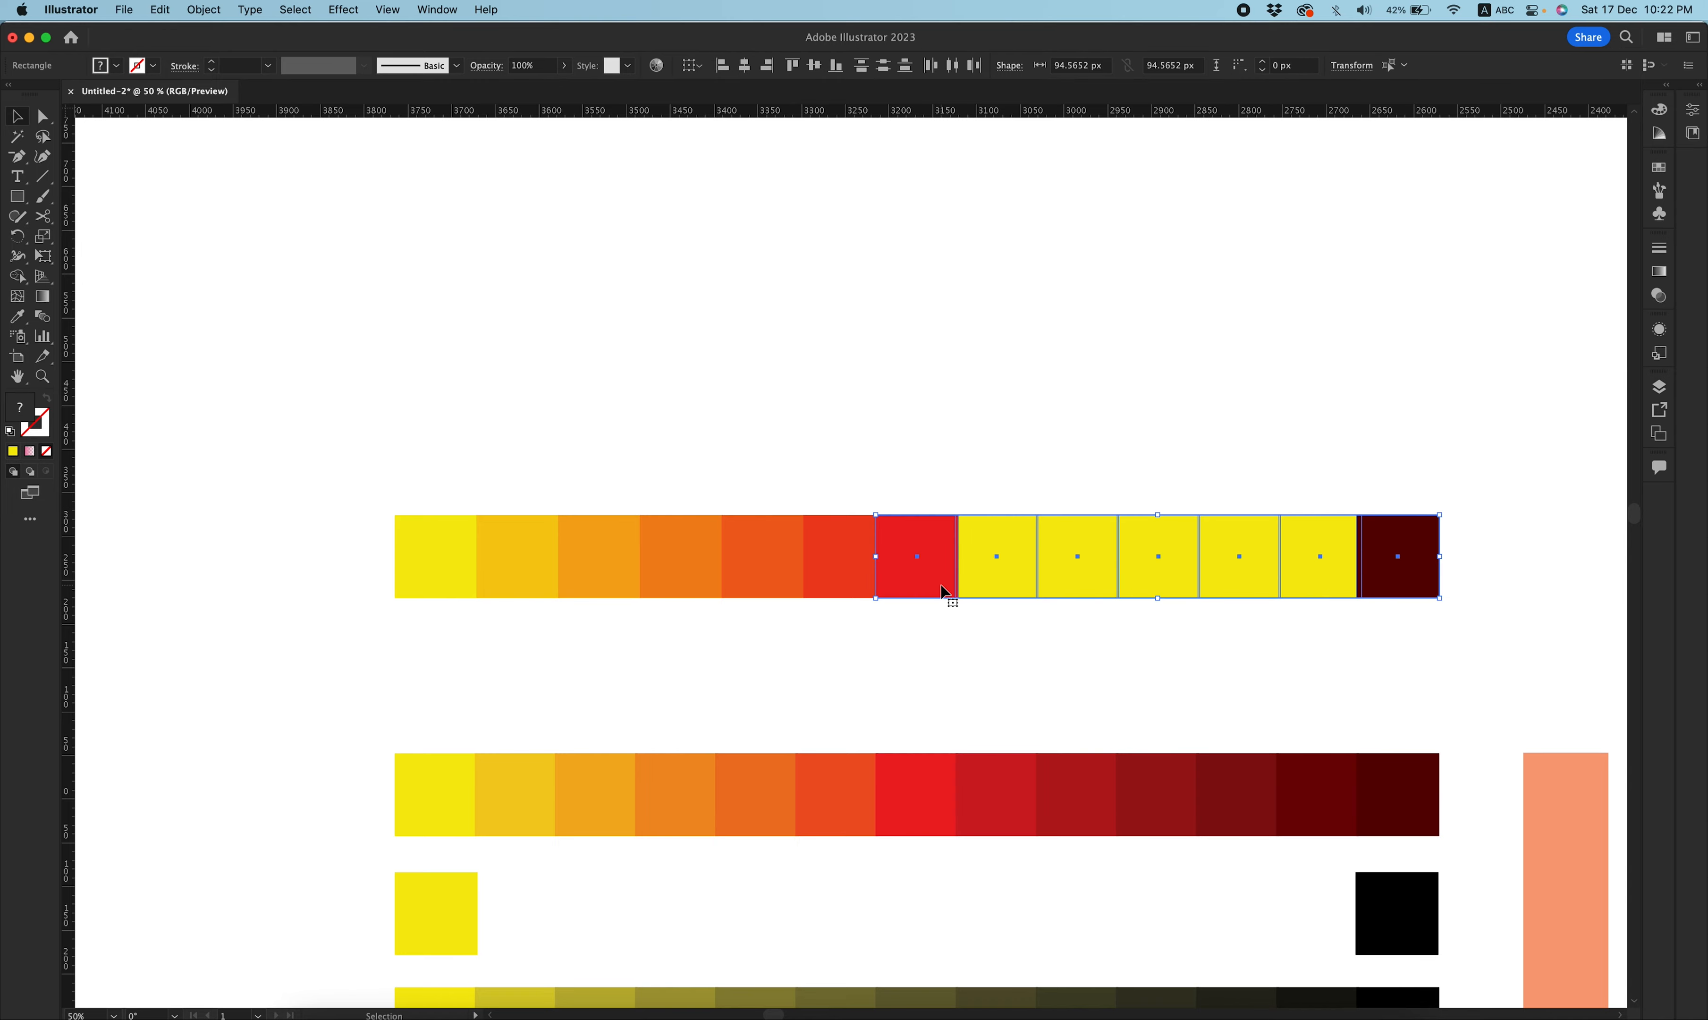
pyautogui.click(203, 10)
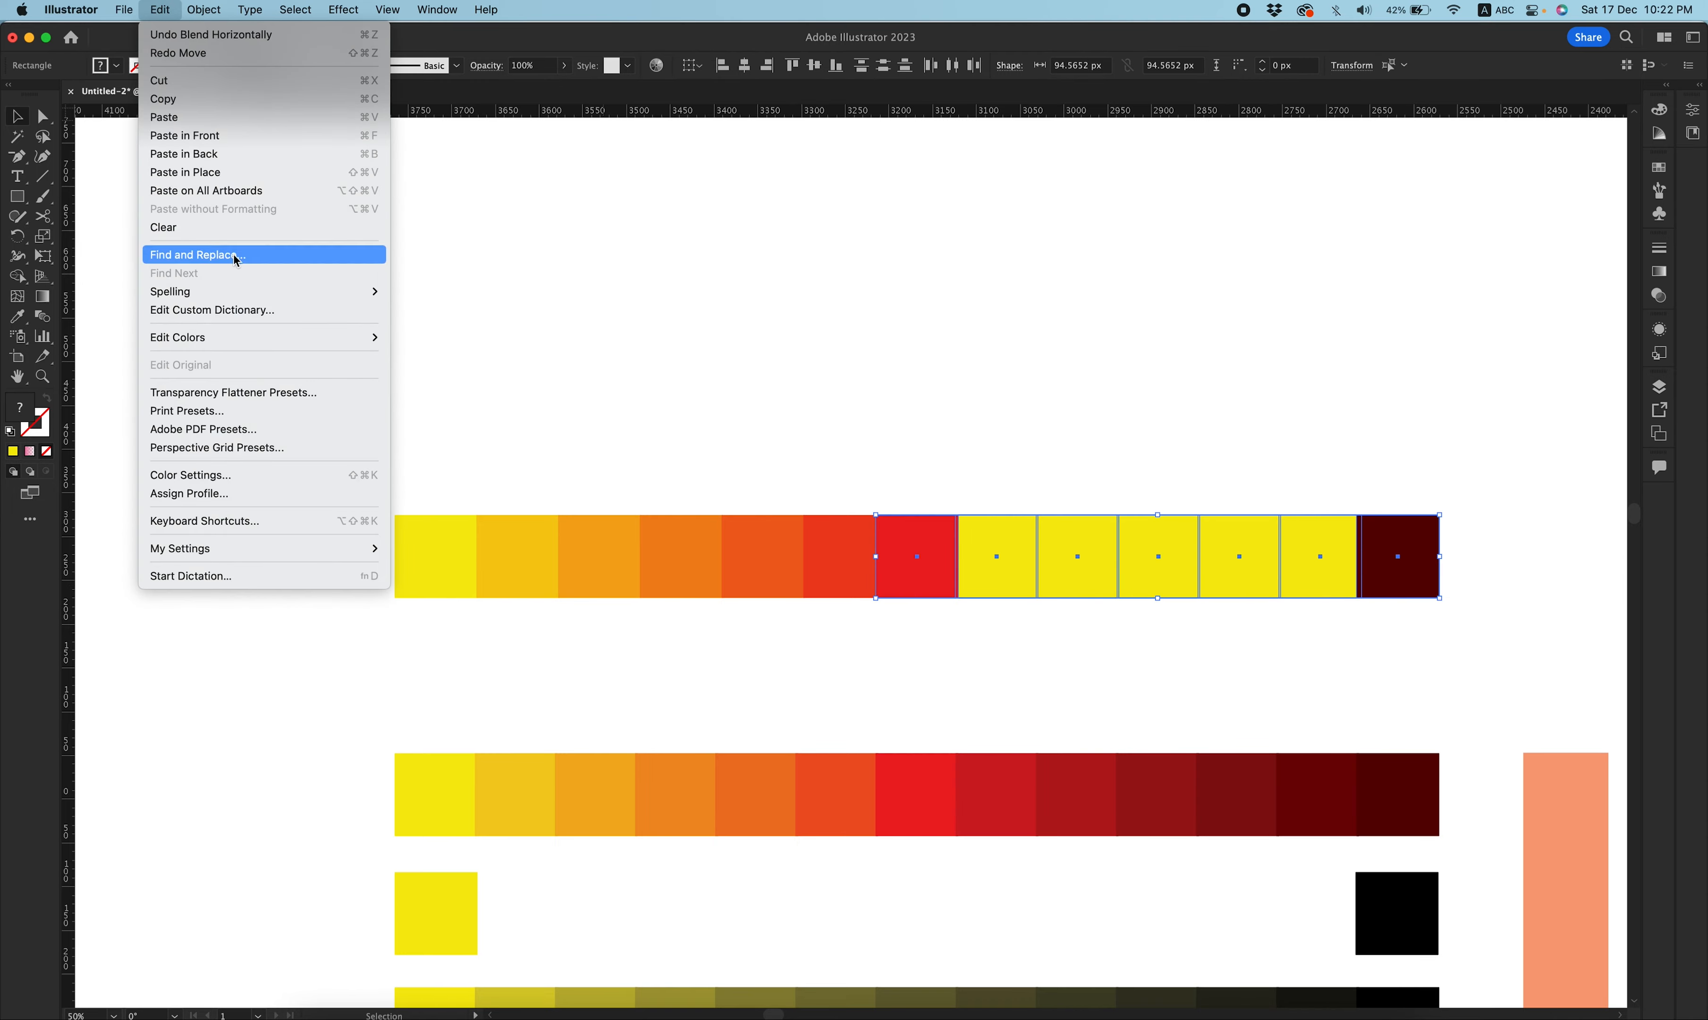
pyautogui.moveTo(378, 338)
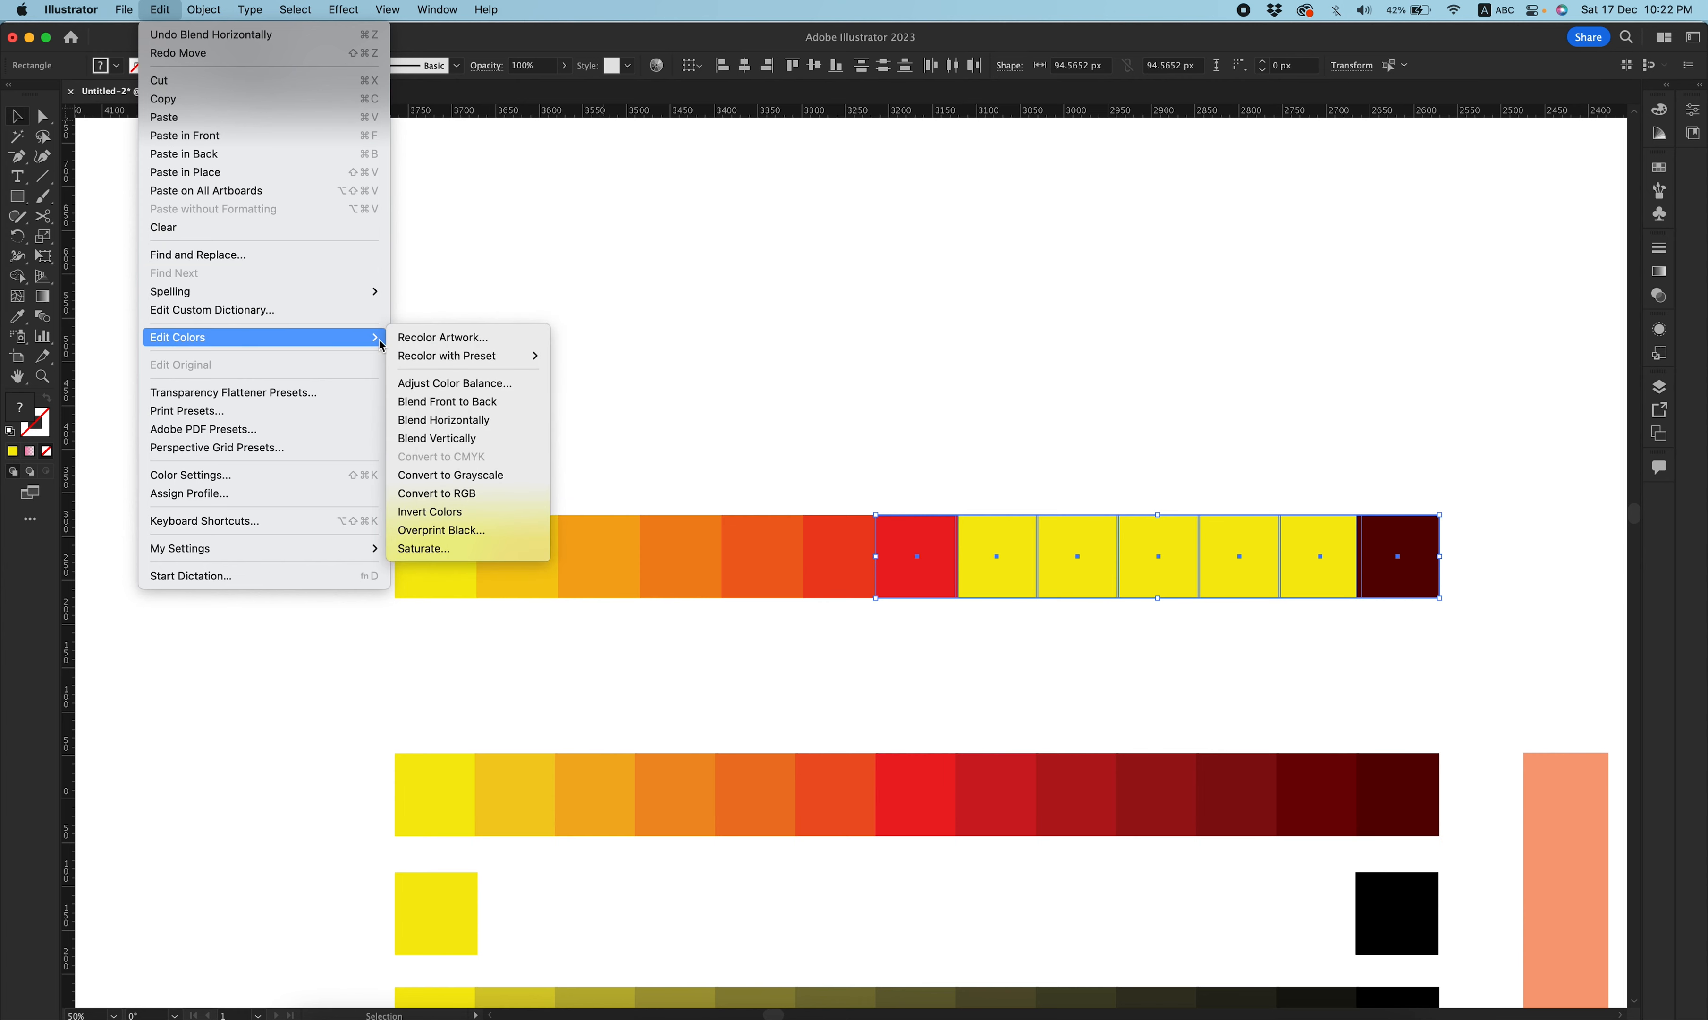
pyautogui.click(470, 420)
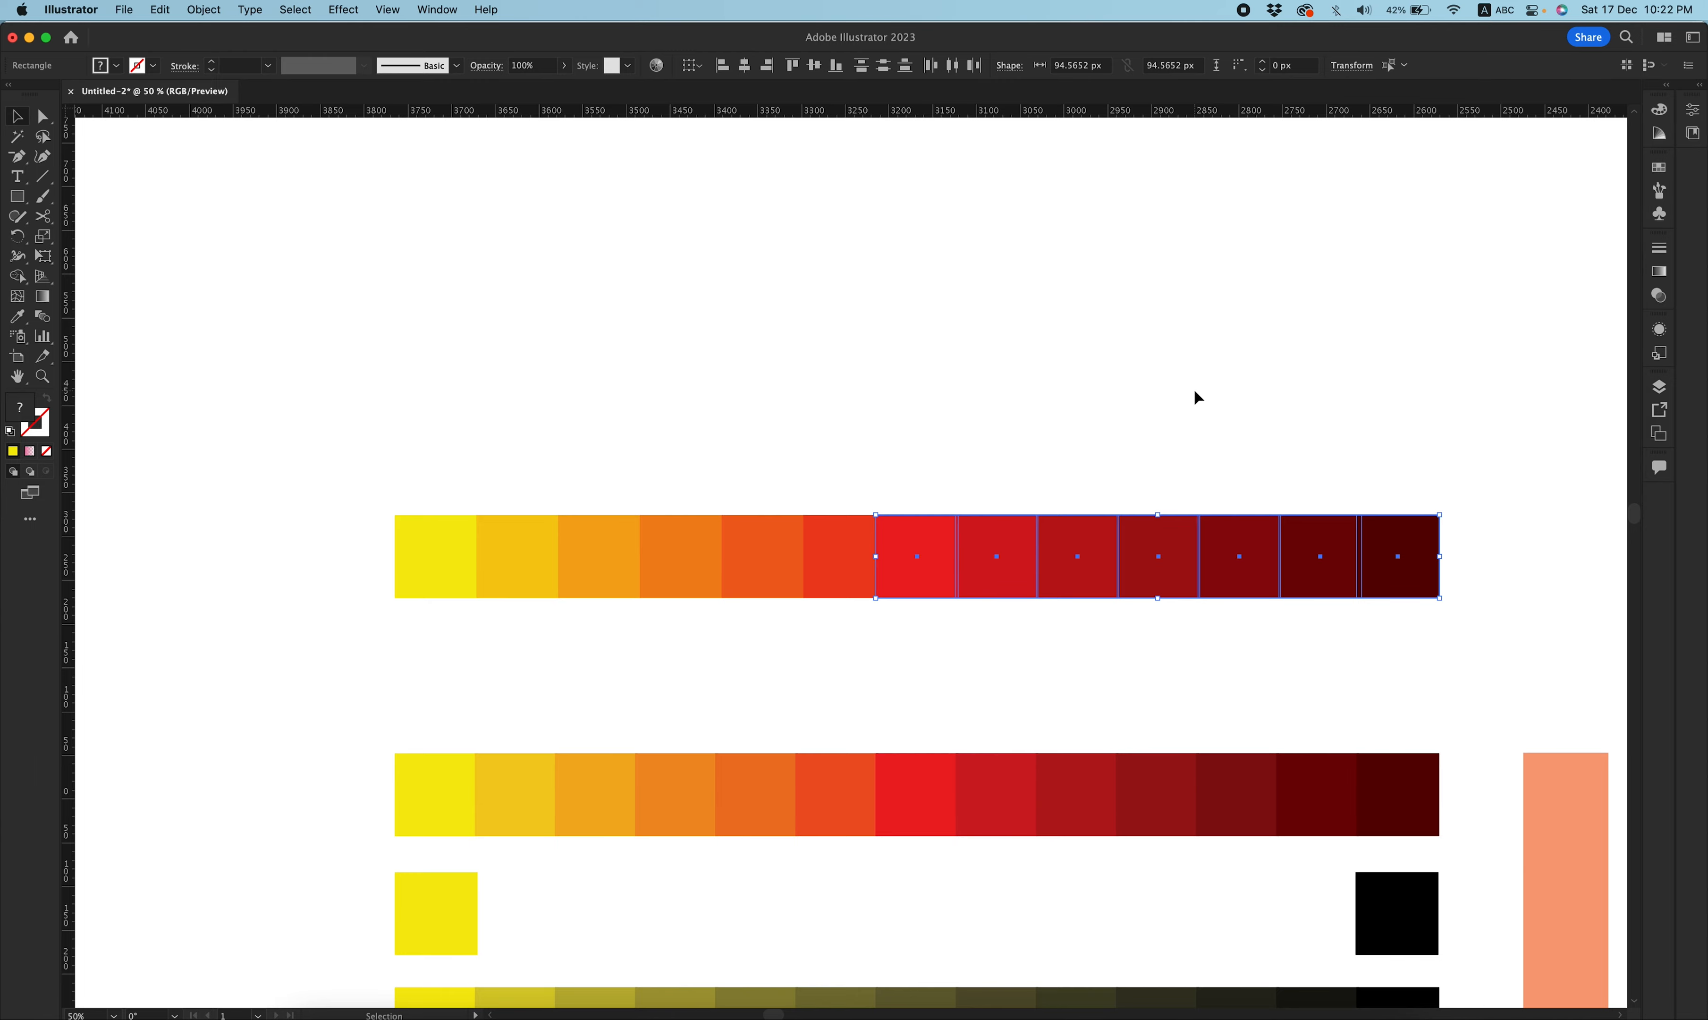
# Try blending the lone yellow and black squares of the row below horizontally.
pyautogui.click(1195, 391)
pyautogui.press('super+minus')
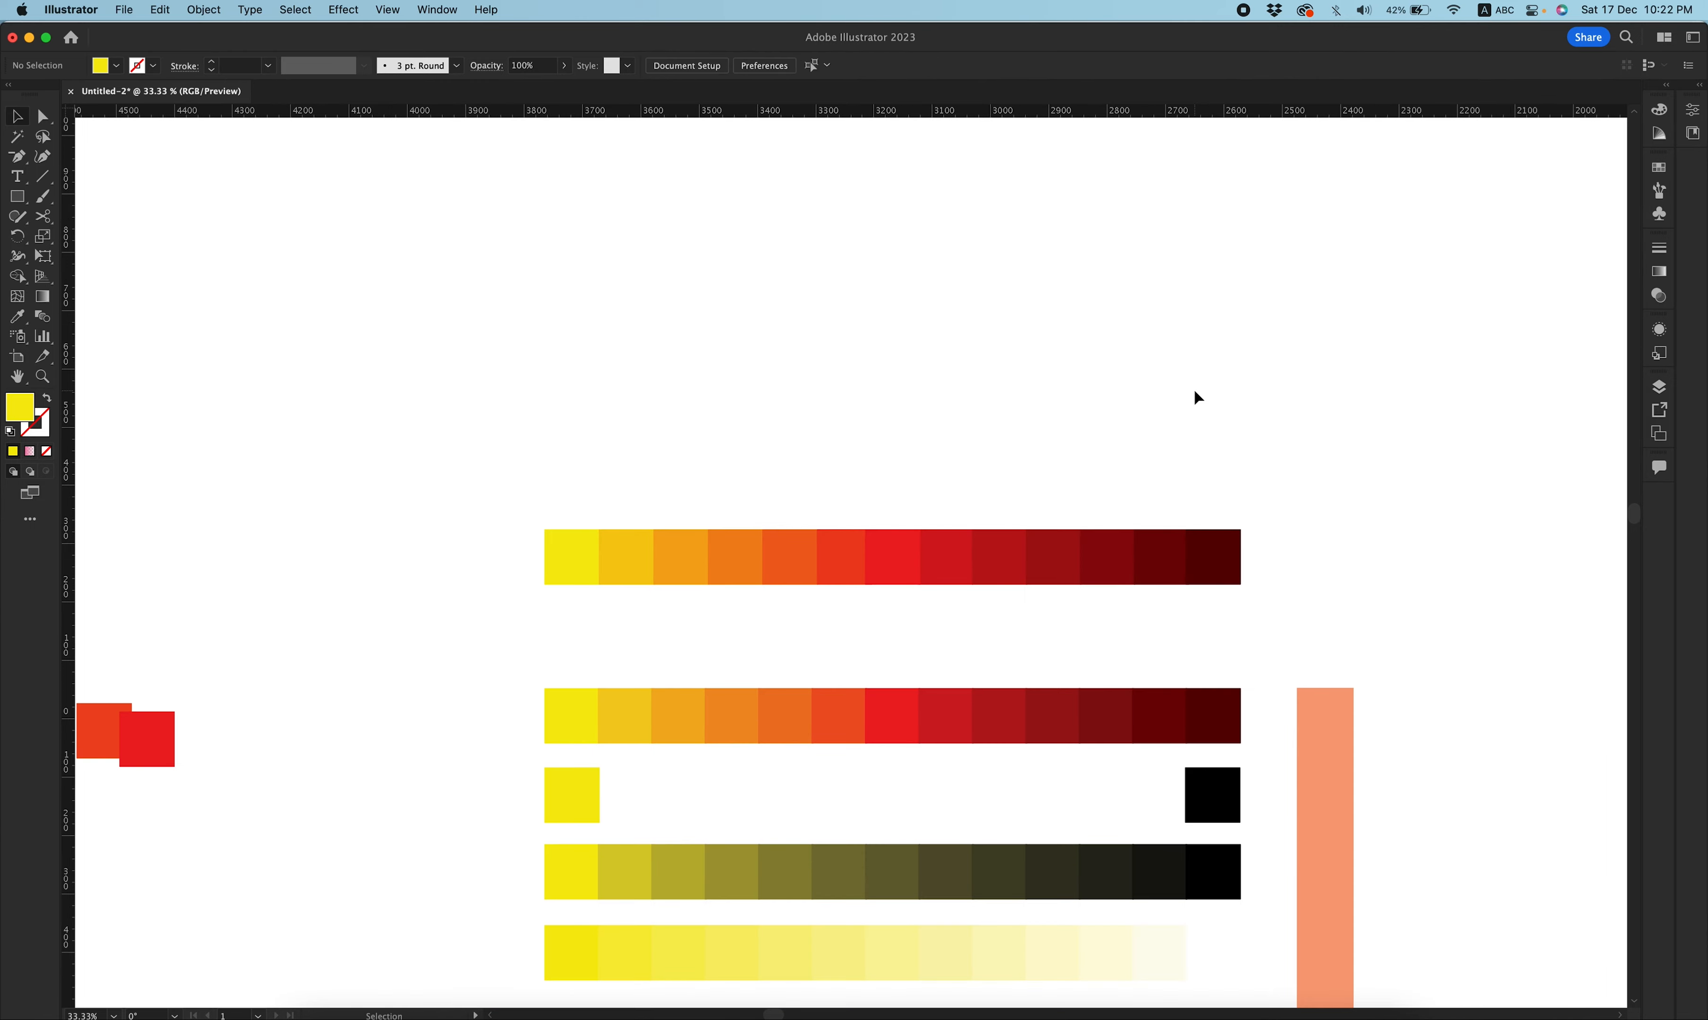
pyautogui.scroll(-5, 1197, 397)
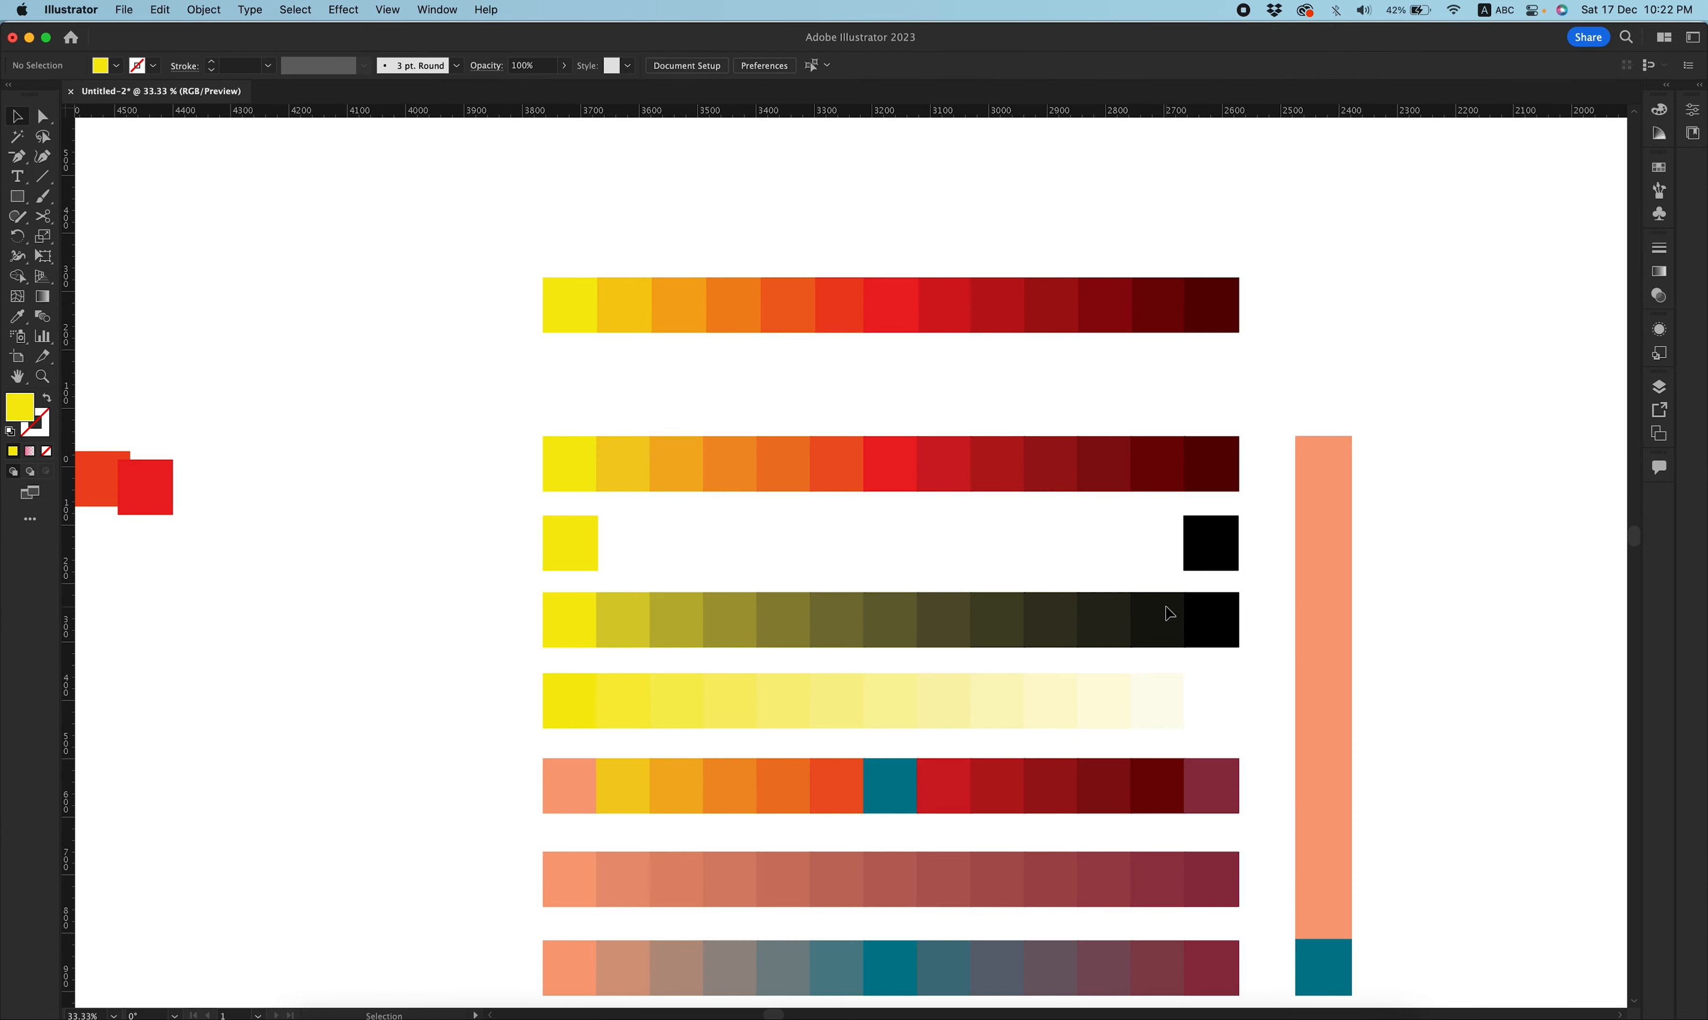
pyautogui.click(589, 544)
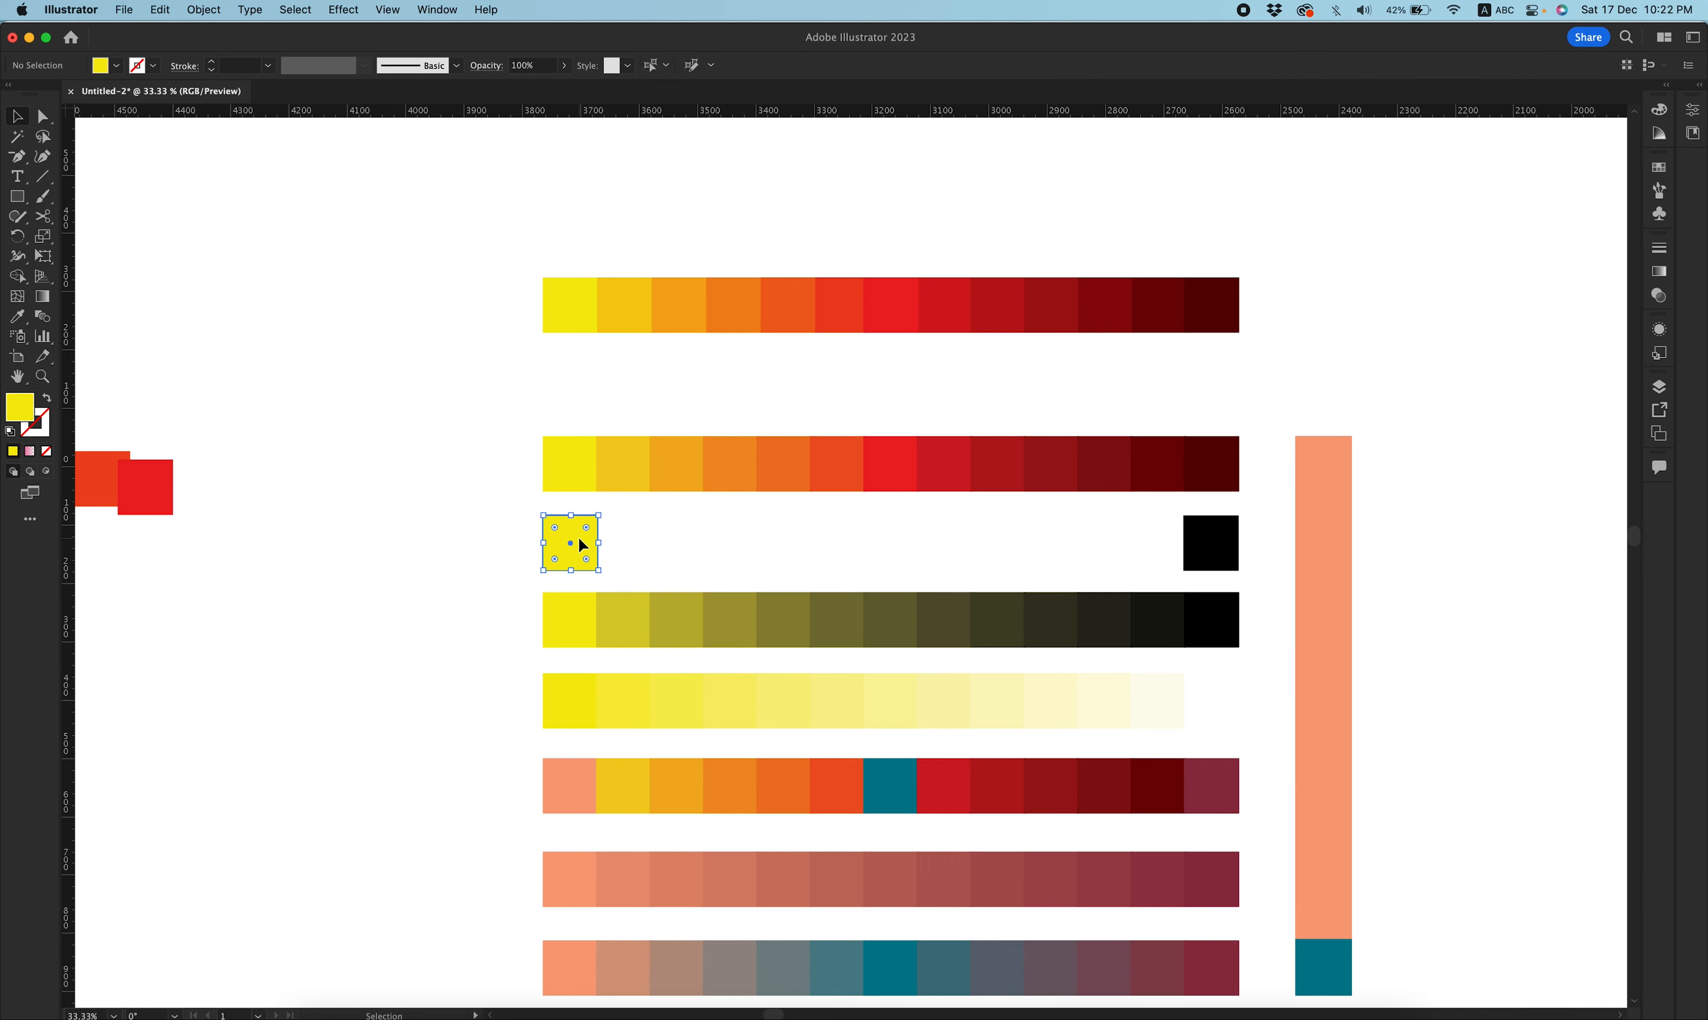
pyautogui.click(627, 536)
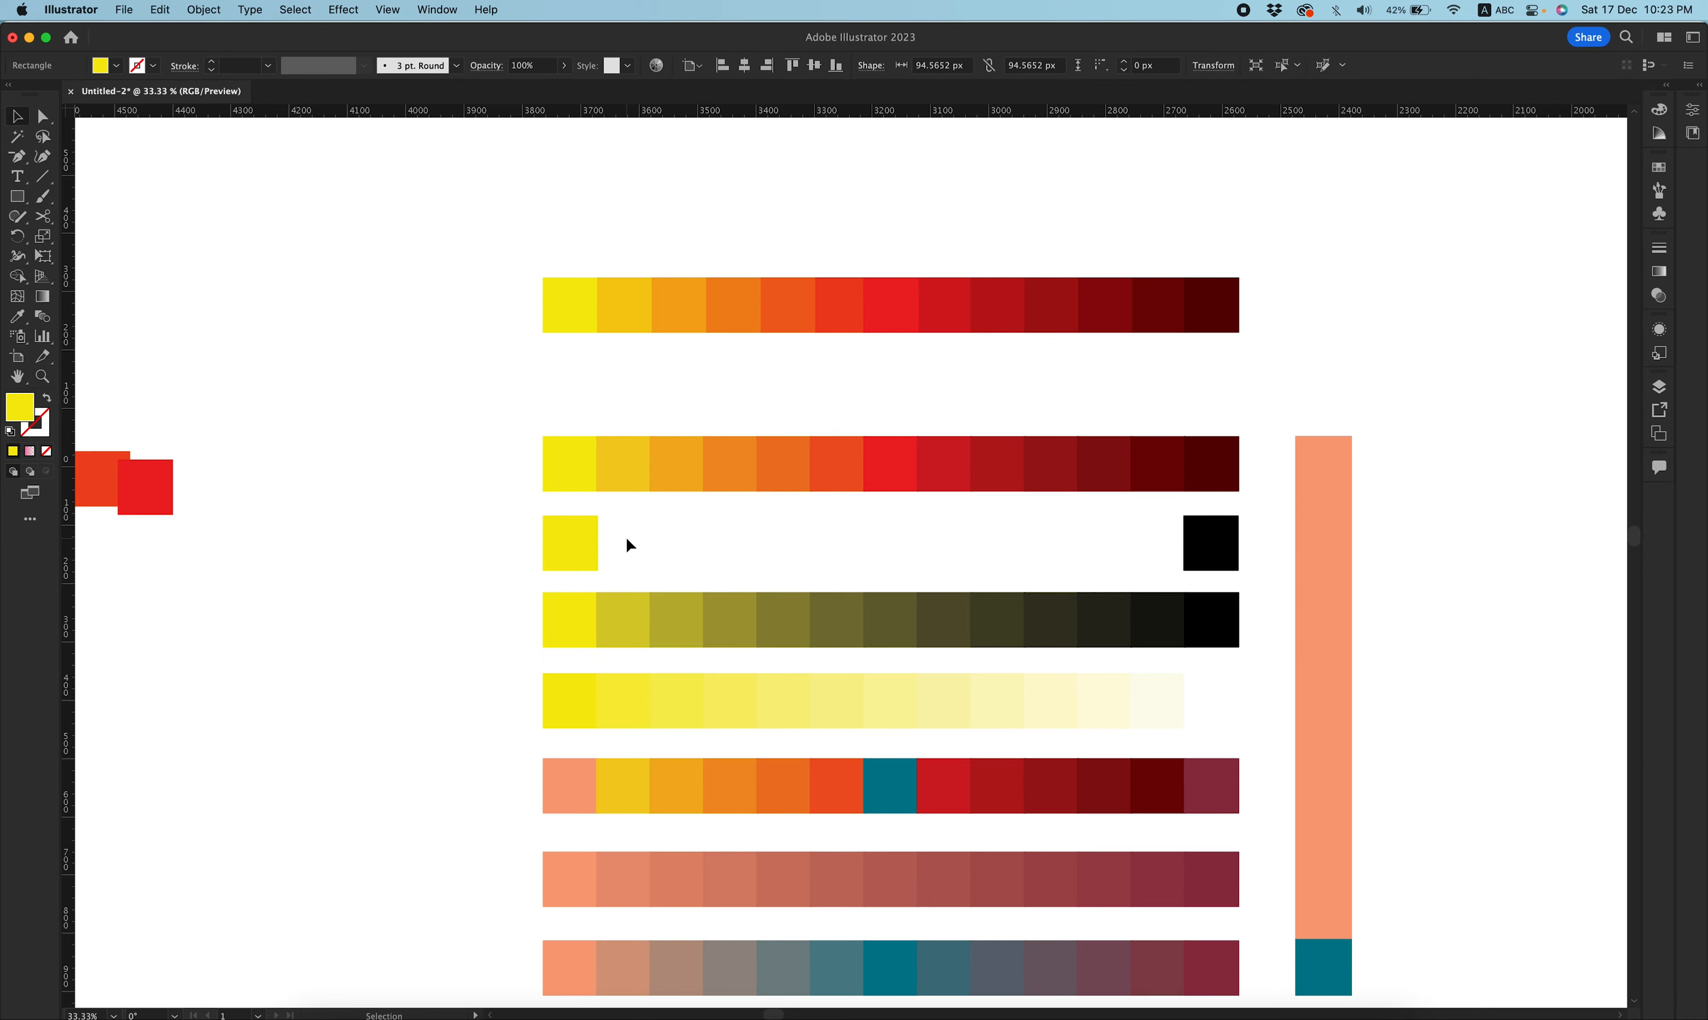
pyautogui.press('a')
pyautogui.press('super+equal')
pyautogui.press('v')
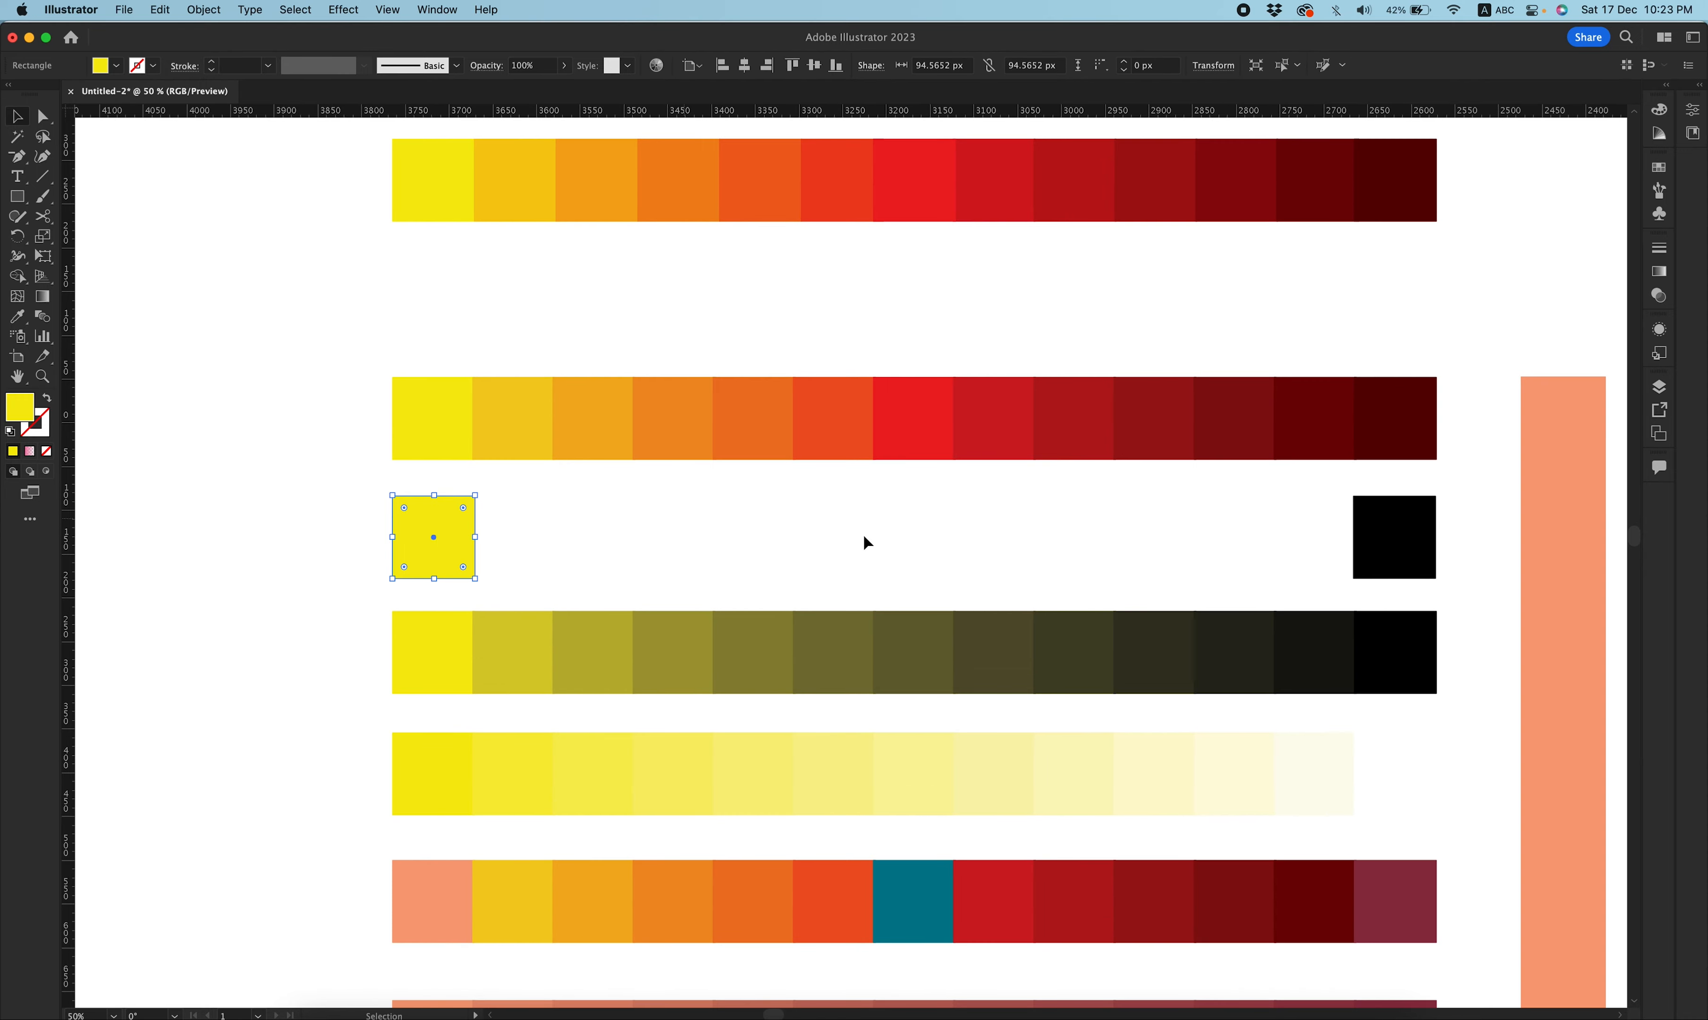
pyautogui.click(449, 532)
pyautogui.click(1397, 532)
pyautogui.moveTo(327, 521); pyautogui.dragTo(1454, 571)
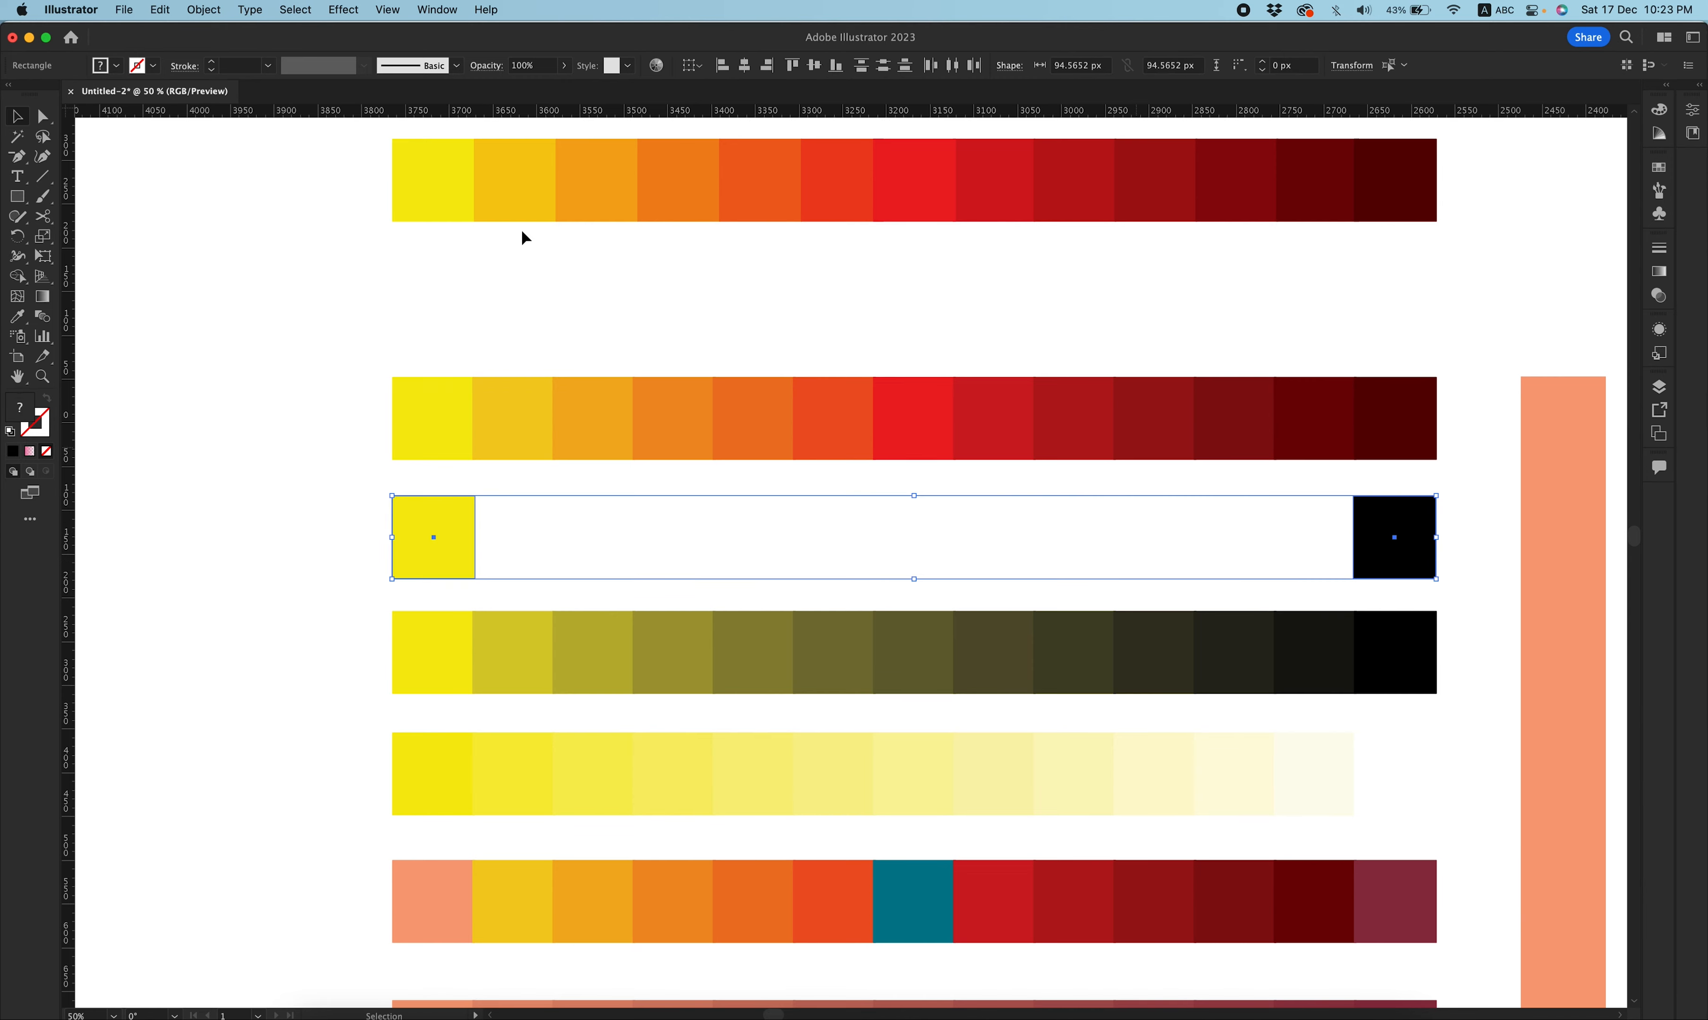
pyautogui.click(160, 10)
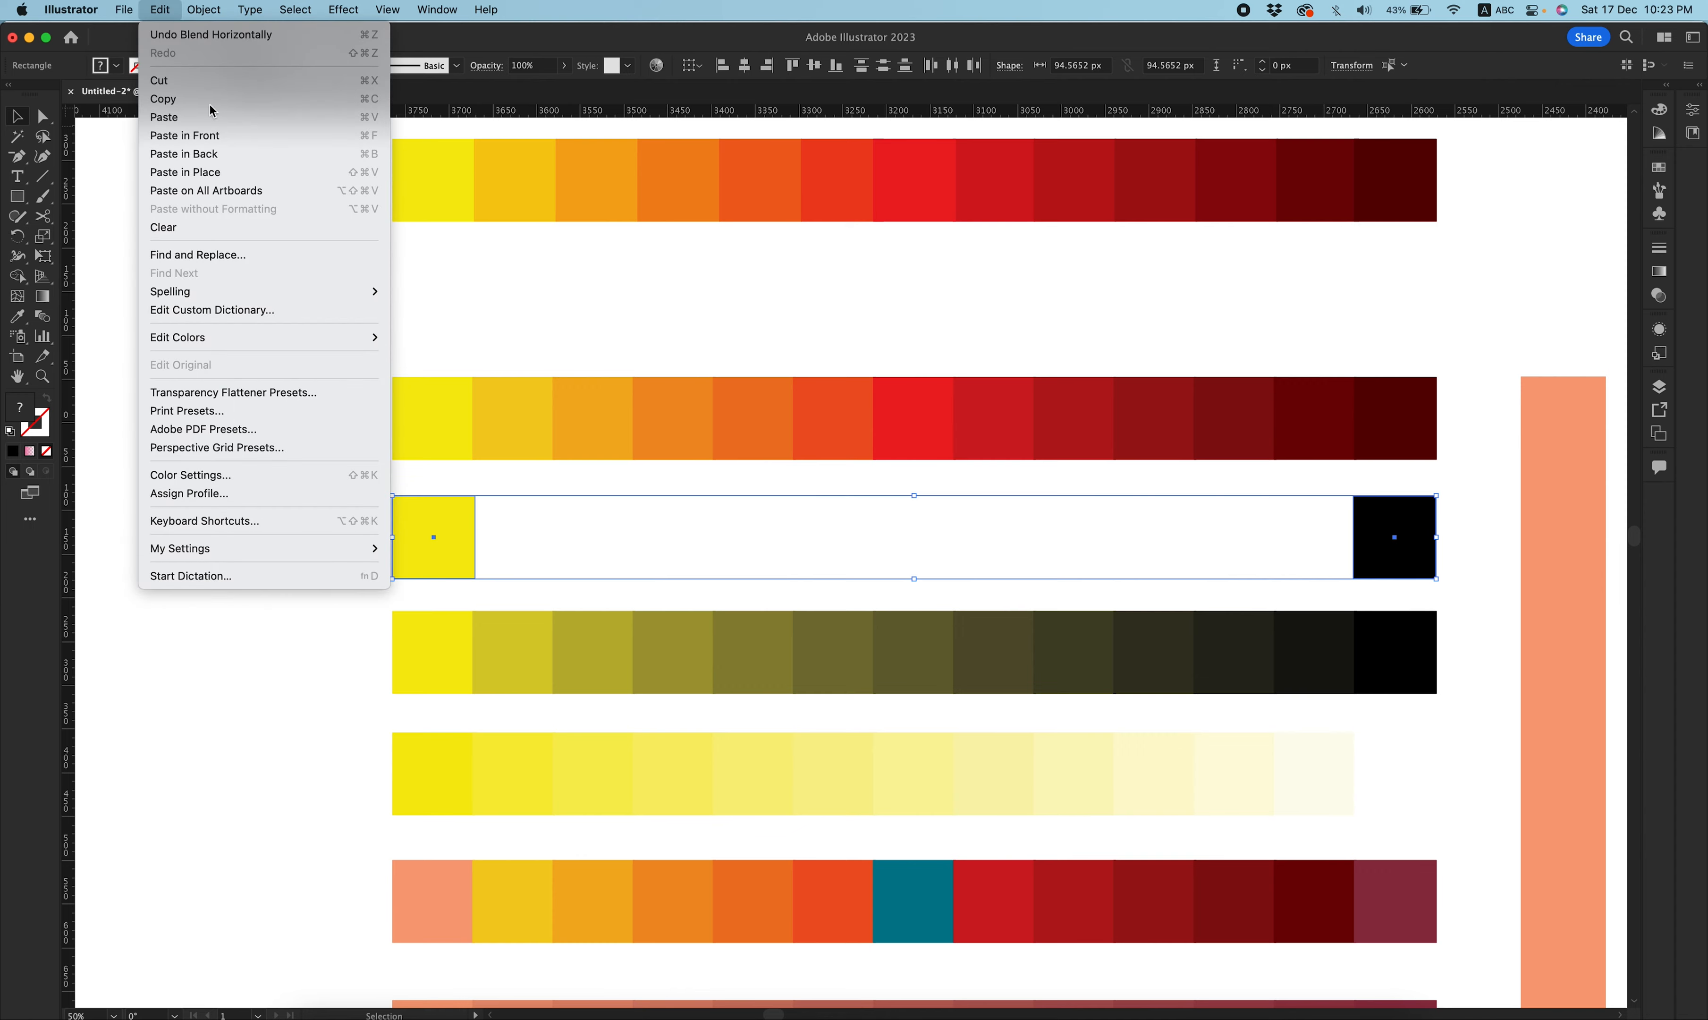
pyautogui.moveTo(257, 335)
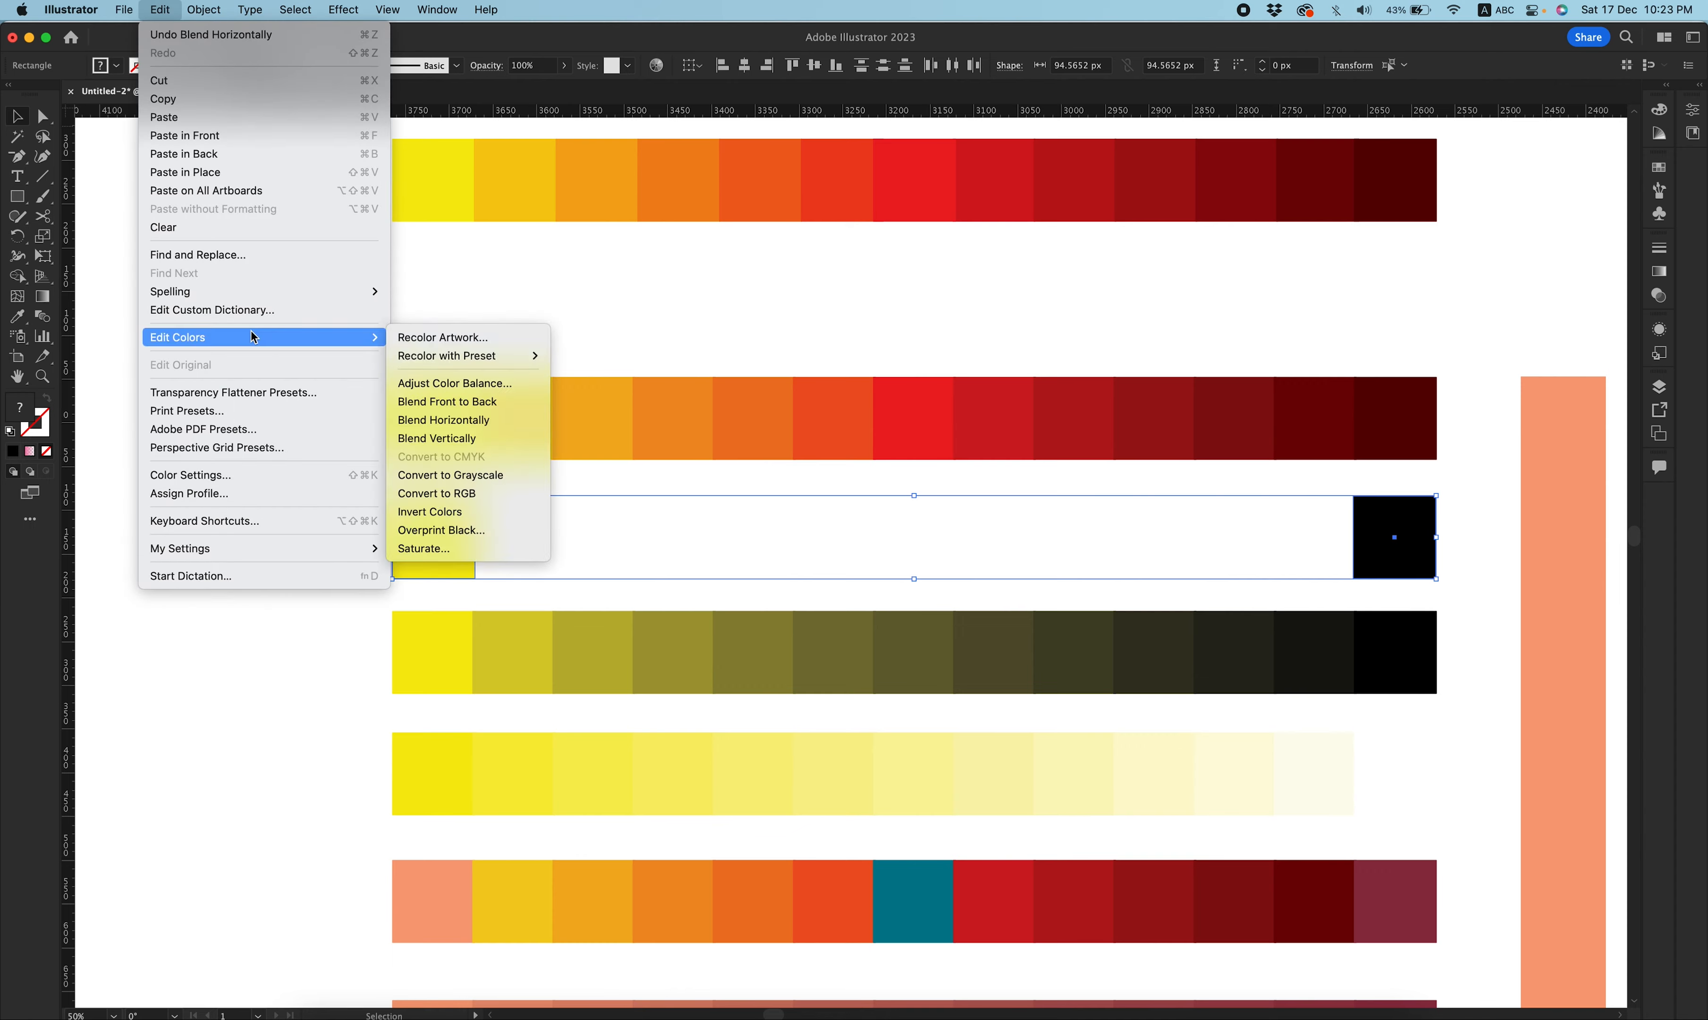
pyautogui.click(534, 421)
pyautogui.moveTo(797, 452); pyautogui.dragTo(847, 452)
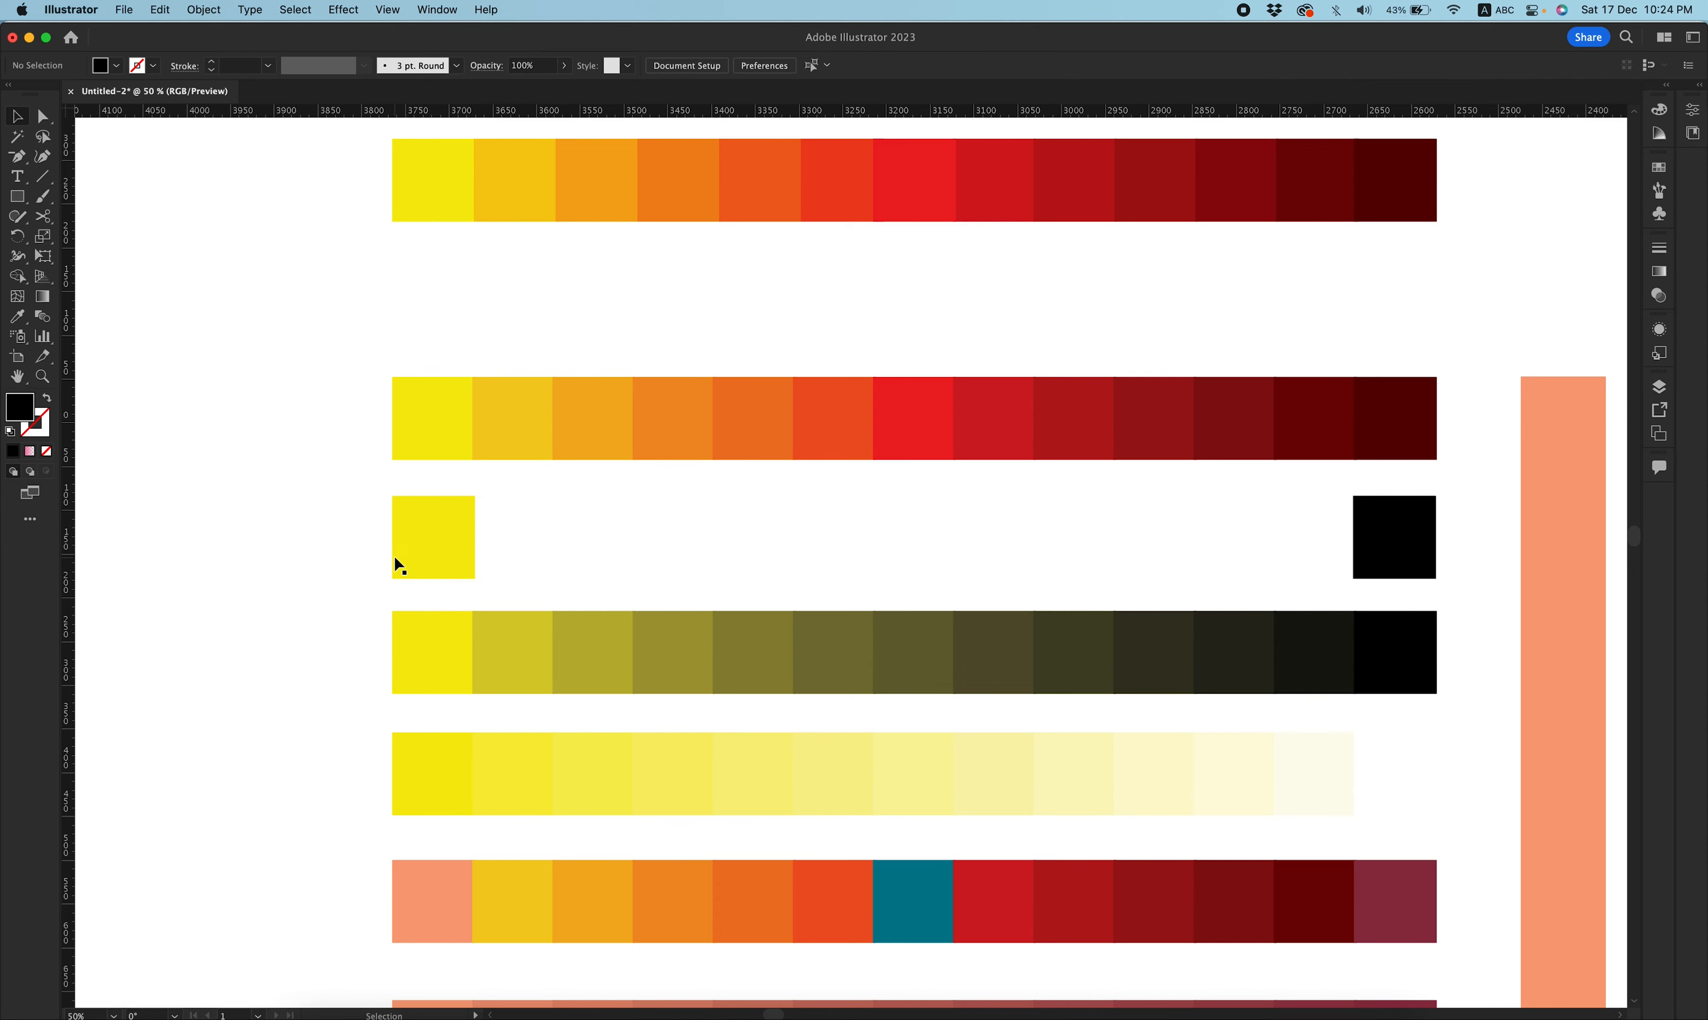
# Duplicate the yellow square repeatedly across toward the black square and shift the last copy right.
pyautogui.moveTo(434, 530); pyautogui.dragTo(525, 517)
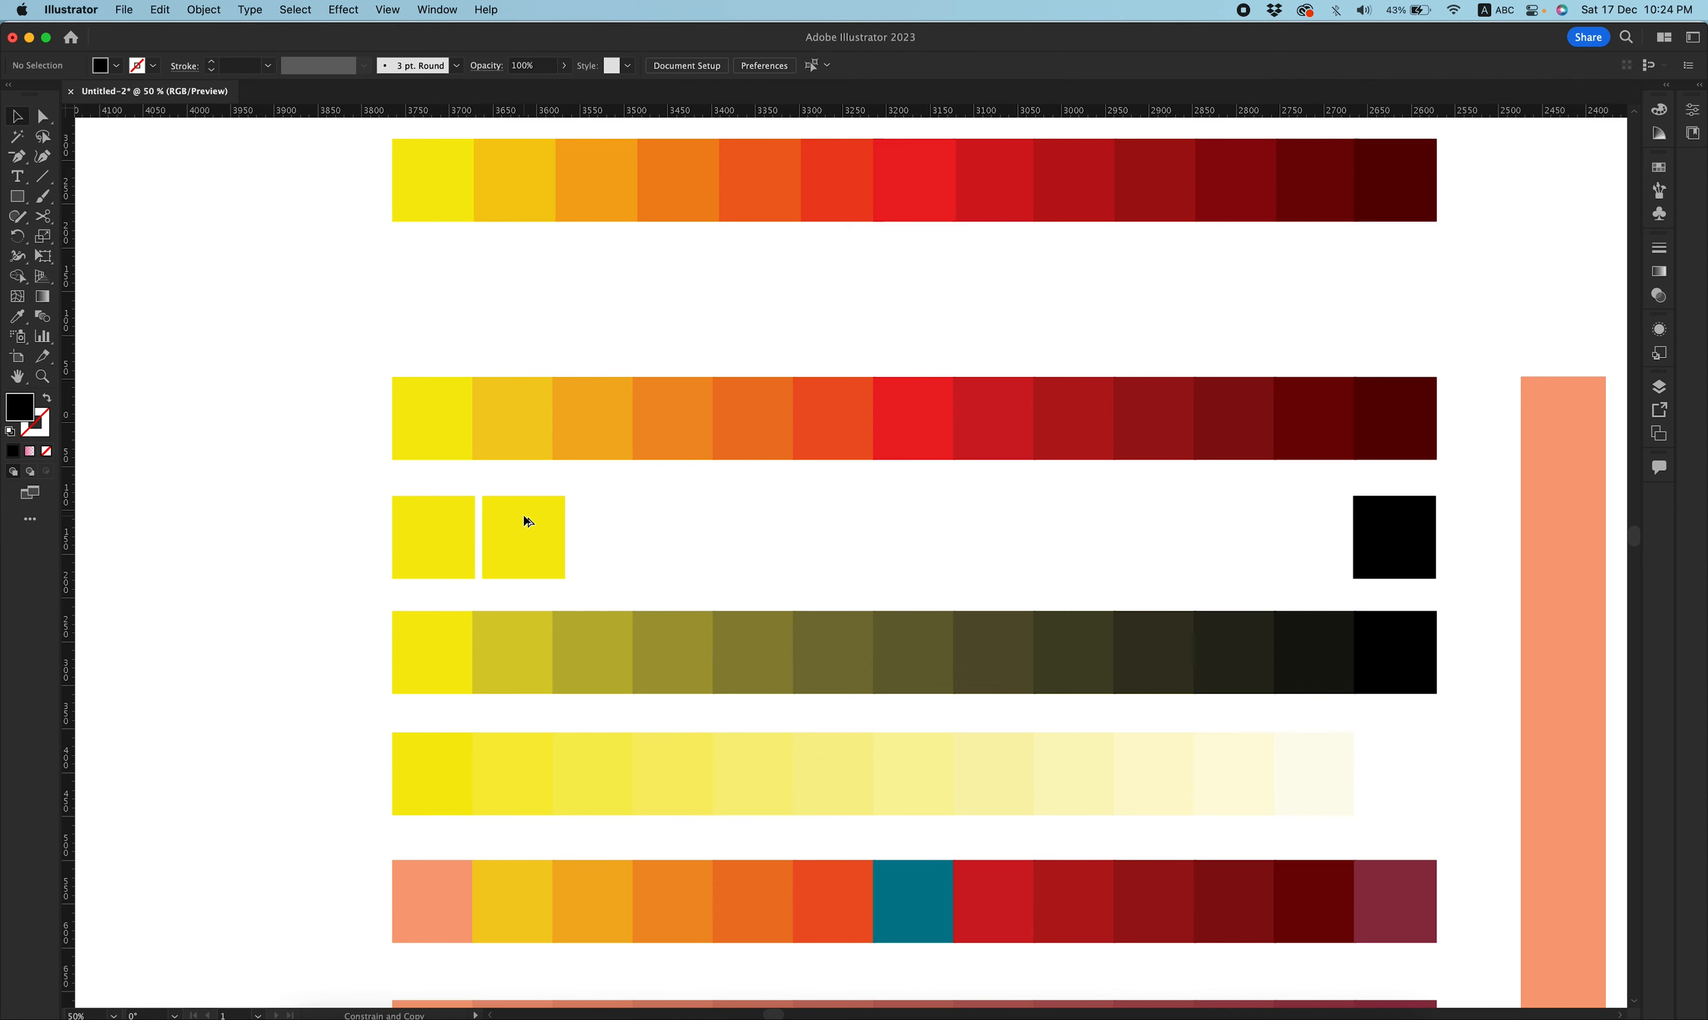
pyautogui.press('super+d')
pyautogui.press('super+d')
pyautogui.press('super+d')
pyautogui.press('super+d')
pyautogui.press('super+d')
pyautogui.press('super+d')
pyautogui.press('super+d')
pyautogui.press('super+d')
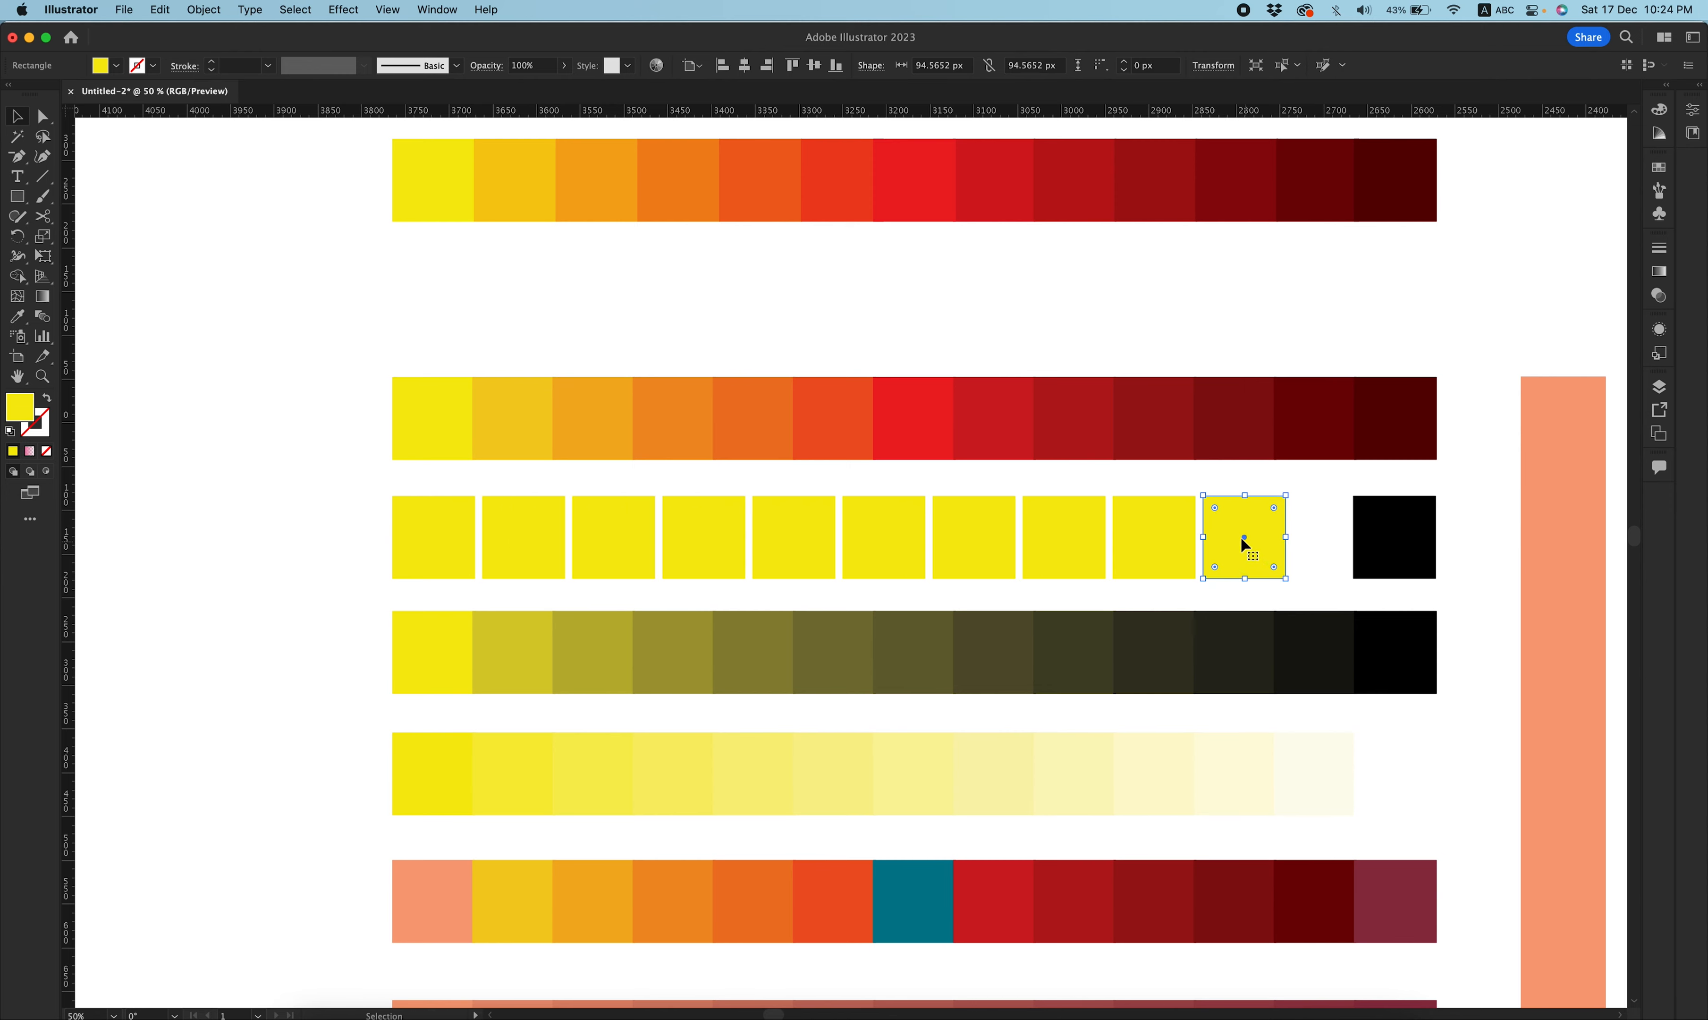
pyautogui.moveTo(1241, 539); pyautogui.dragTo(1294, 540)
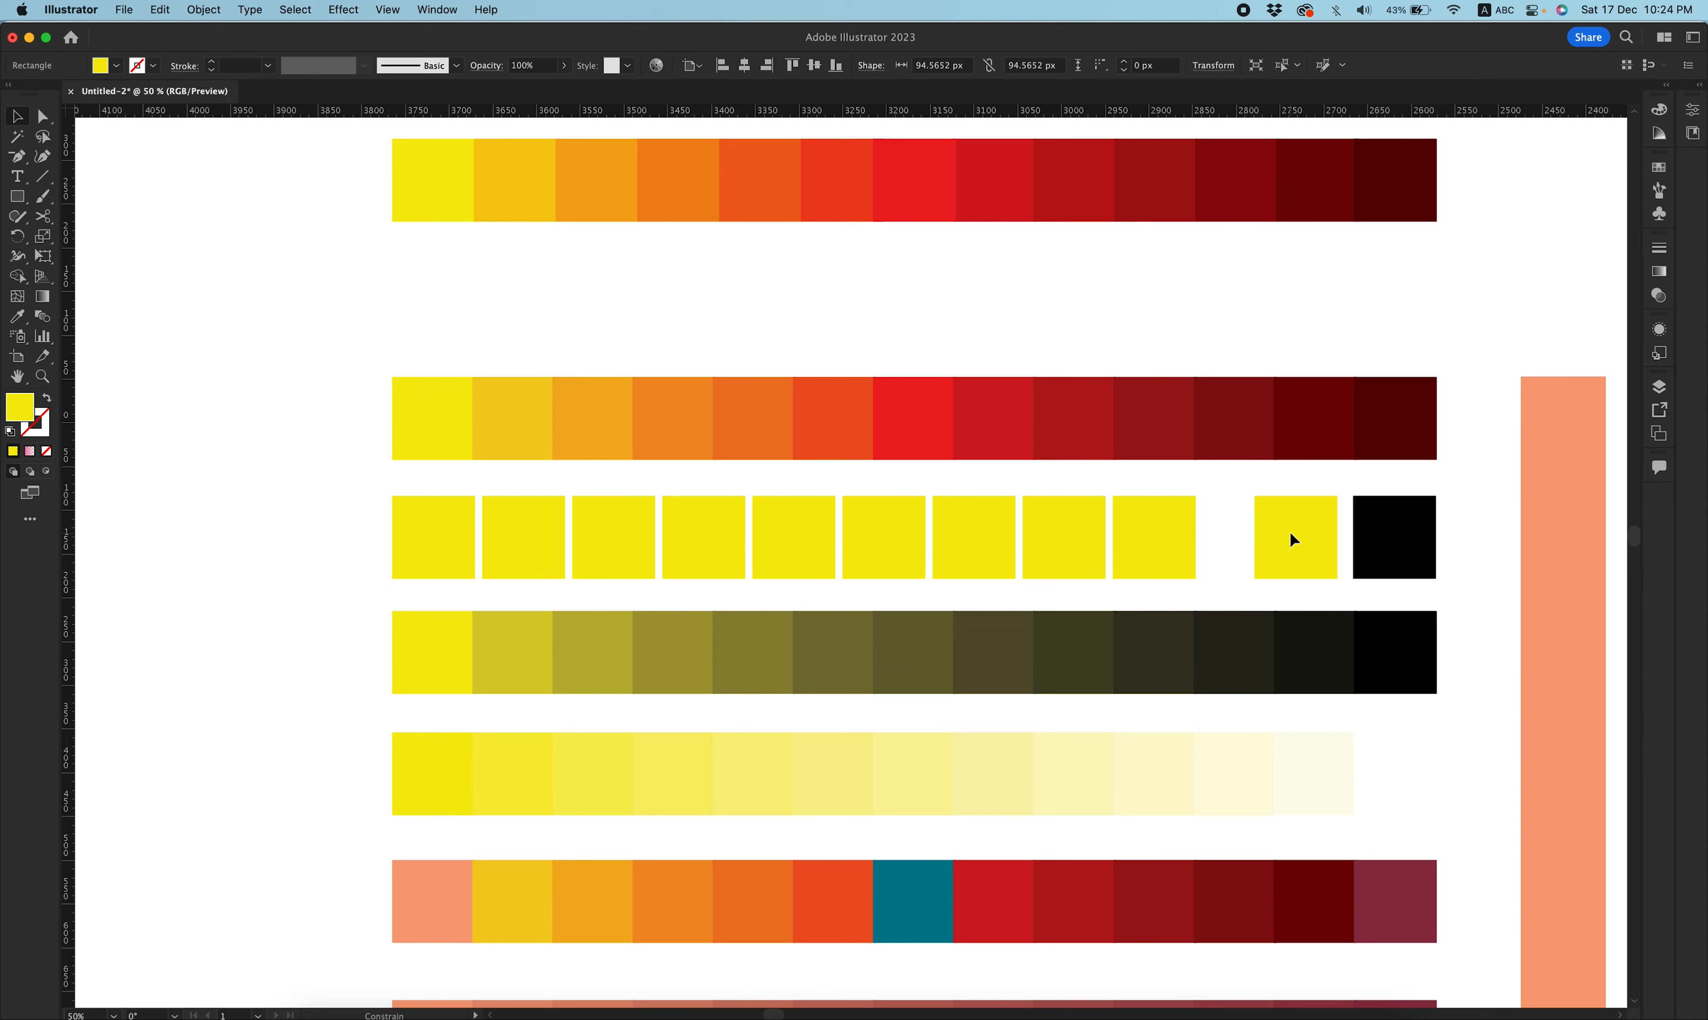
# Distribute the yellow copies evenly between the first yellow square and the black square.
pyautogui.moveTo(522, 537); pyautogui.dragTo(1303, 553)
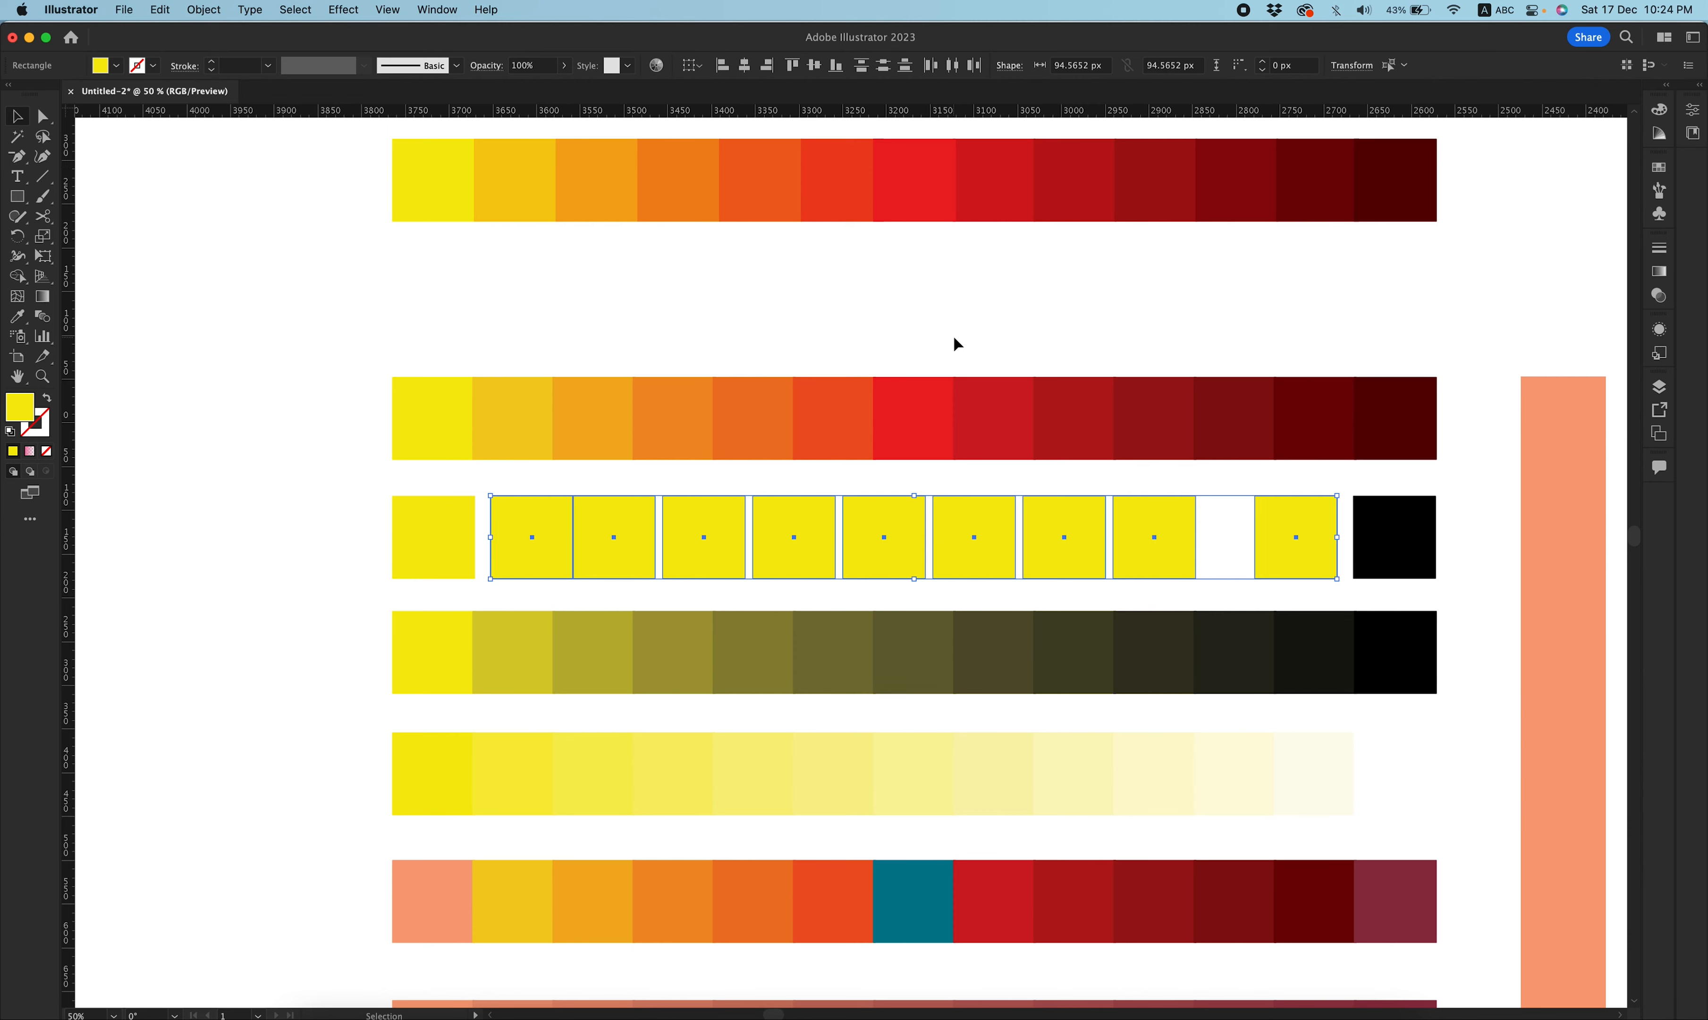
pyautogui.click(953, 65)
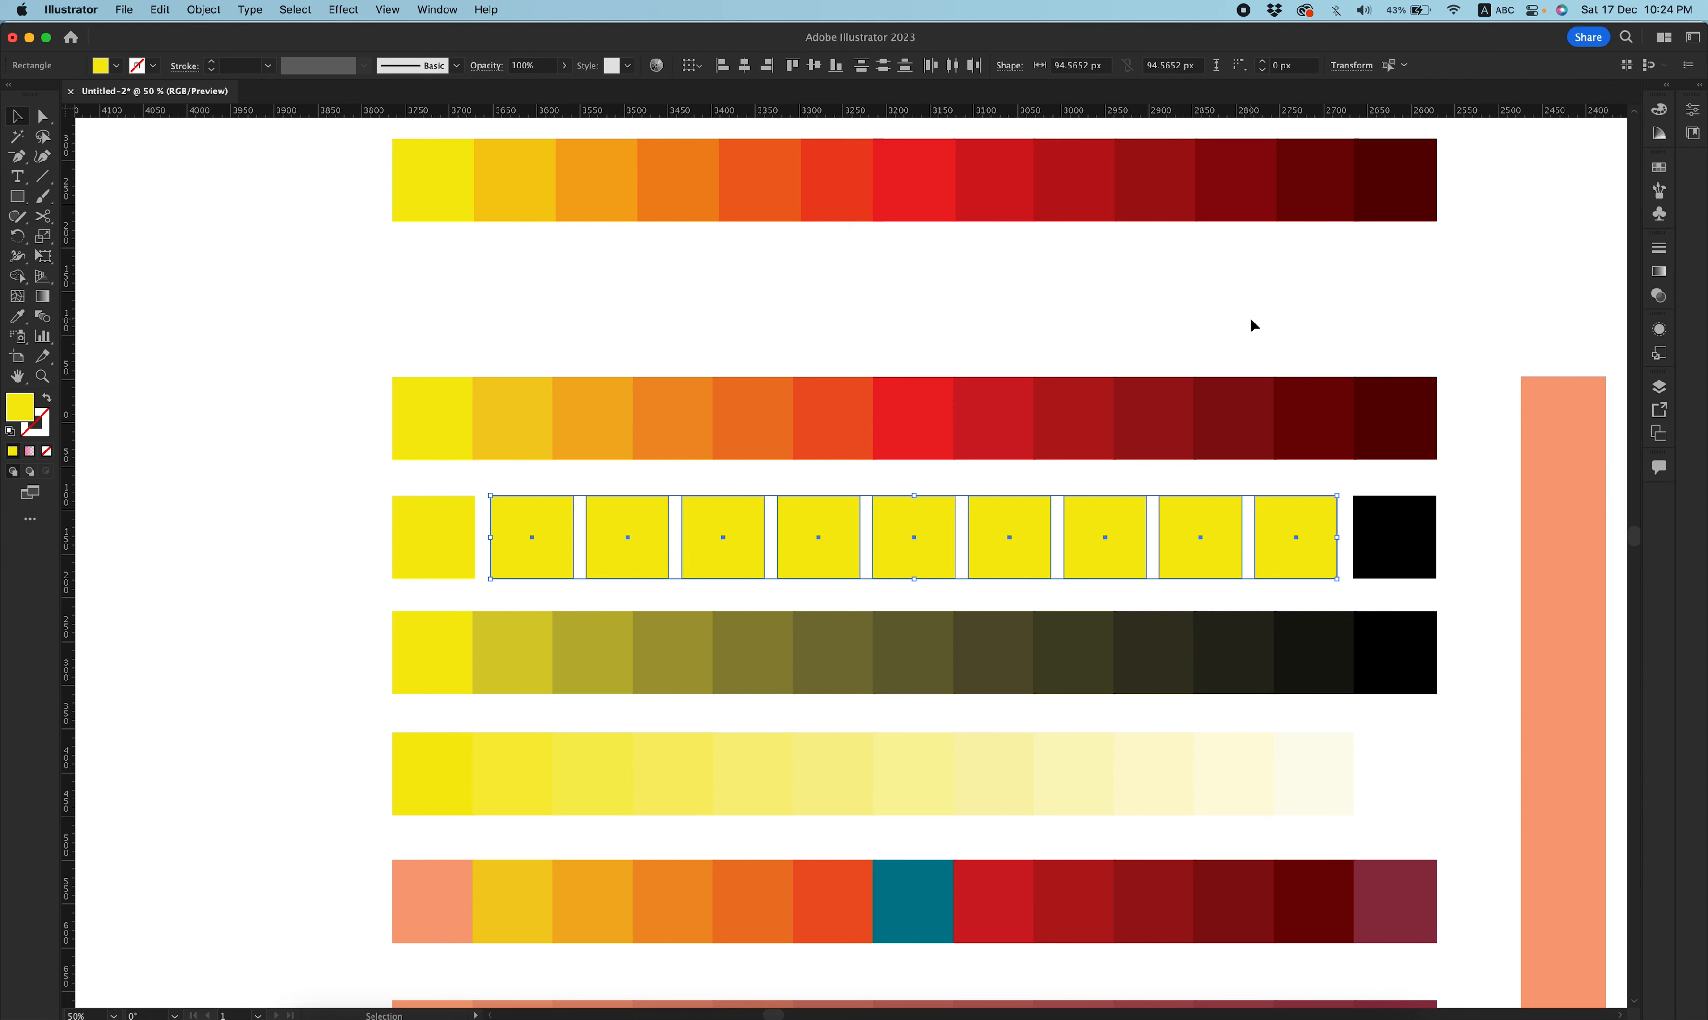
pyautogui.click(1192, 297)
# Blend the whole yellow-to-black row of squares horizontally.
pyautogui.moveTo(271, 525); pyautogui.dragTo(1452, 521)
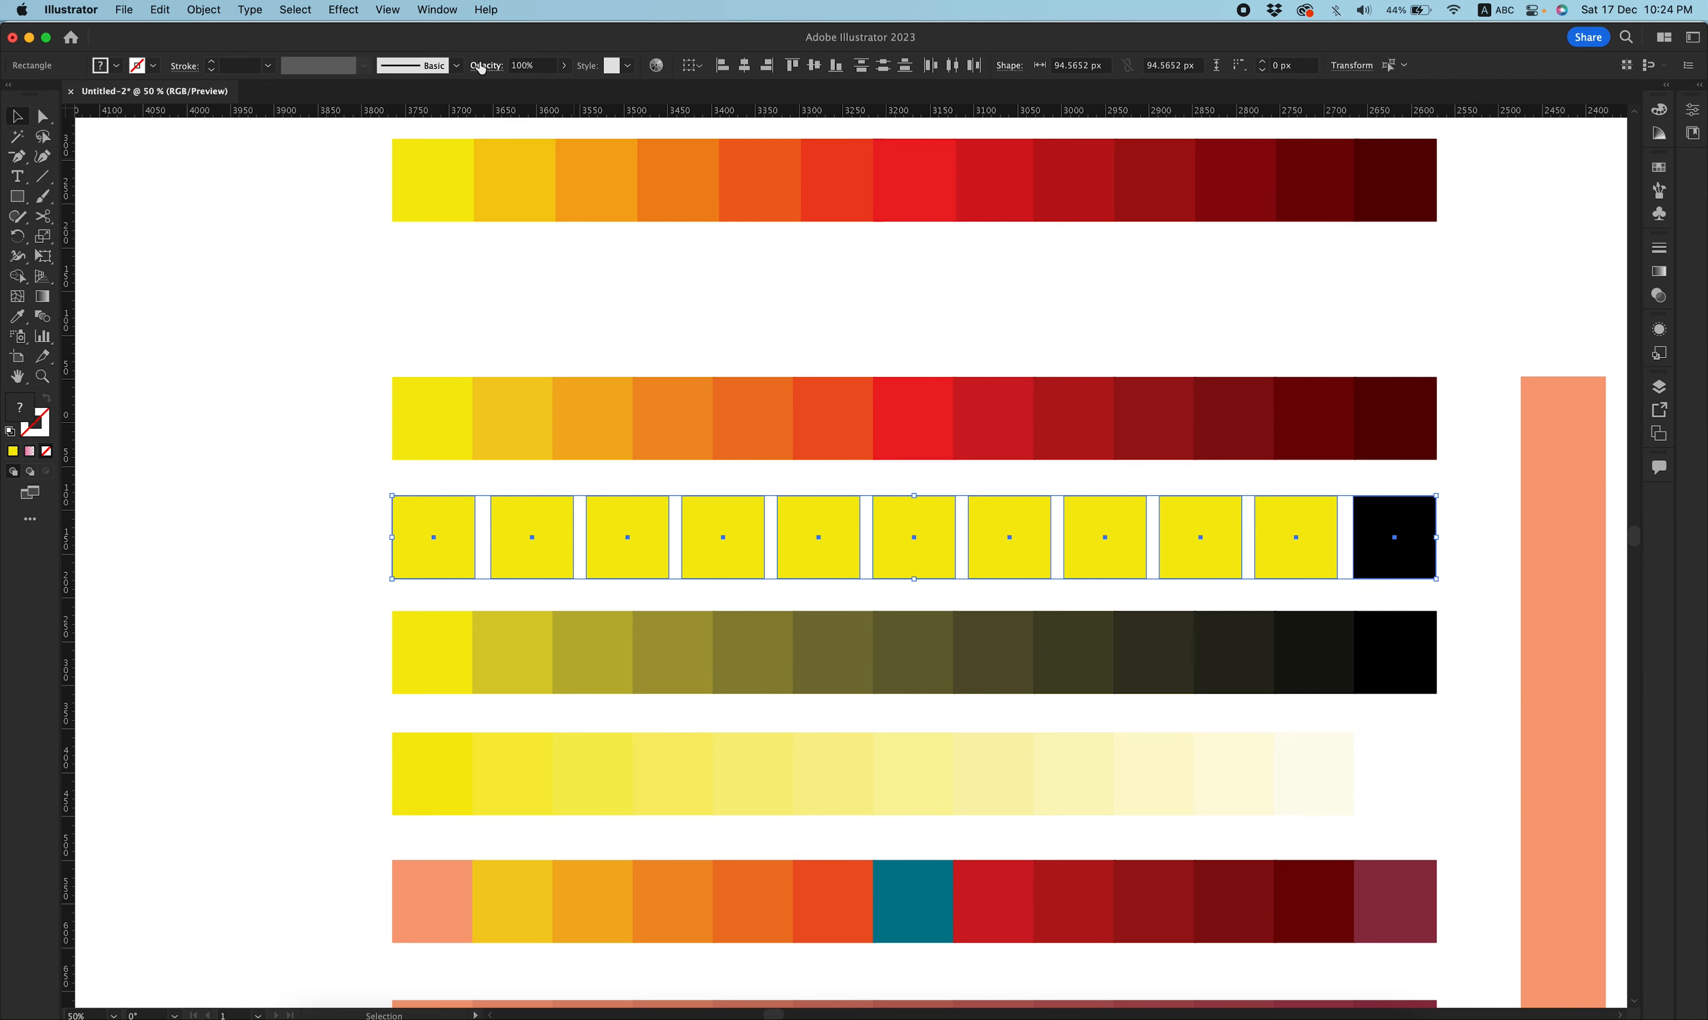
pyautogui.click(160, 10)
pyautogui.moveTo(347, 336)
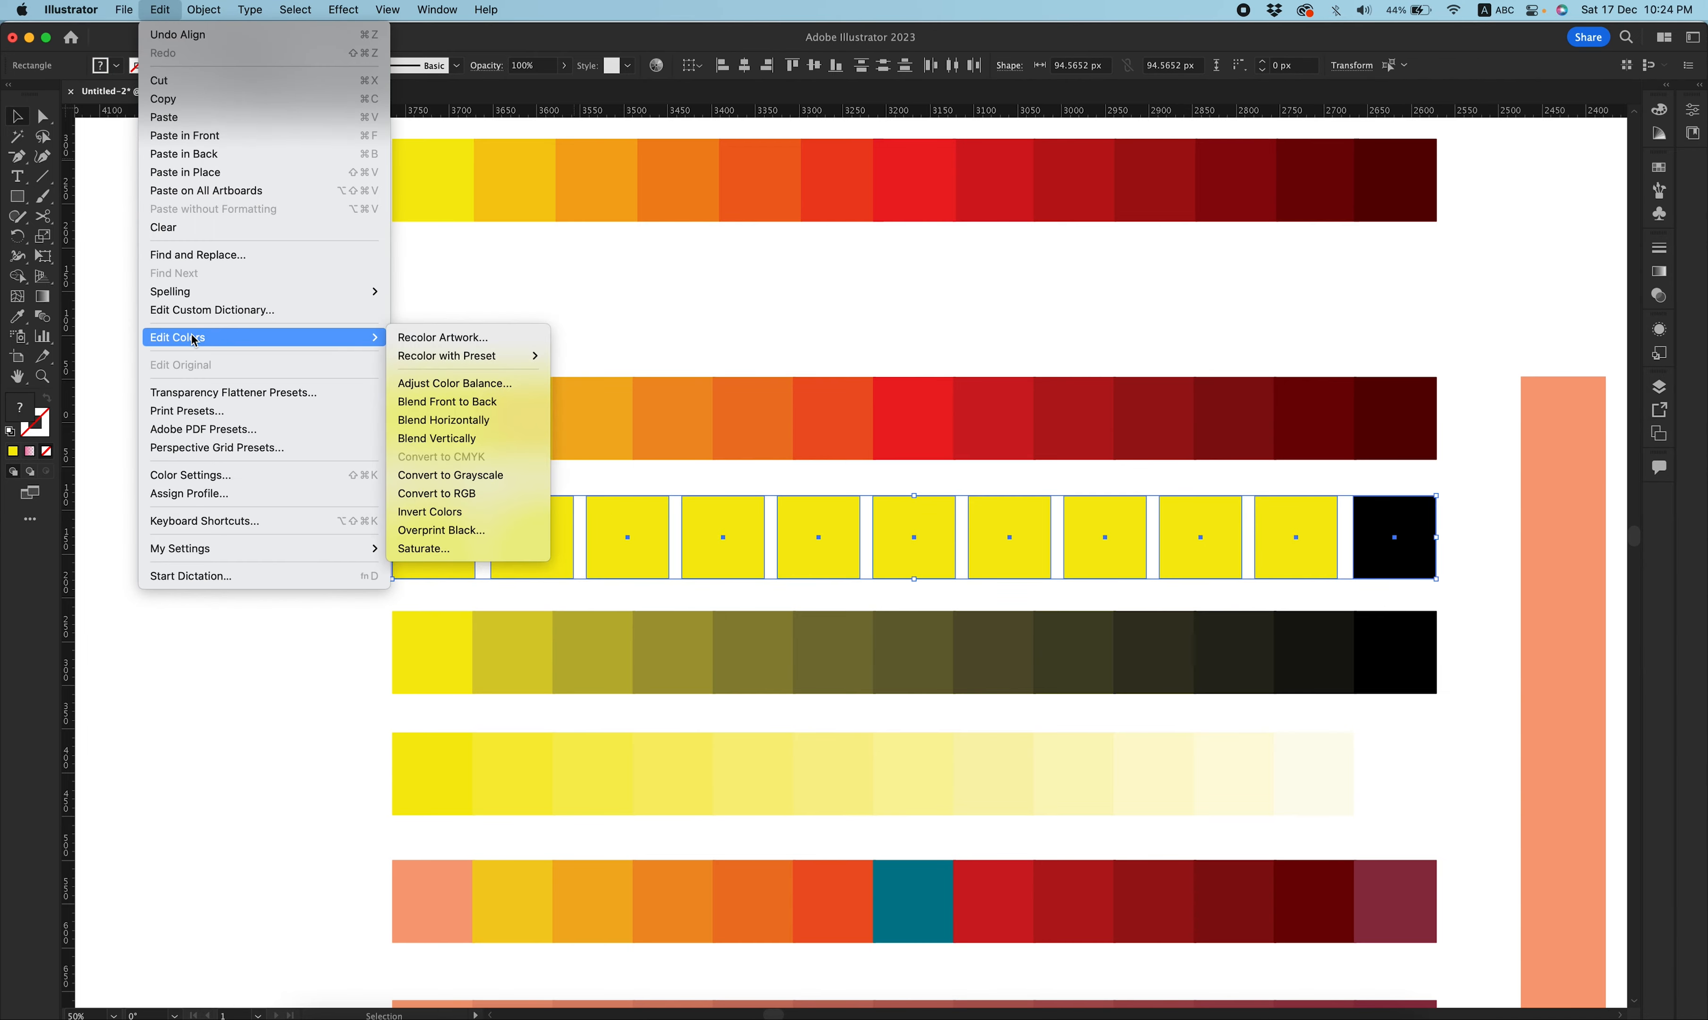
pyautogui.click(538, 421)
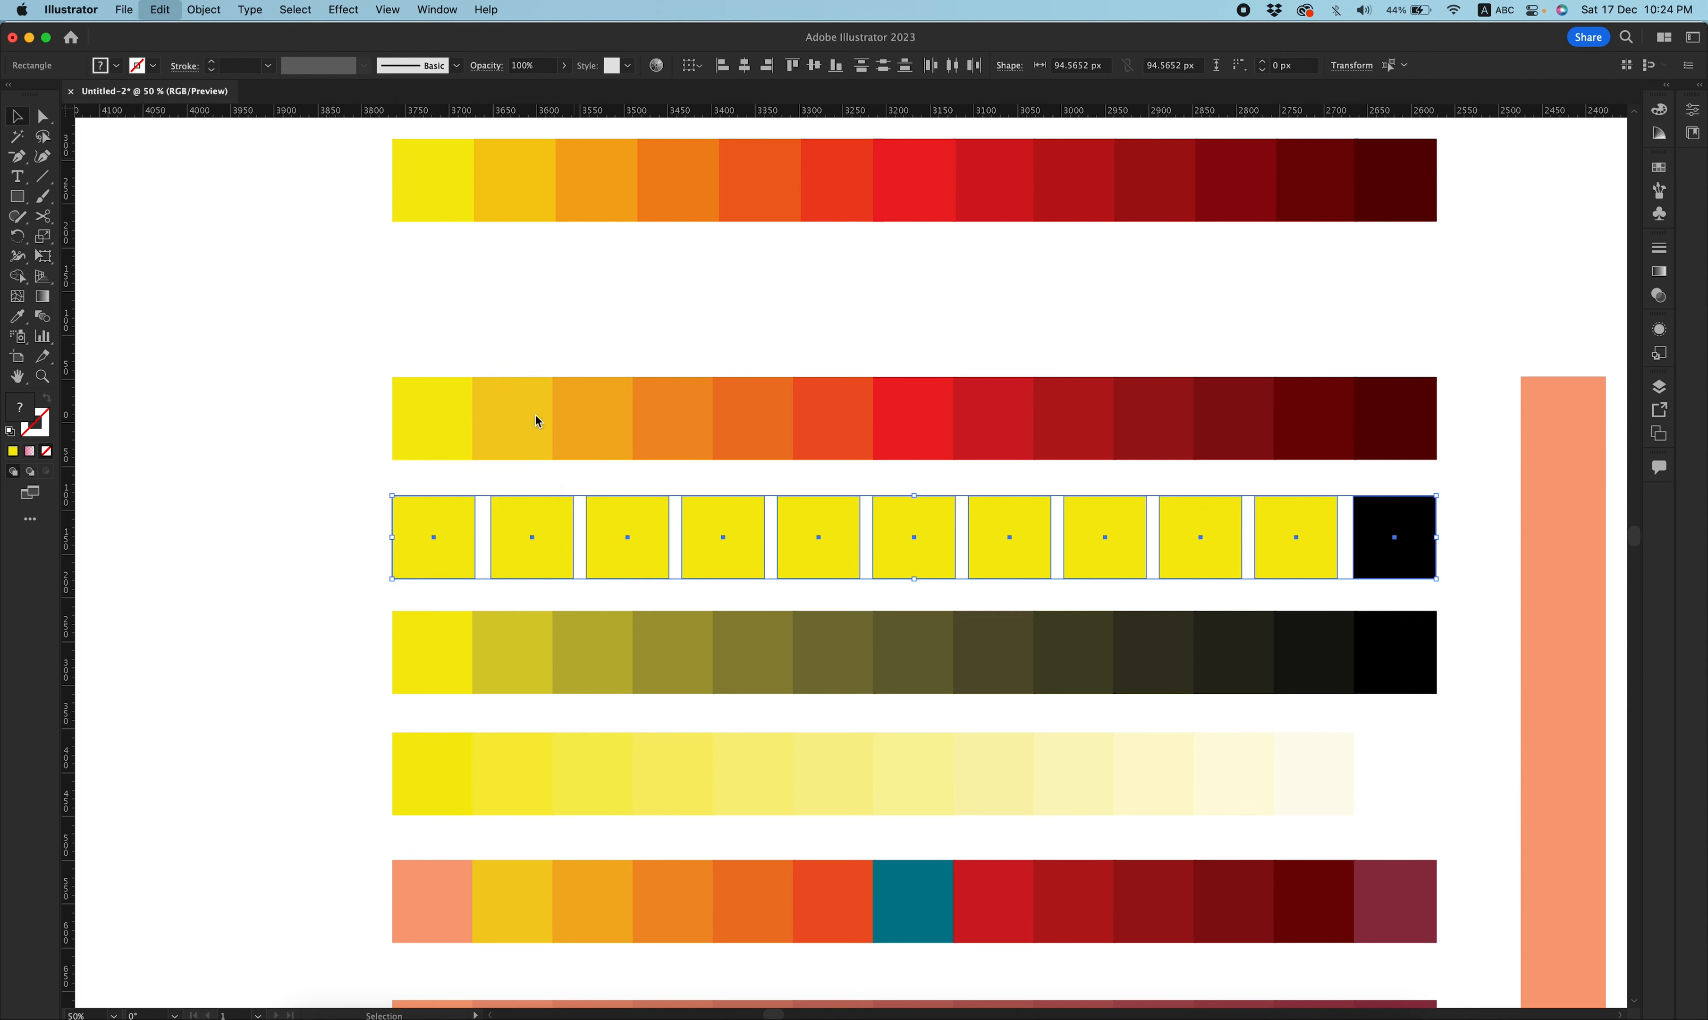
pyautogui.click(775, 314)
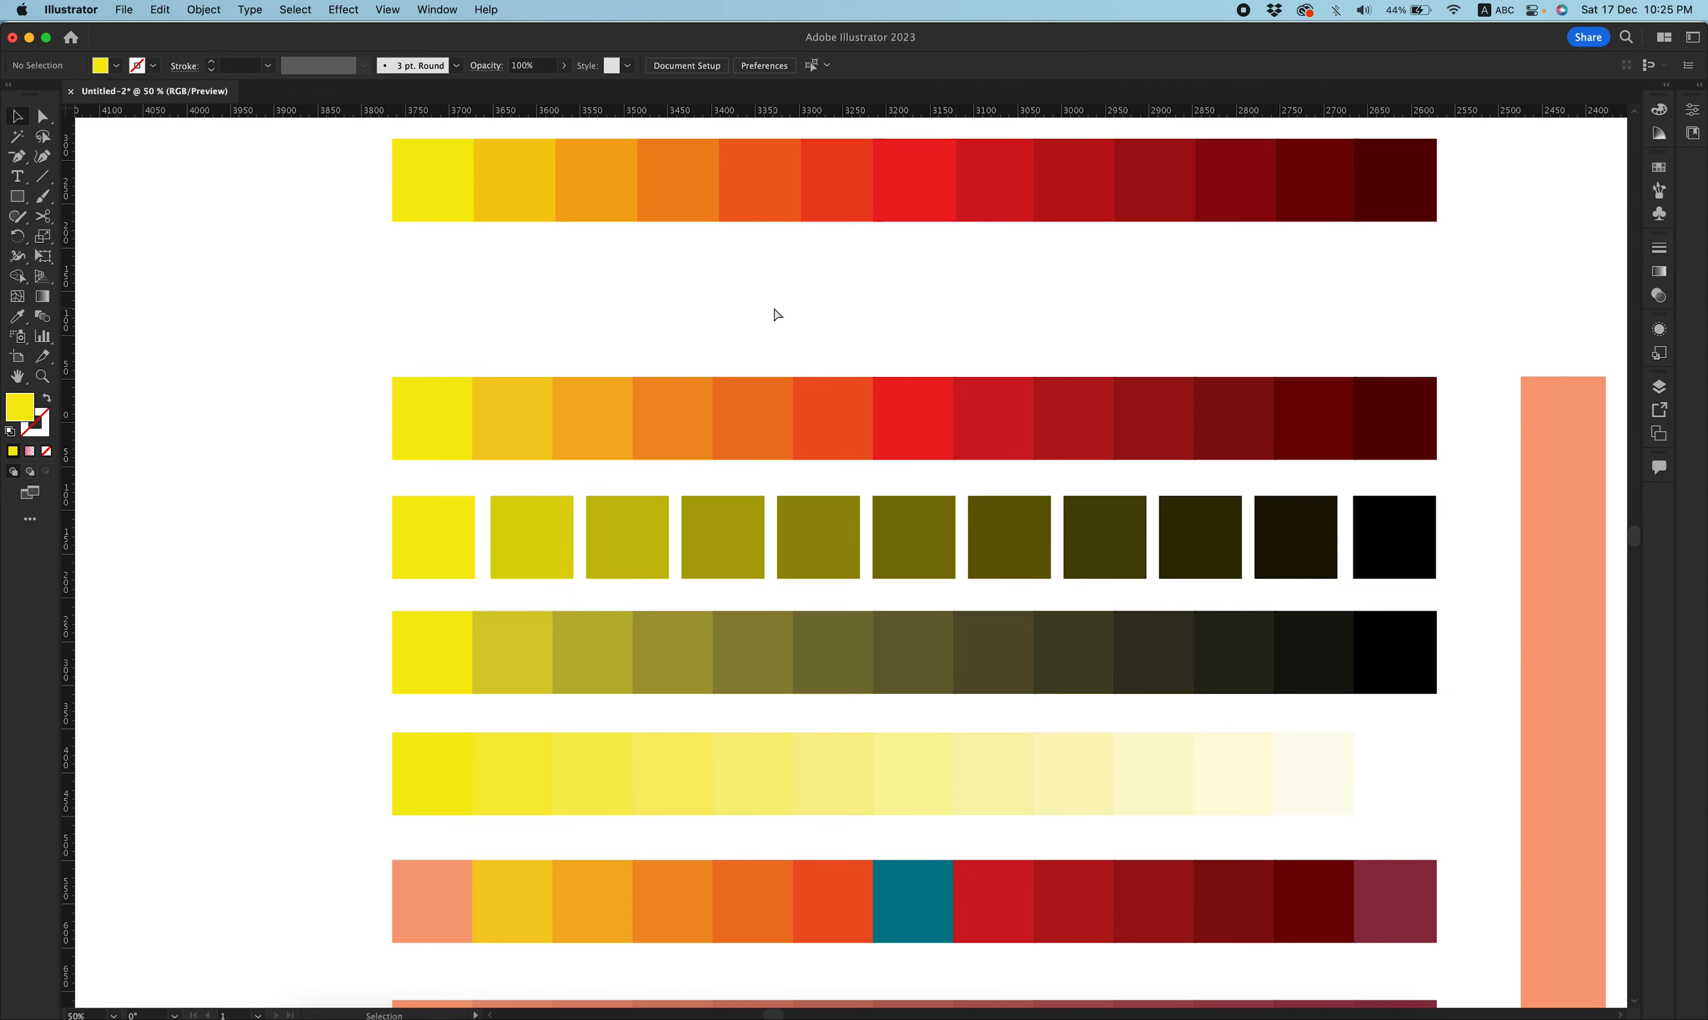
# Copy the teal square and a black square down to an empty area below the swatch rows, spaced apart.
pyautogui.press('super+minus')
pyautogui.moveTo(761, 729); pyautogui.dragTo(763, 450)
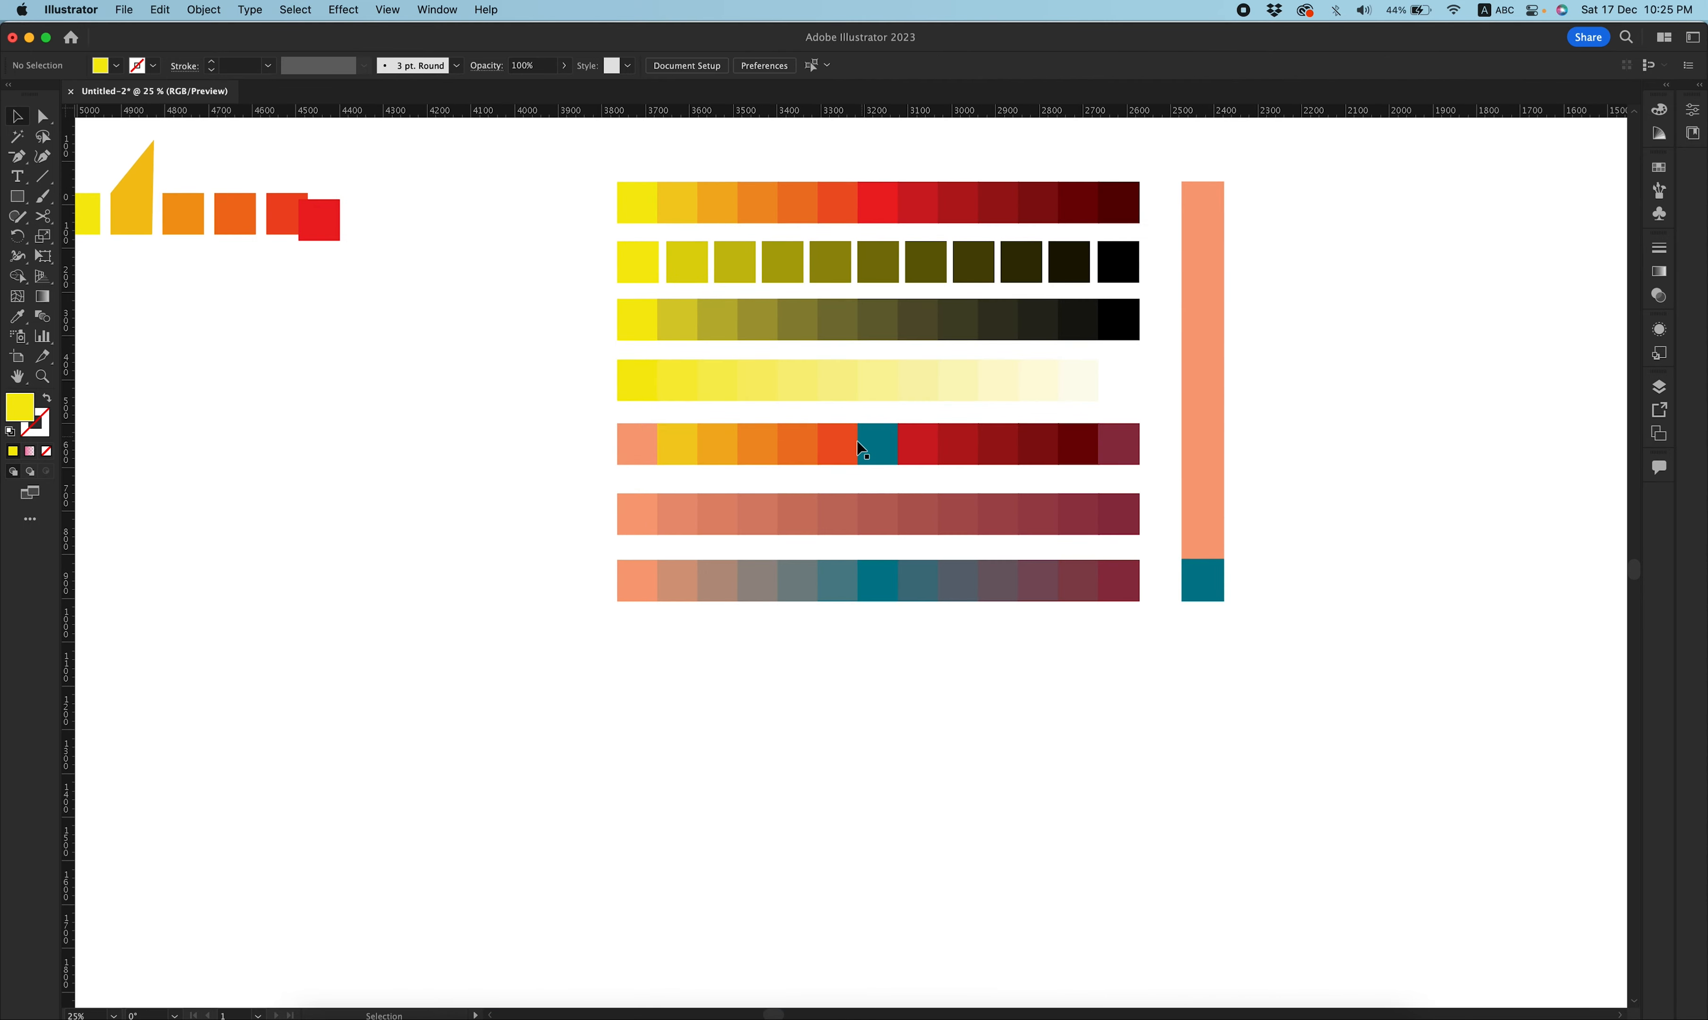
pyautogui.click(875, 445)
pyautogui.moveTo(882, 449); pyautogui.dragTo(642, 682)
pyautogui.moveTo(1140, 267); pyautogui.dragTo(1138, 692)
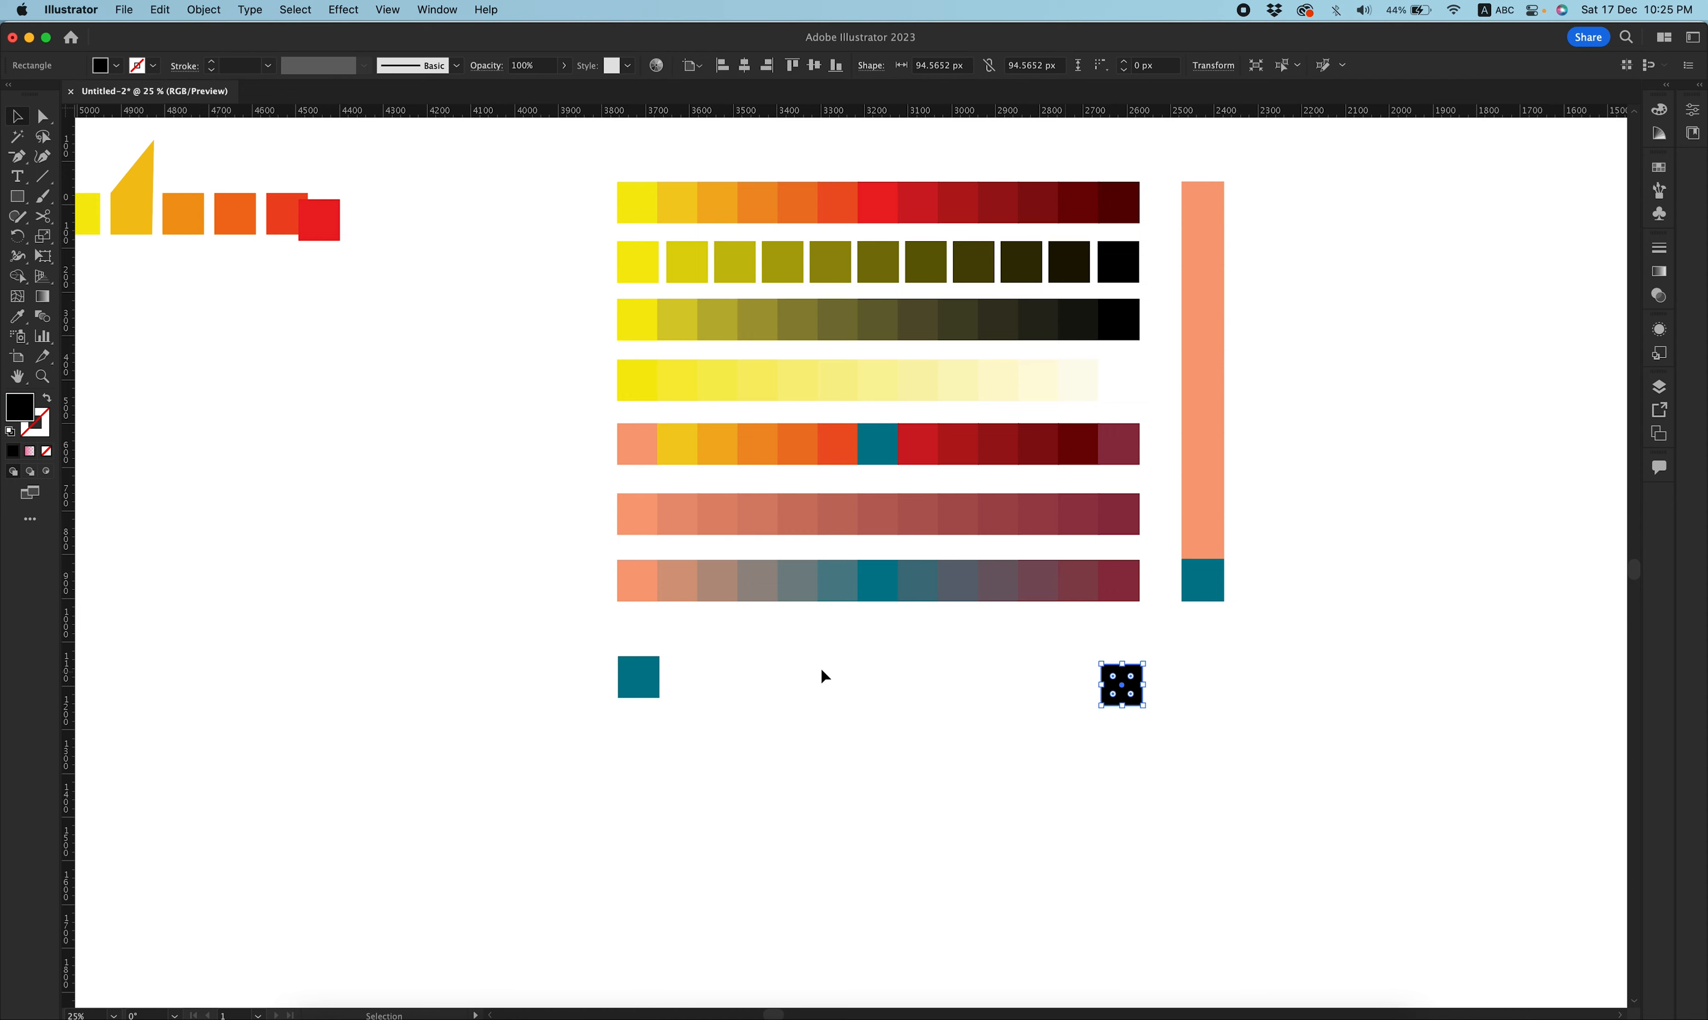
# Duplicate the teal square repeatedly across toward the black square.
pyautogui.moveTo(645, 689); pyautogui.dragTo(690, 691)
pyautogui.press('super+d')
pyautogui.press('super+d')
pyautogui.press('super+d')
pyautogui.press('super+d')
pyautogui.press('super+d')
pyautogui.press('super+d')
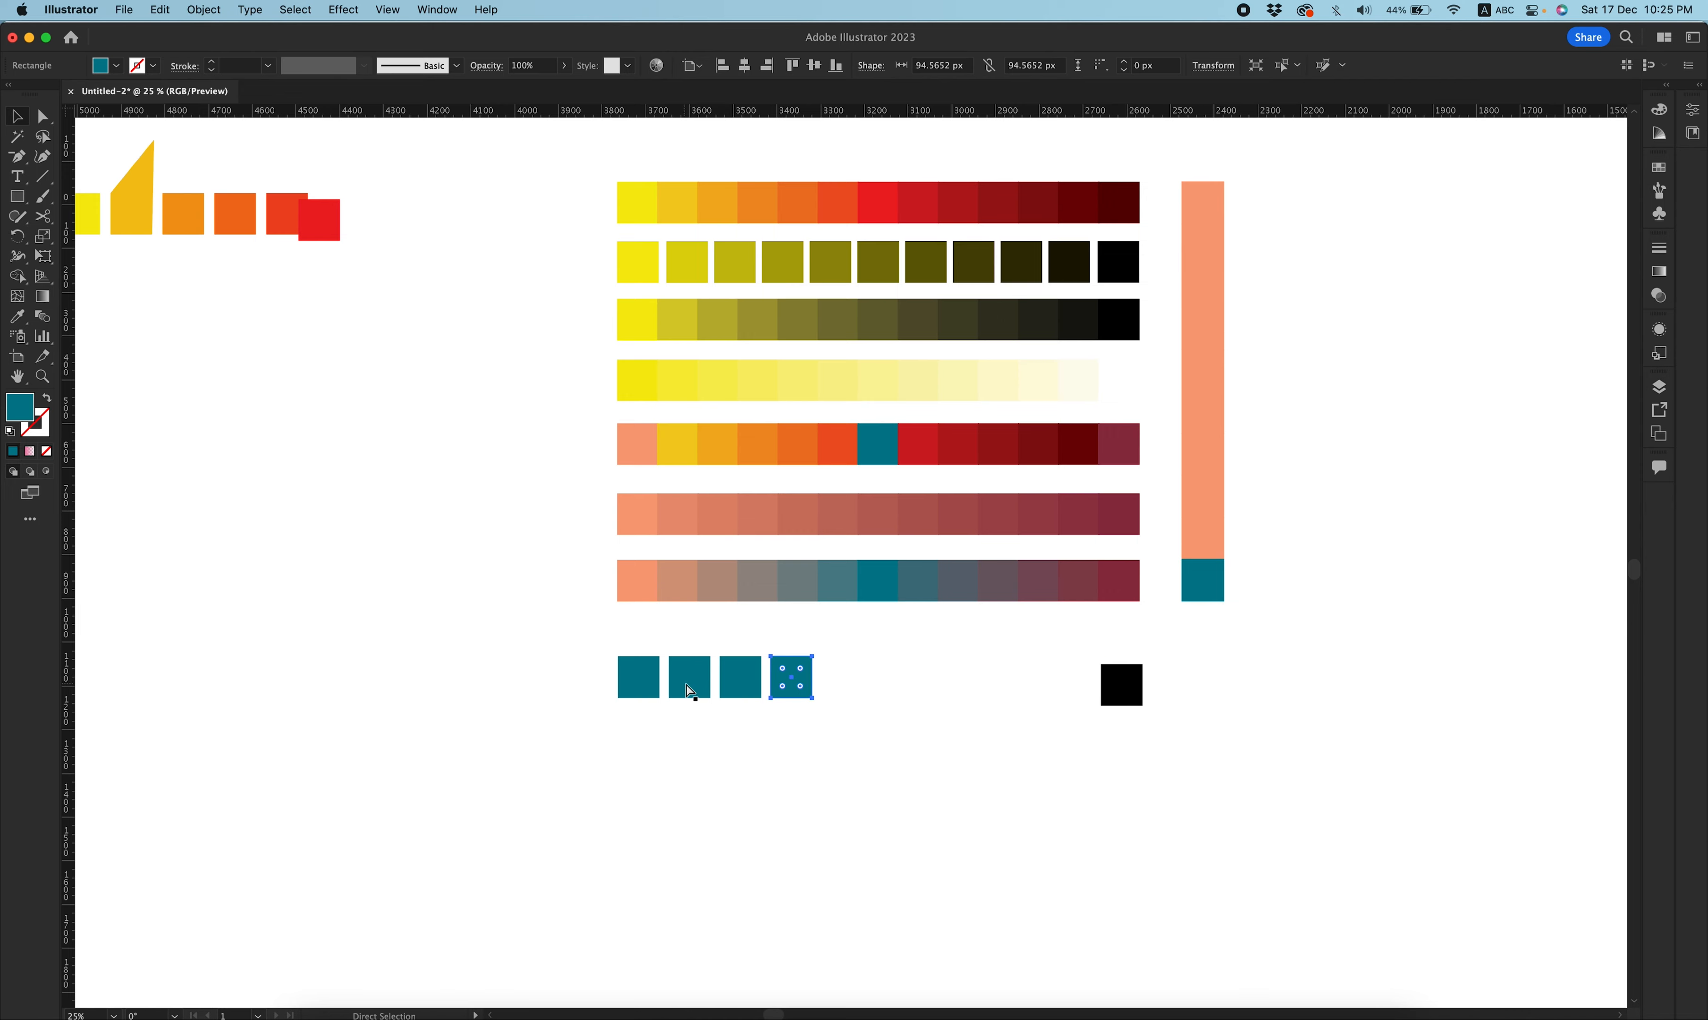
# Blend the teal-to-black row of squares horizontally.
pyautogui.moveTo(1239, 664); pyautogui.dragTo(430, 800)
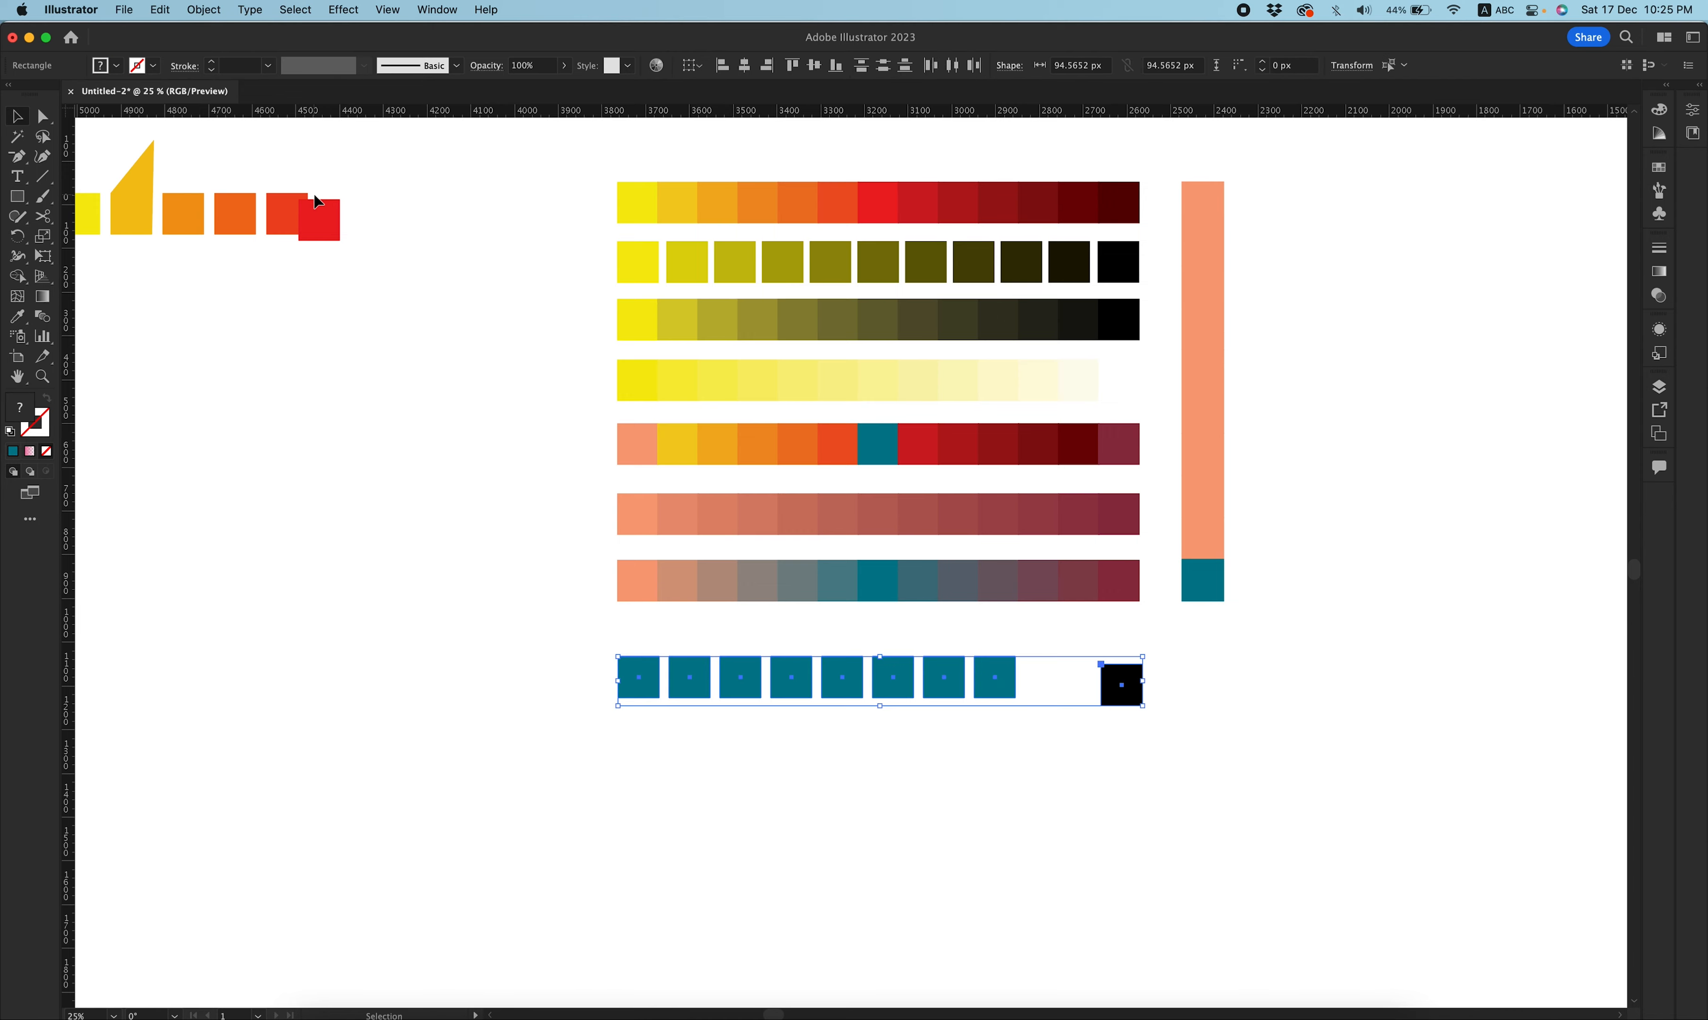
pyautogui.click(161, 10)
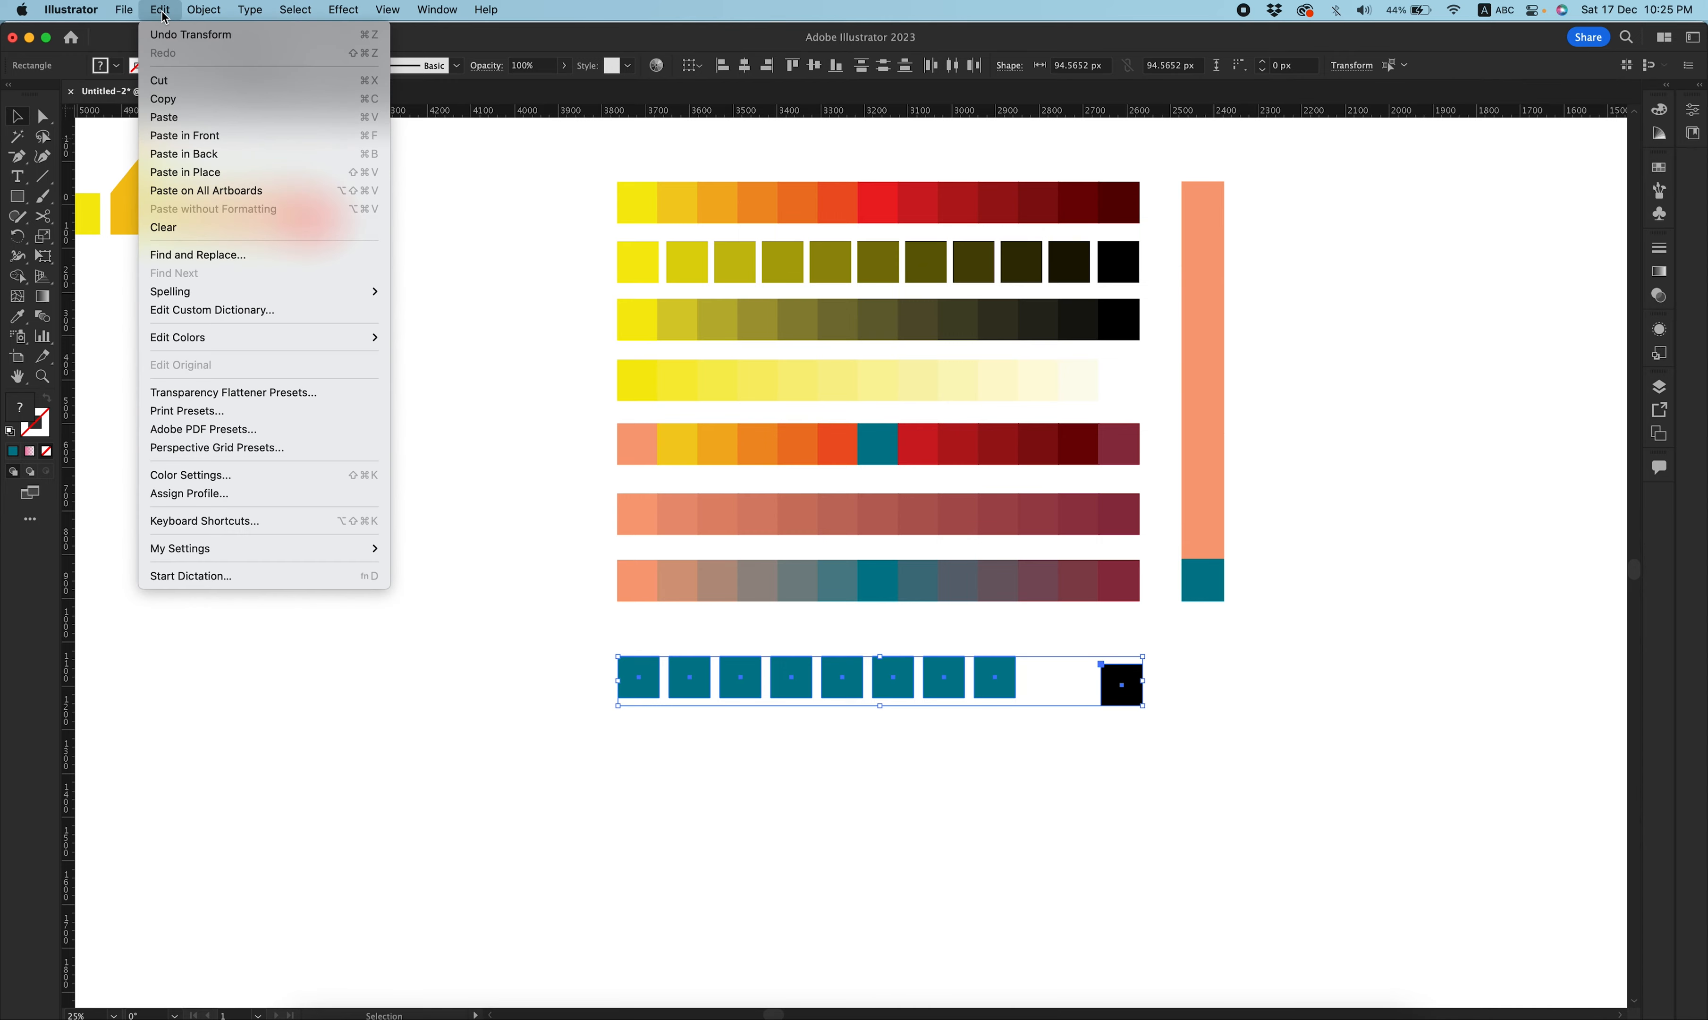
pyautogui.moveTo(267, 337)
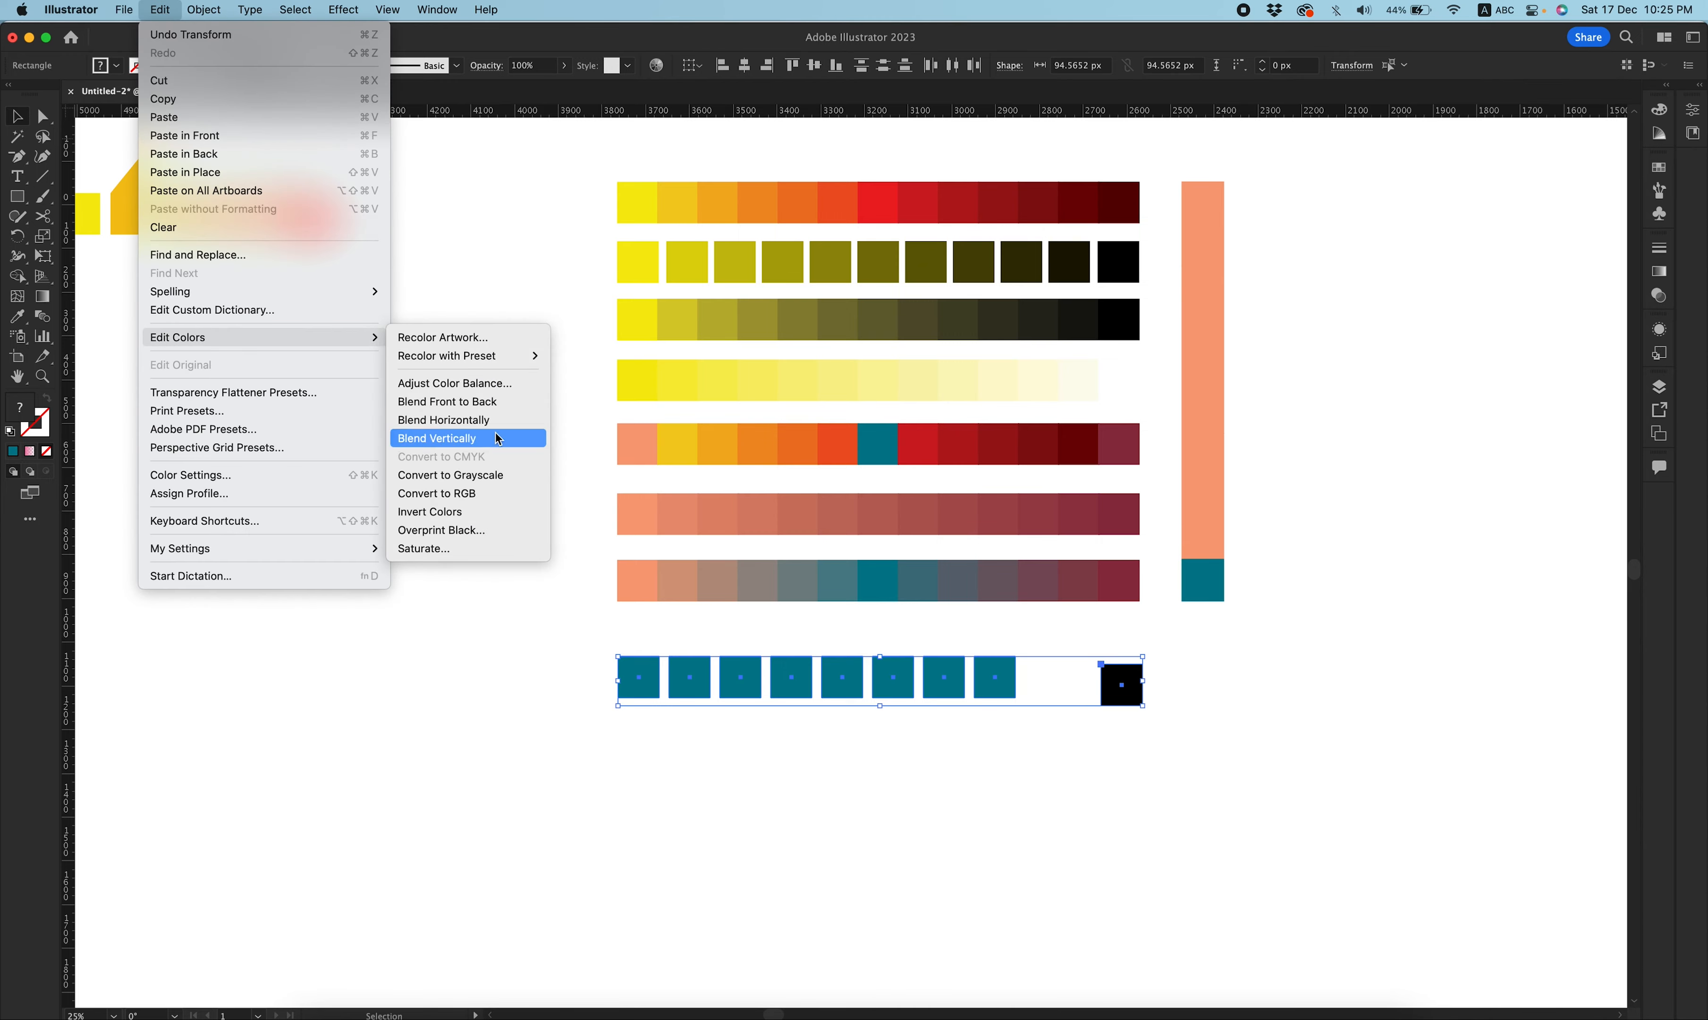
pyautogui.click(501, 420)
pyautogui.click(539, 673)
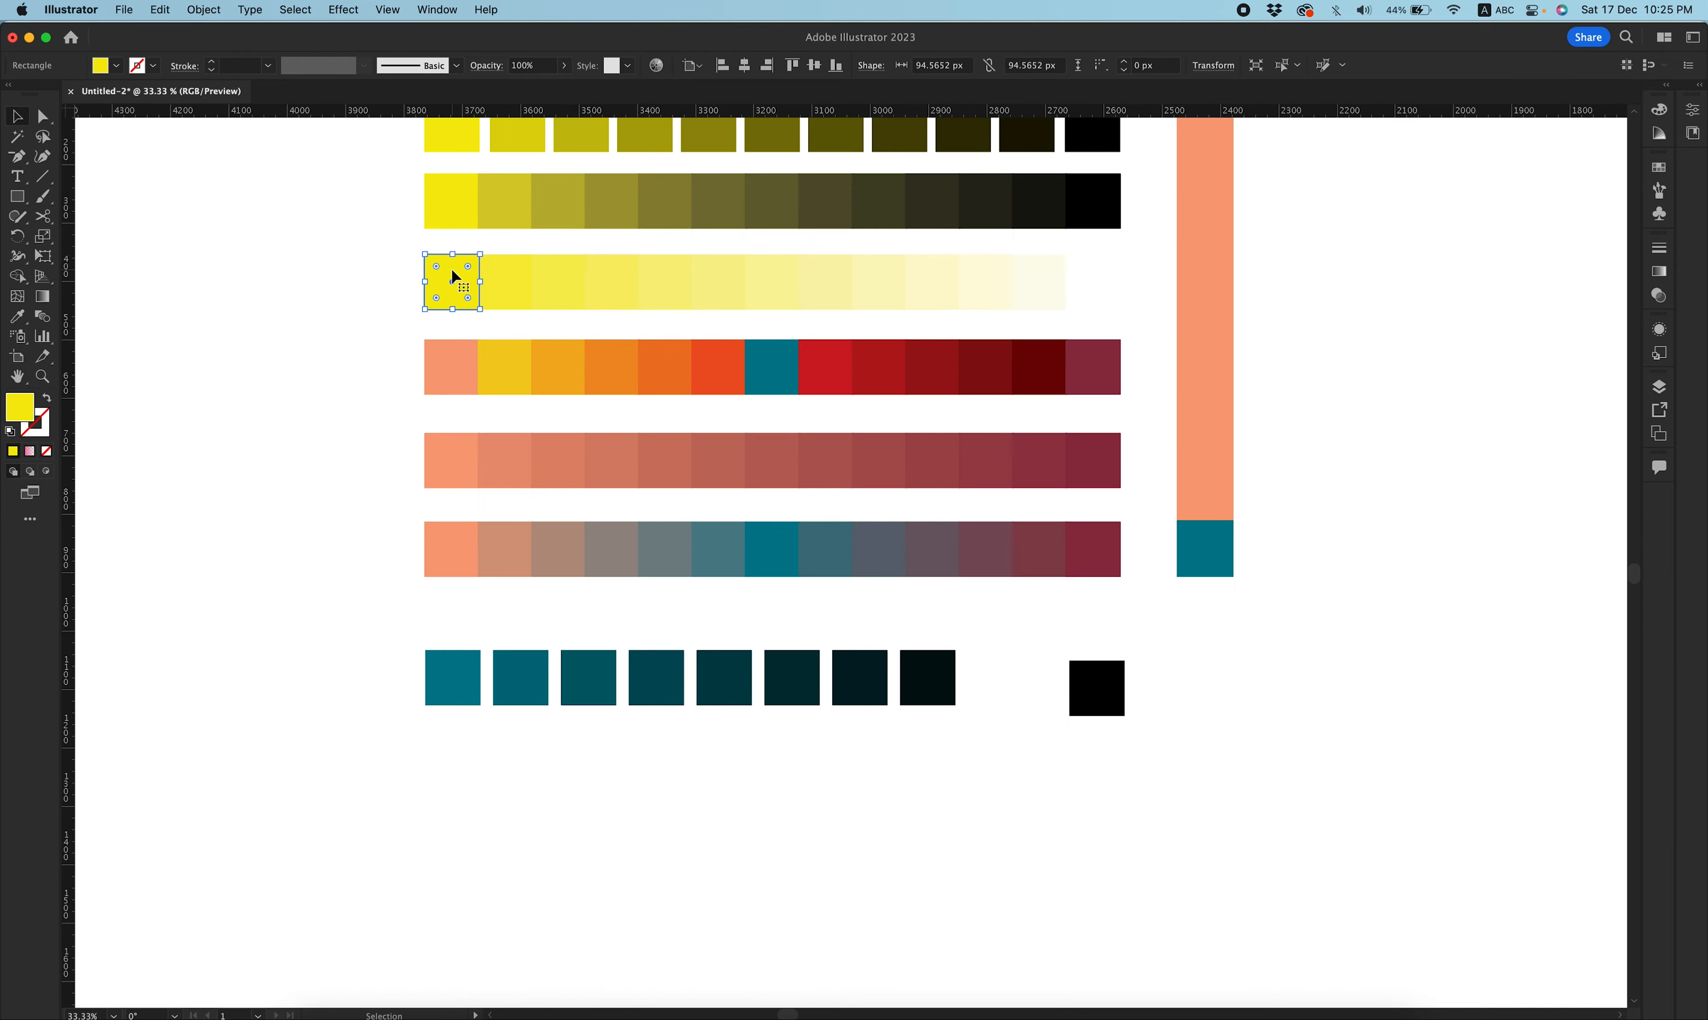
# Place two copies of the yellow square in a new row below and fill the right copy with white.
pyautogui.moveTo(453, 273); pyautogui.dragTo(447, 801)
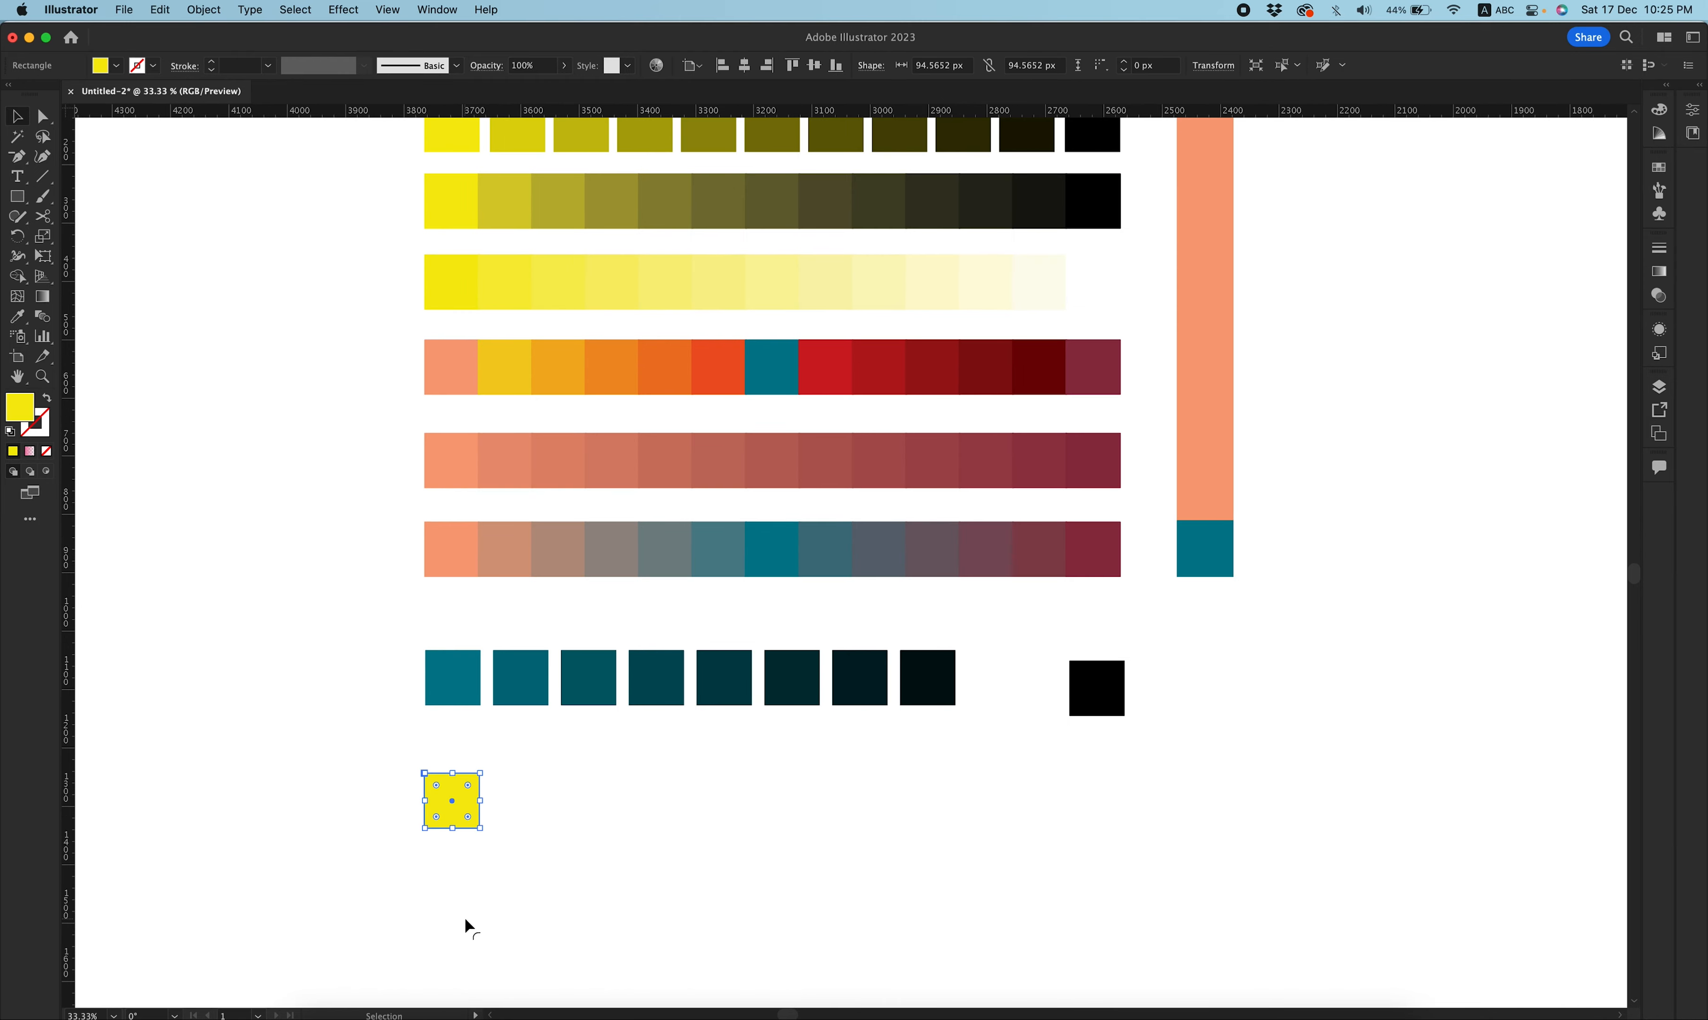
pyautogui.moveTo(446, 793); pyautogui.dragTo(1098, 800)
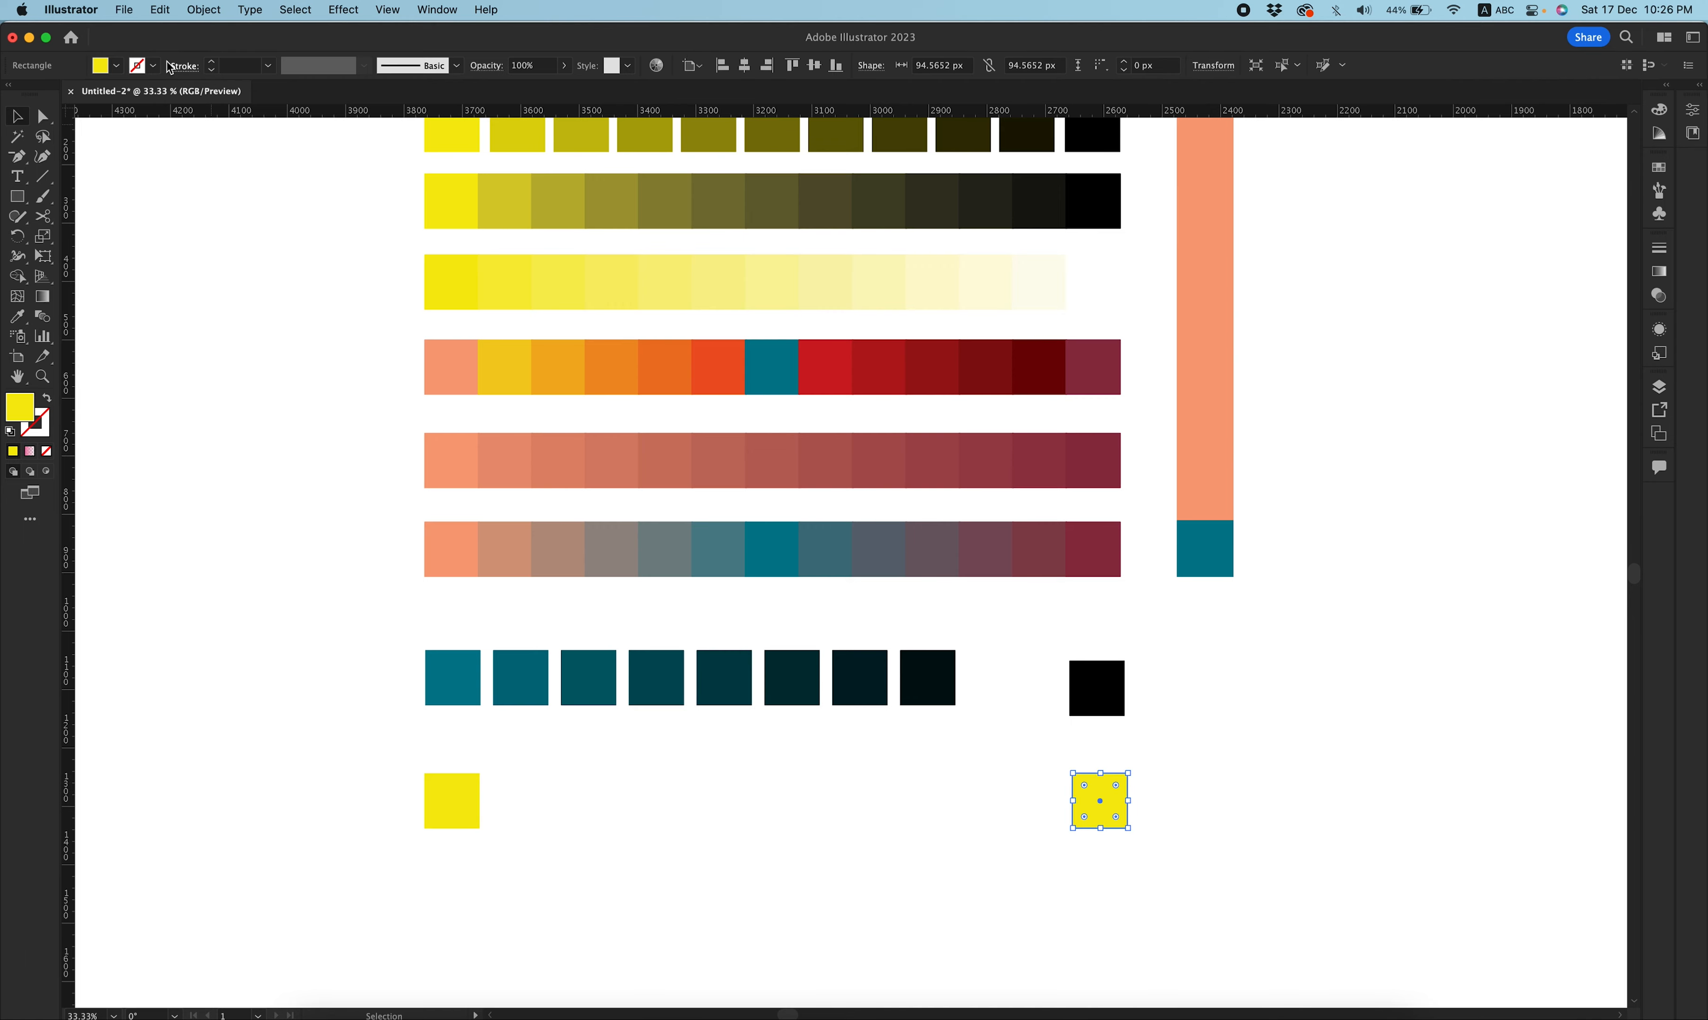
pyautogui.click(118, 65)
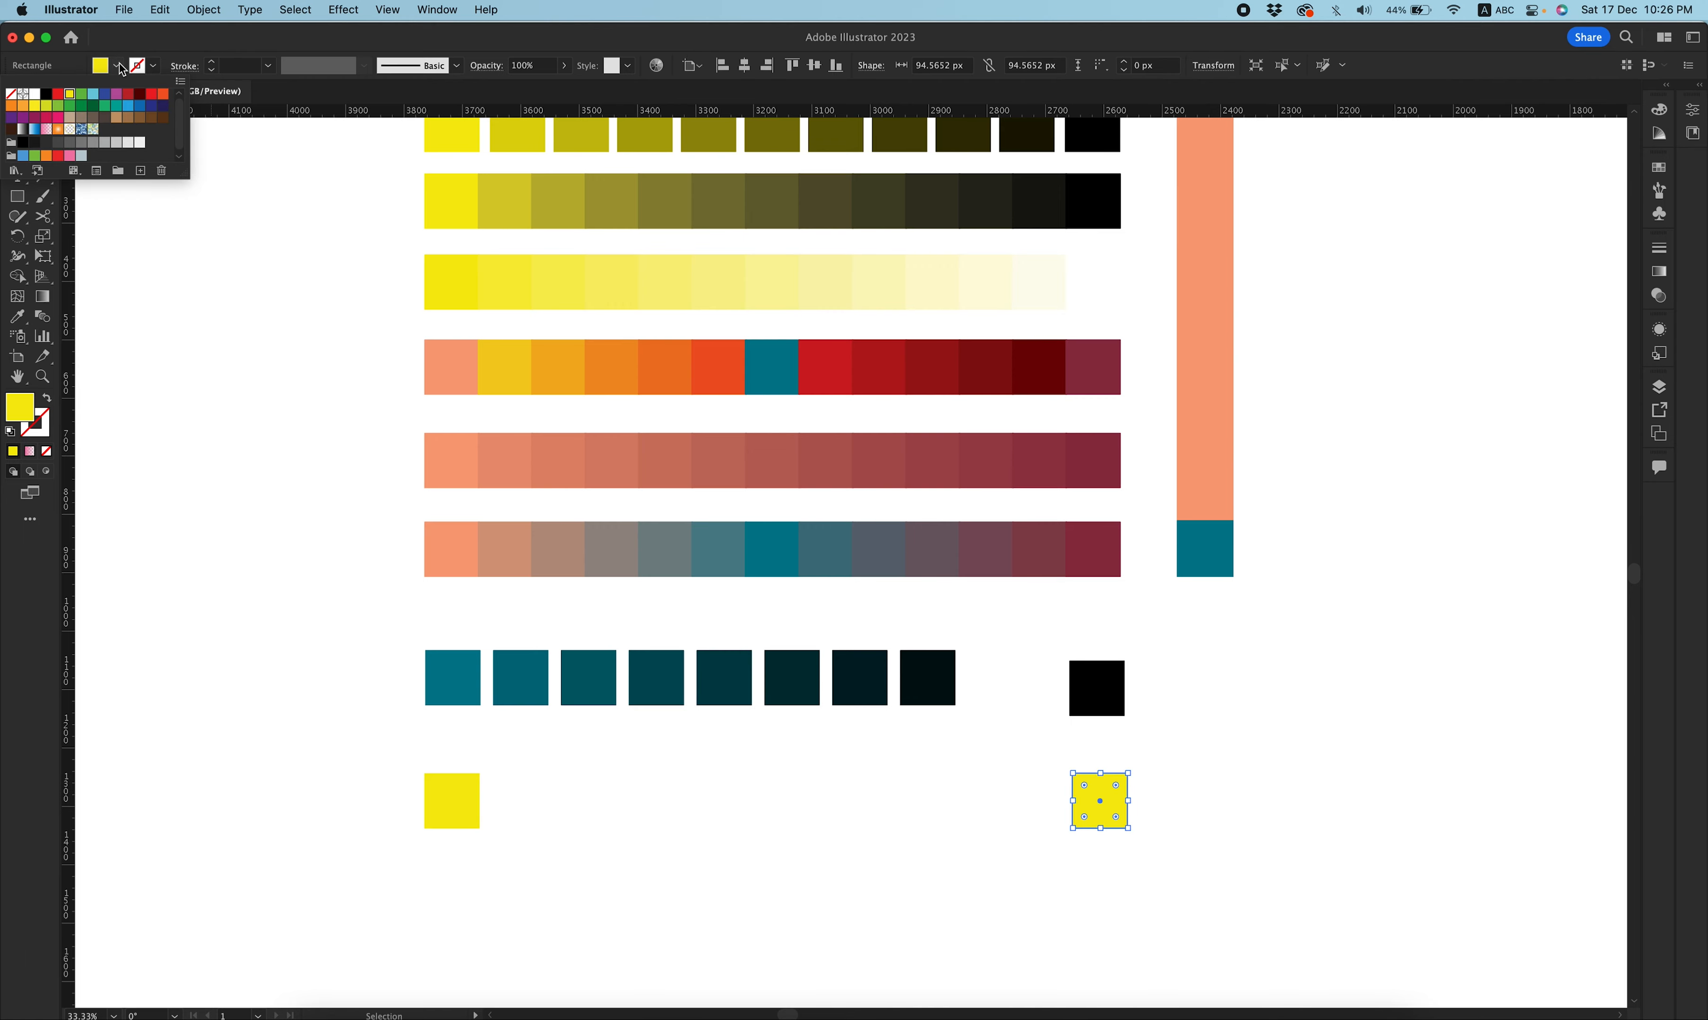
pyautogui.click(34, 94)
pyautogui.click(825, 828)
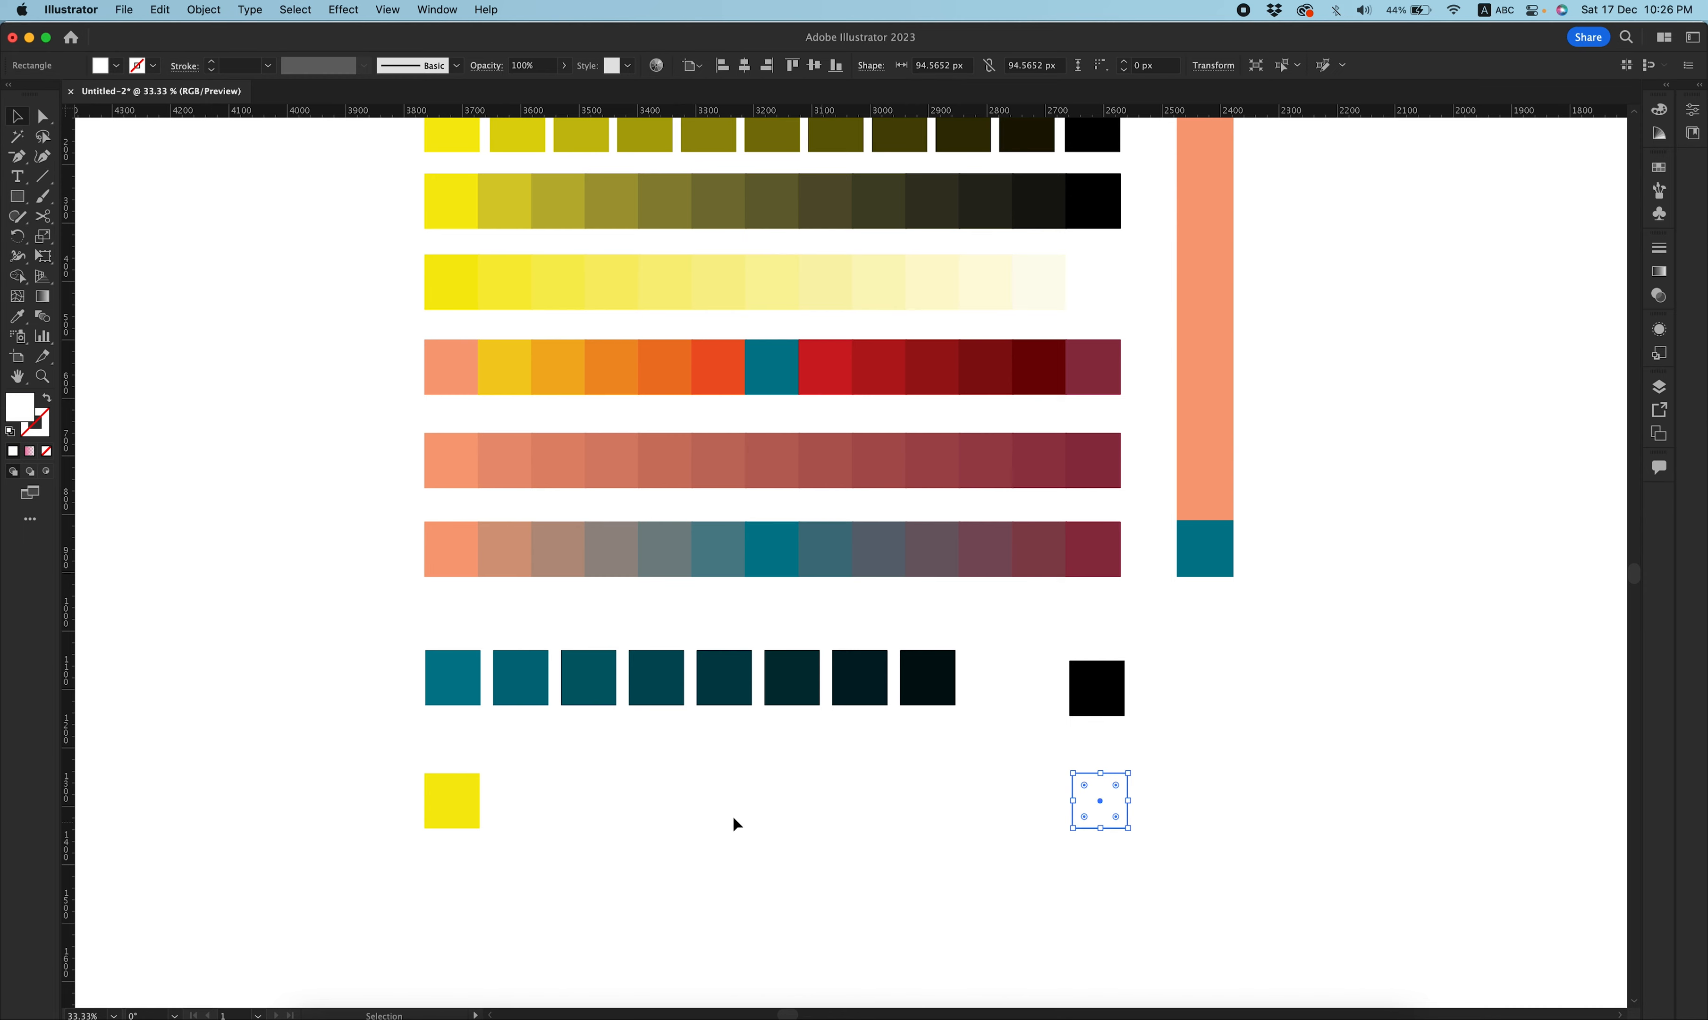
# Duplicate the left yellow square repeatedly across toward the white square.
pyautogui.moveTo(447, 812); pyautogui.dragTo(540, 798)
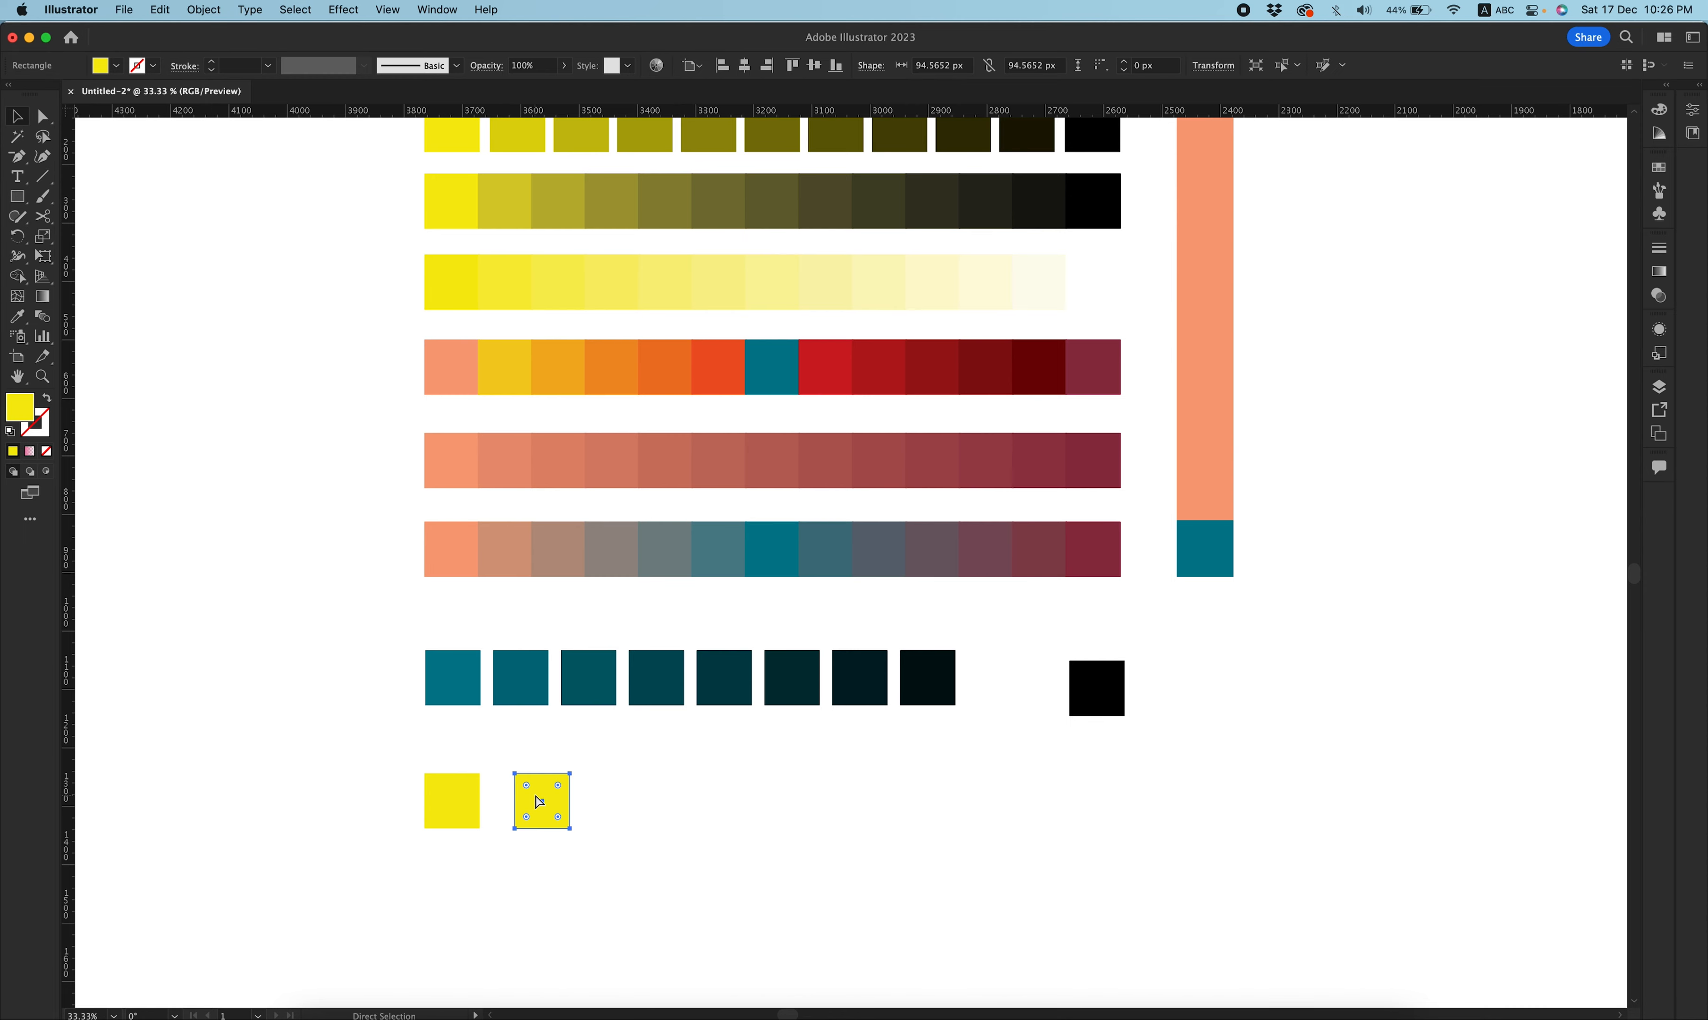
pyautogui.press('super+d')
pyautogui.press('super+d')
pyautogui.press('super+d')
pyautogui.press('super+d')
pyautogui.press('super+d')
pyautogui.press('super+d')
# Blend the yellow-to-white row of squares horizontally.
pyautogui.moveTo(1109, 834); pyautogui.dragTo(454, 762)
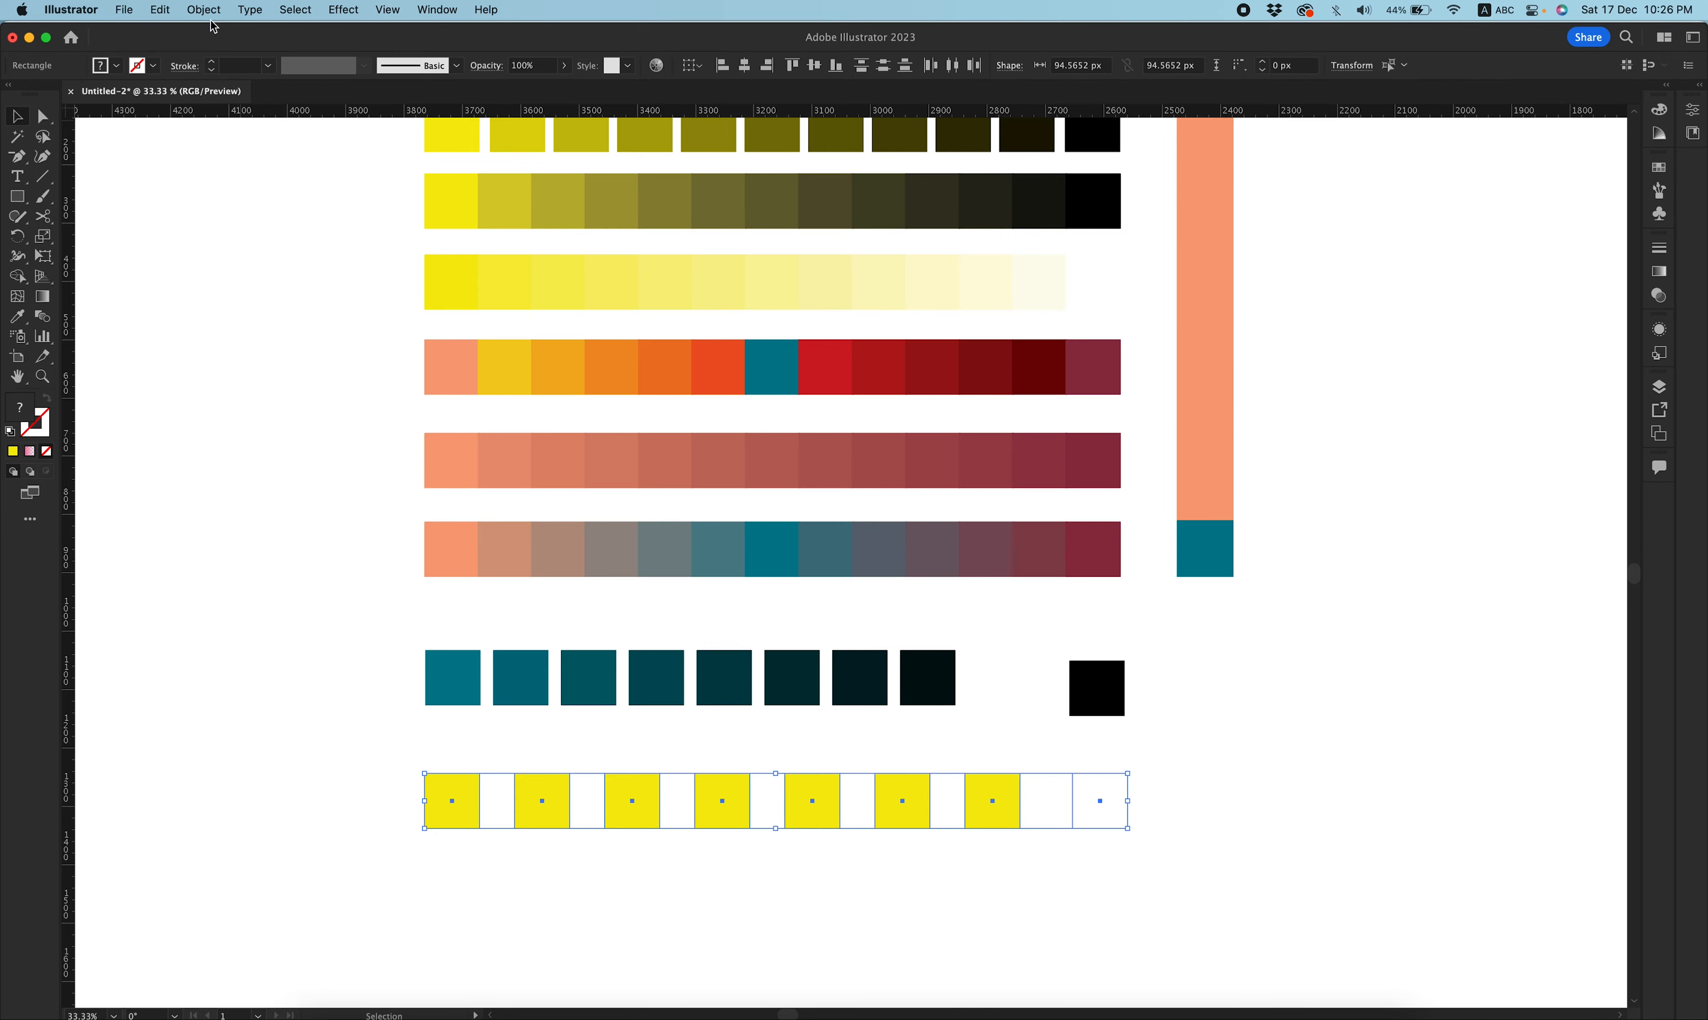
pyautogui.click(161, 10)
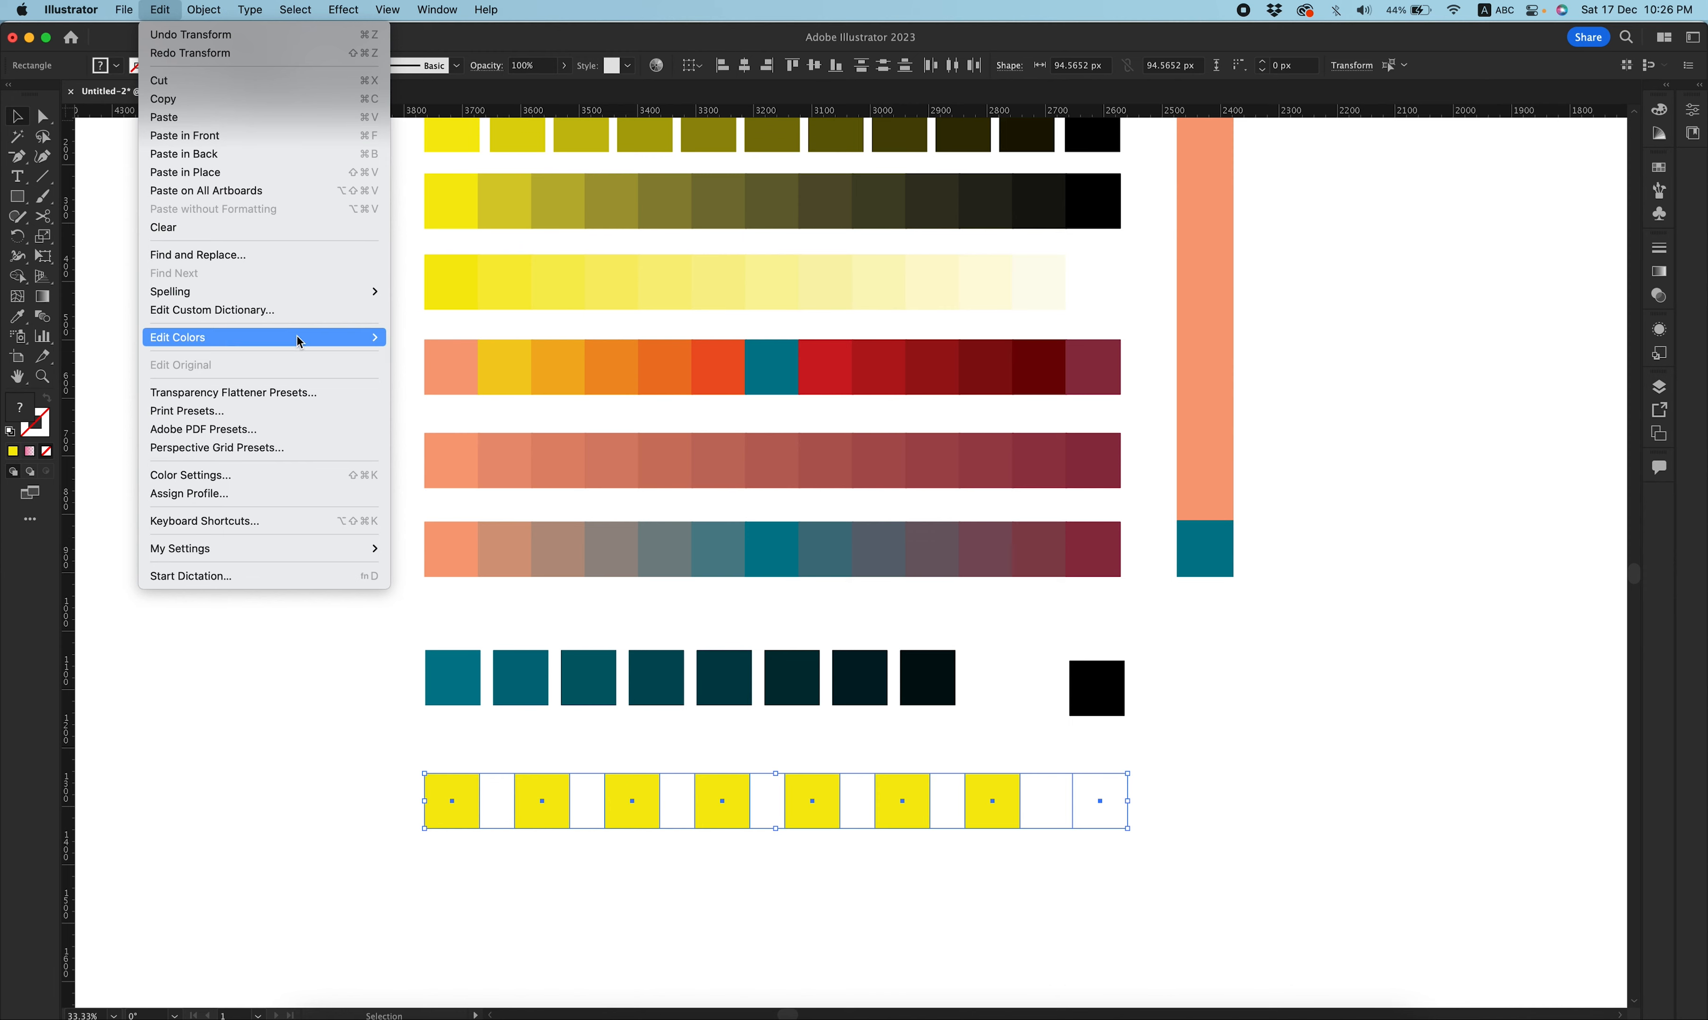
pyautogui.moveTo(301, 348)
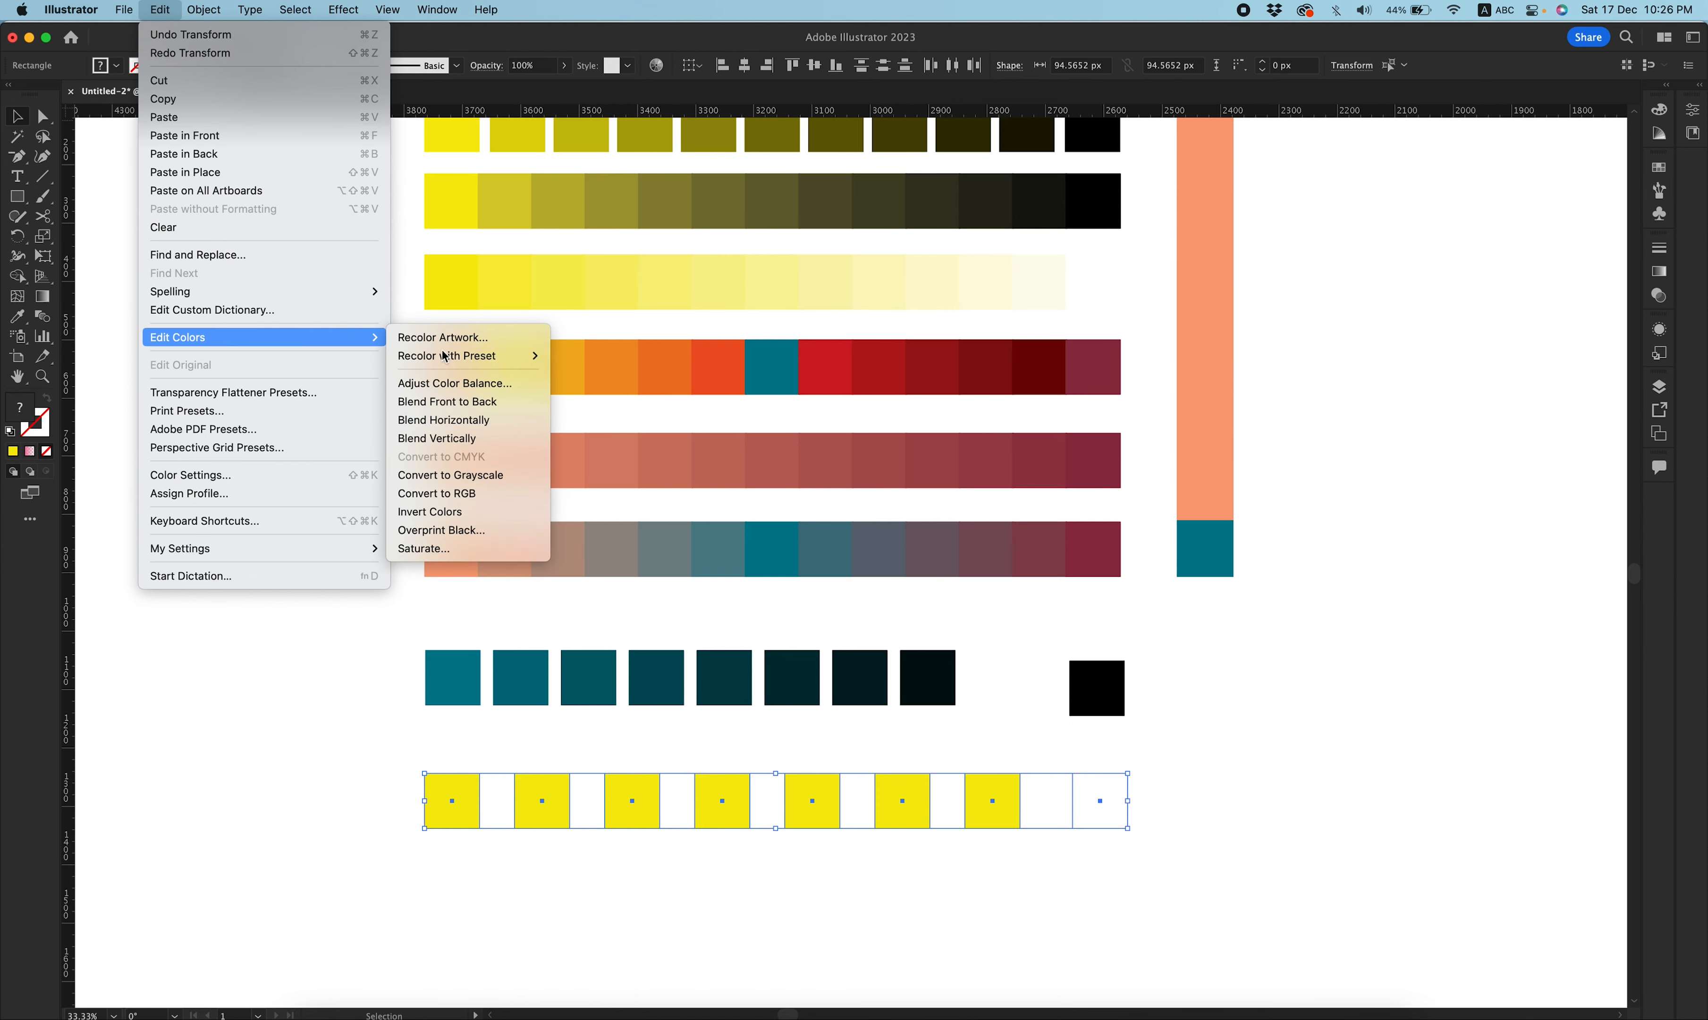
pyautogui.click(507, 421)
pyautogui.click(1285, 813)
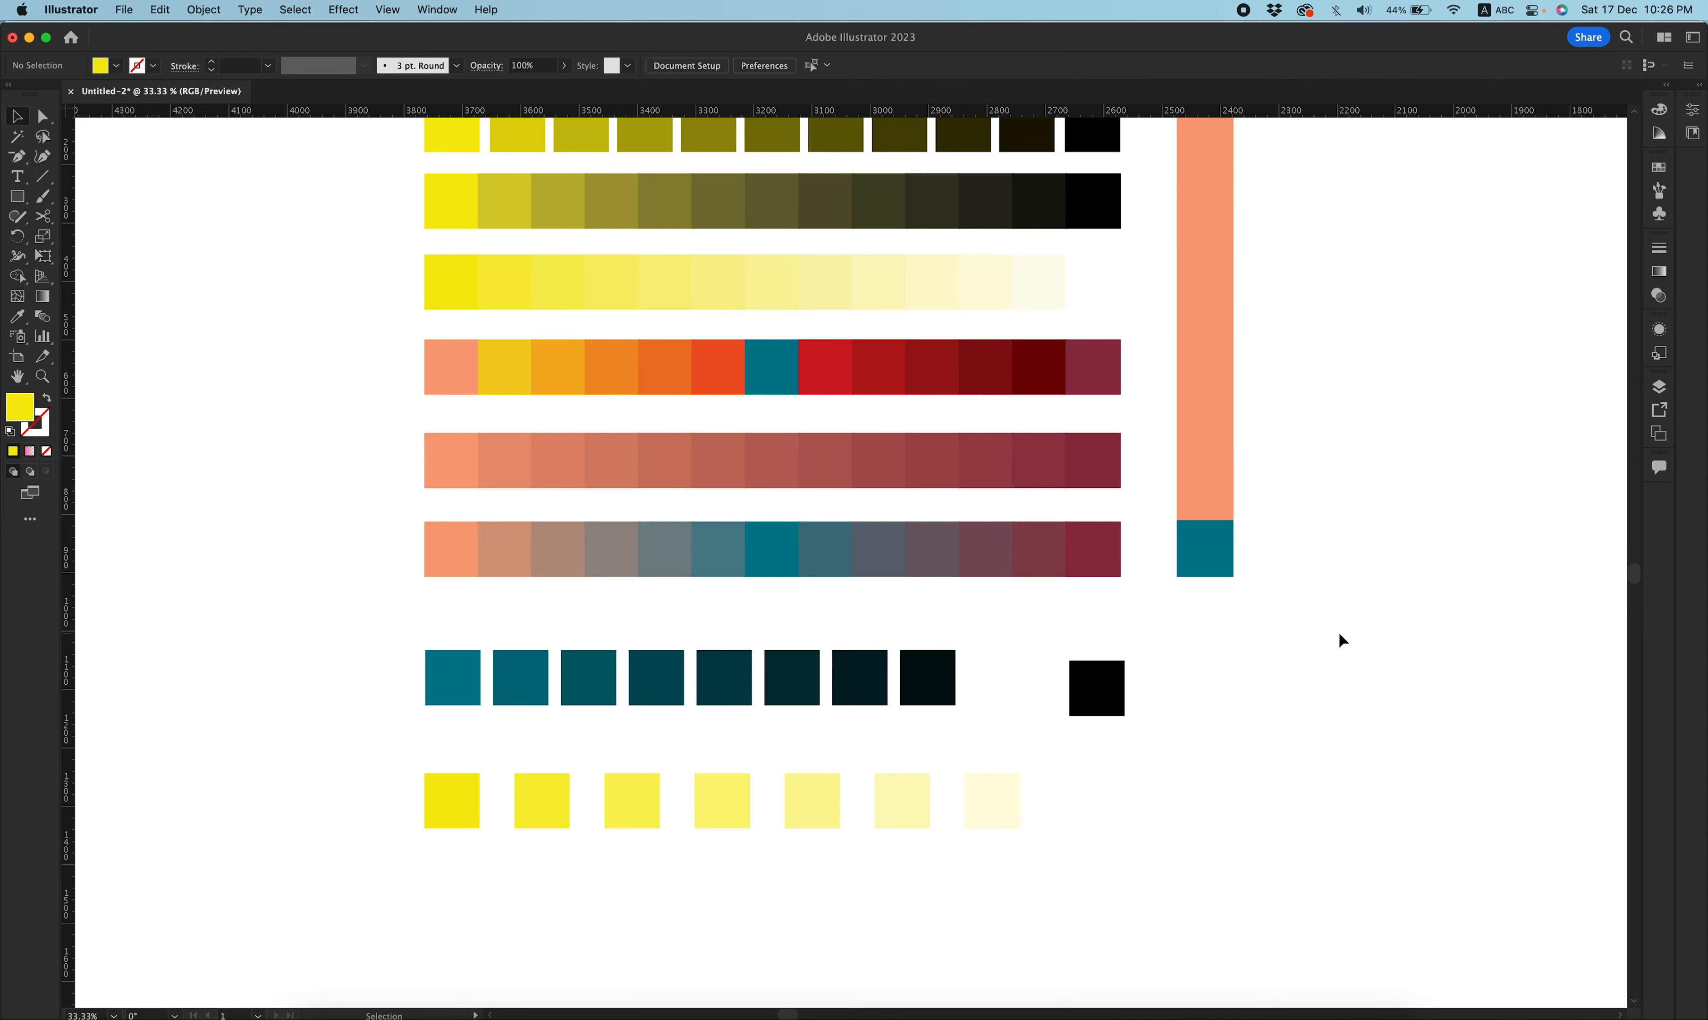
# Blend the tall column of squares from salmon down to teal vertically.
pyautogui.scroll(5, 1339, 631)
pyautogui.hscroll(4, 1339, 631)
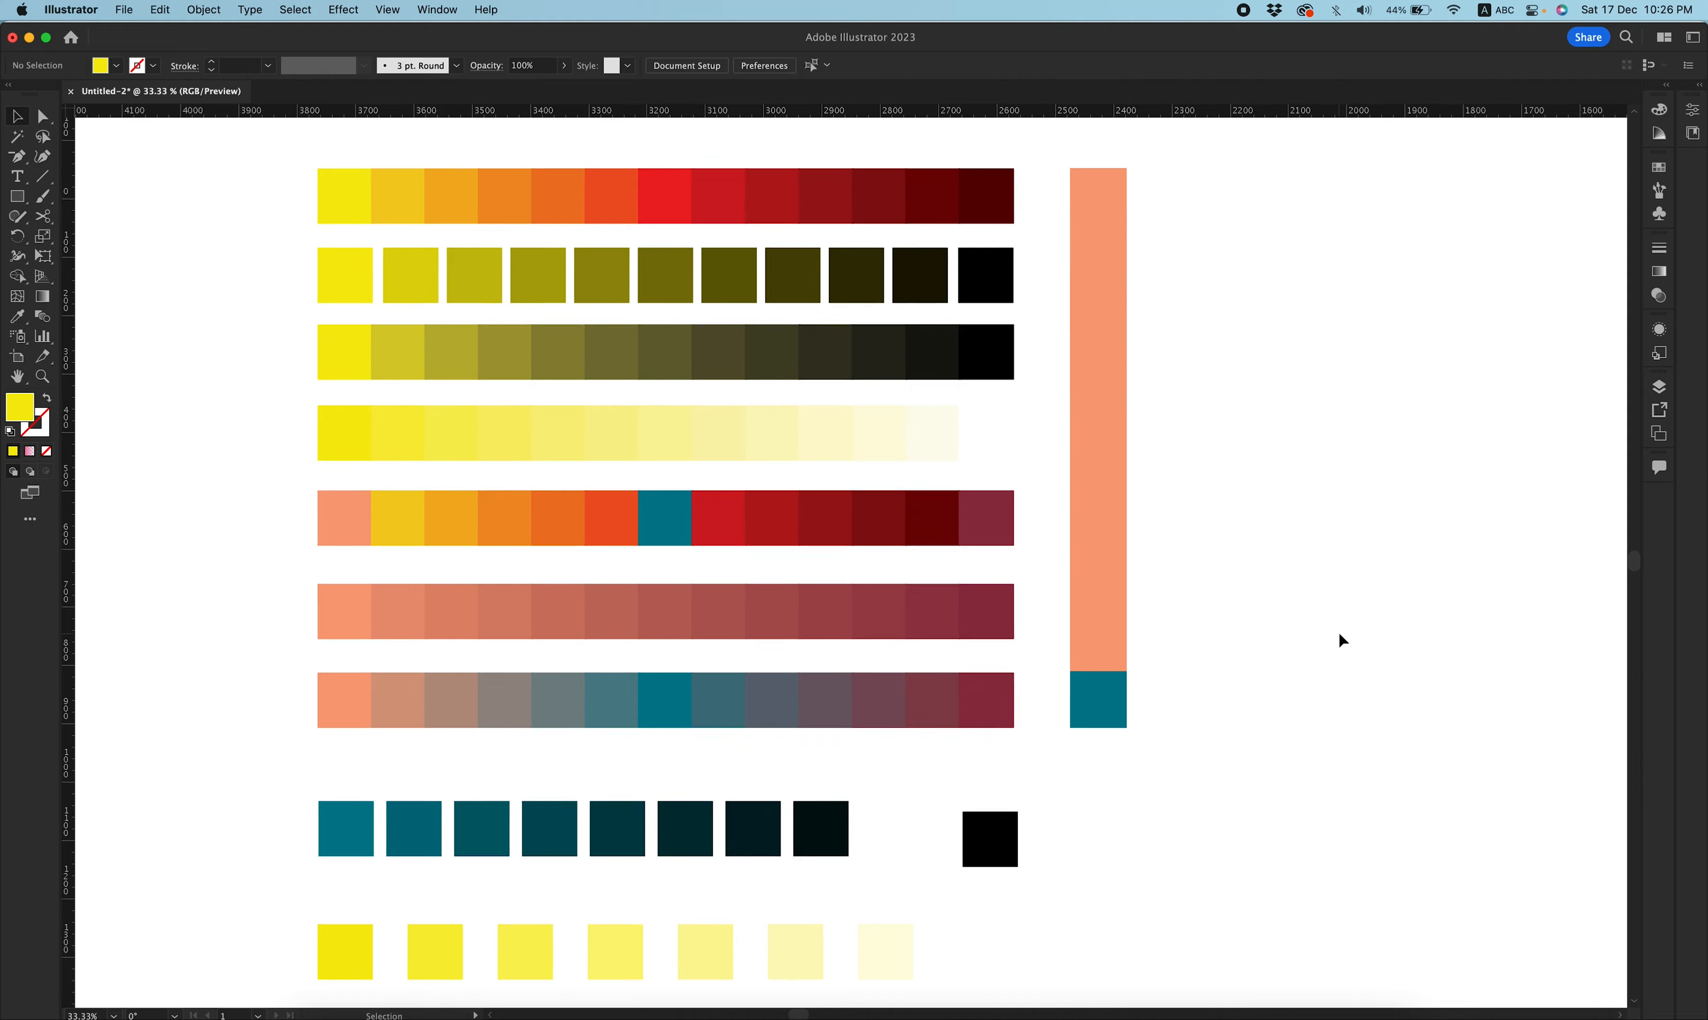
pyautogui.click(1073, 248)
pyautogui.moveTo(1125, 296); pyautogui.dragTo(1064, 722)
pyautogui.moveTo(1134, 240); pyautogui.dragTo(1022, 895)
pyautogui.click(165, 10)
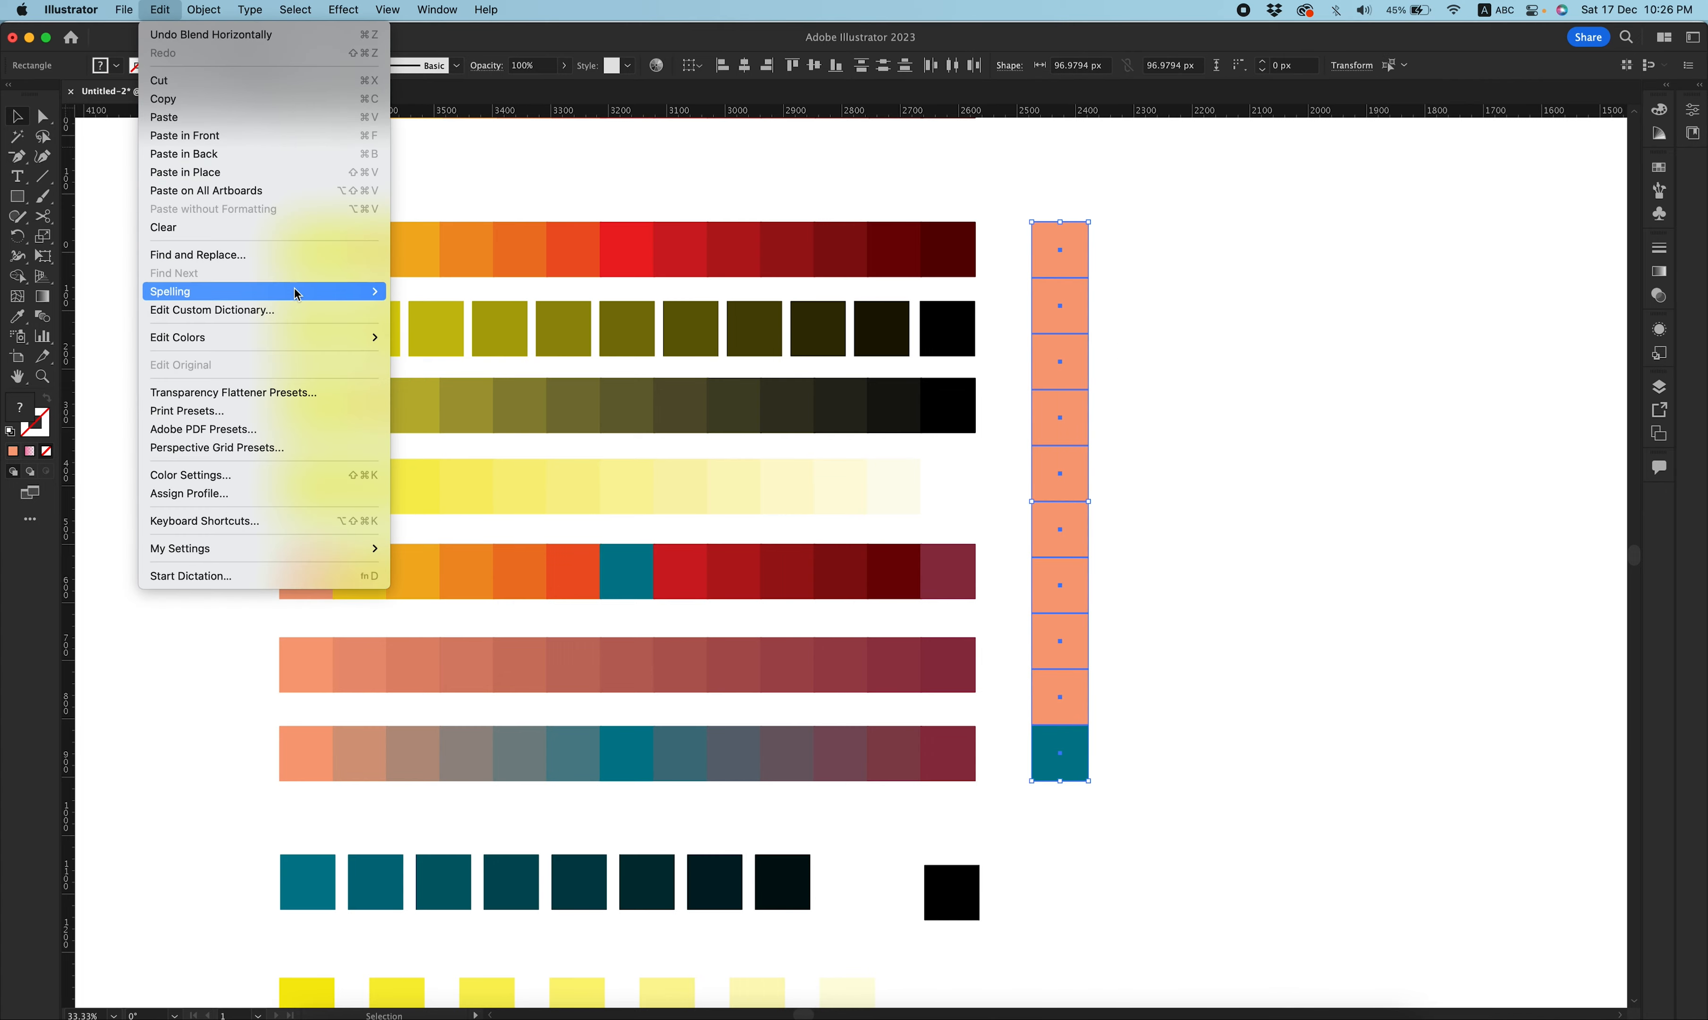
pyautogui.moveTo(293, 340)
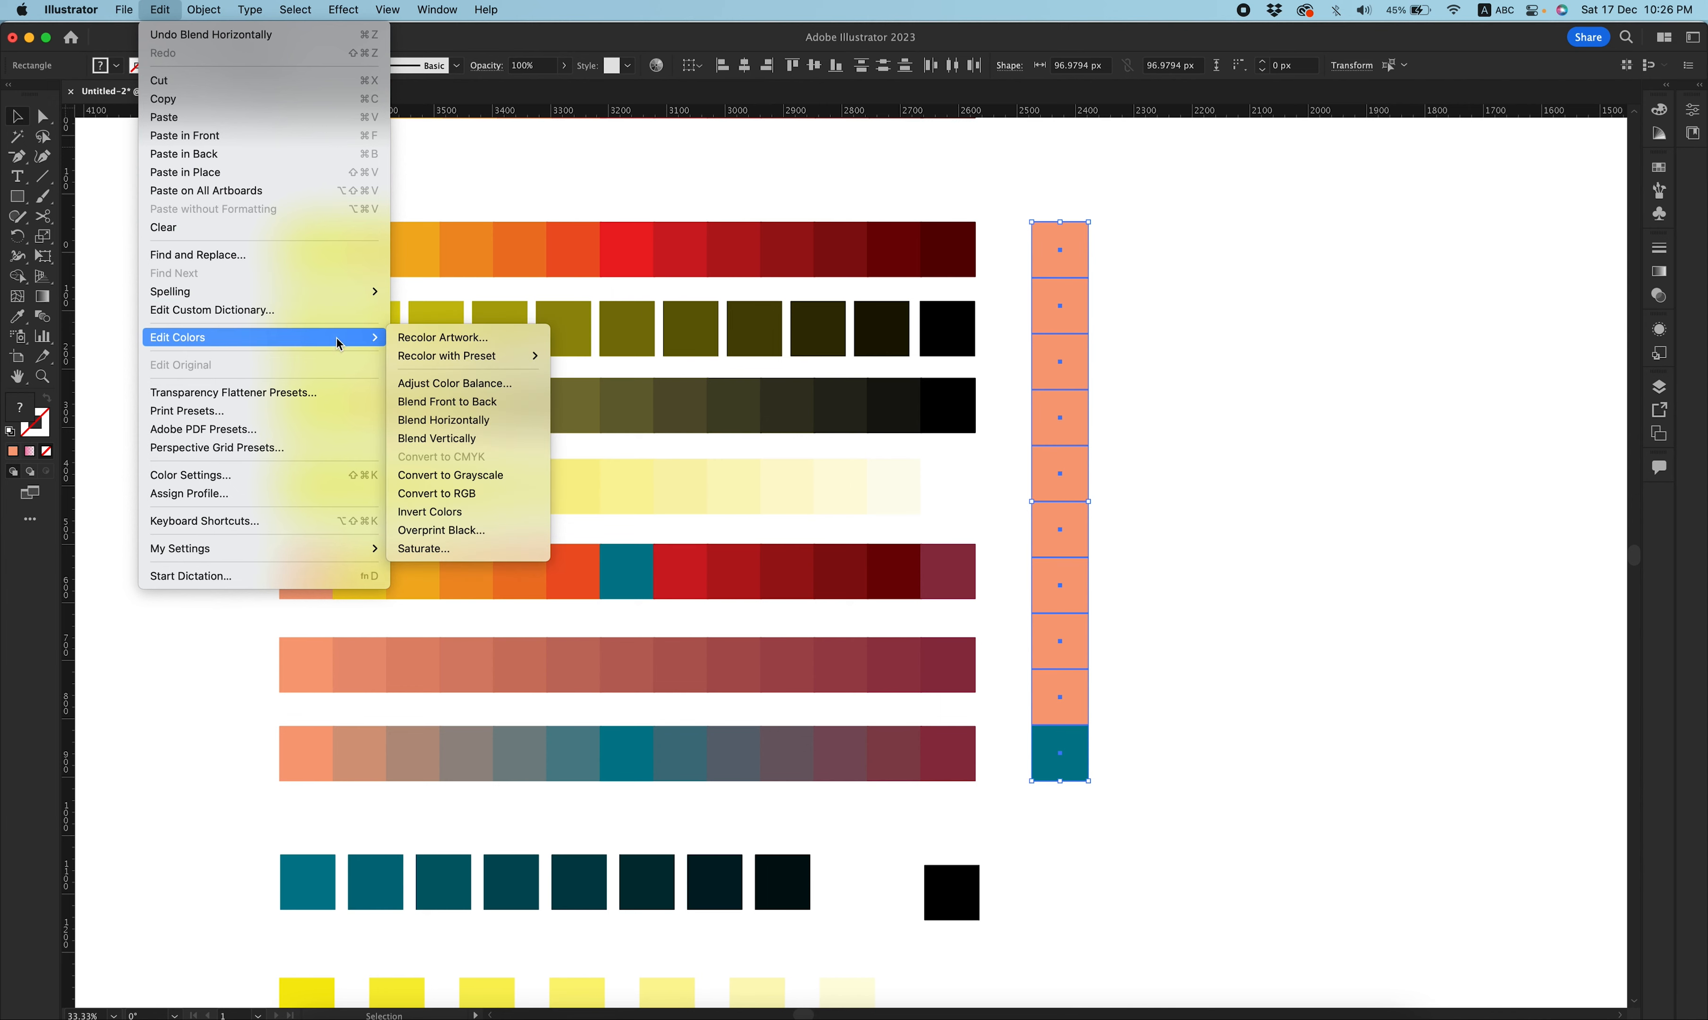
pyautogui.click(523, 438)
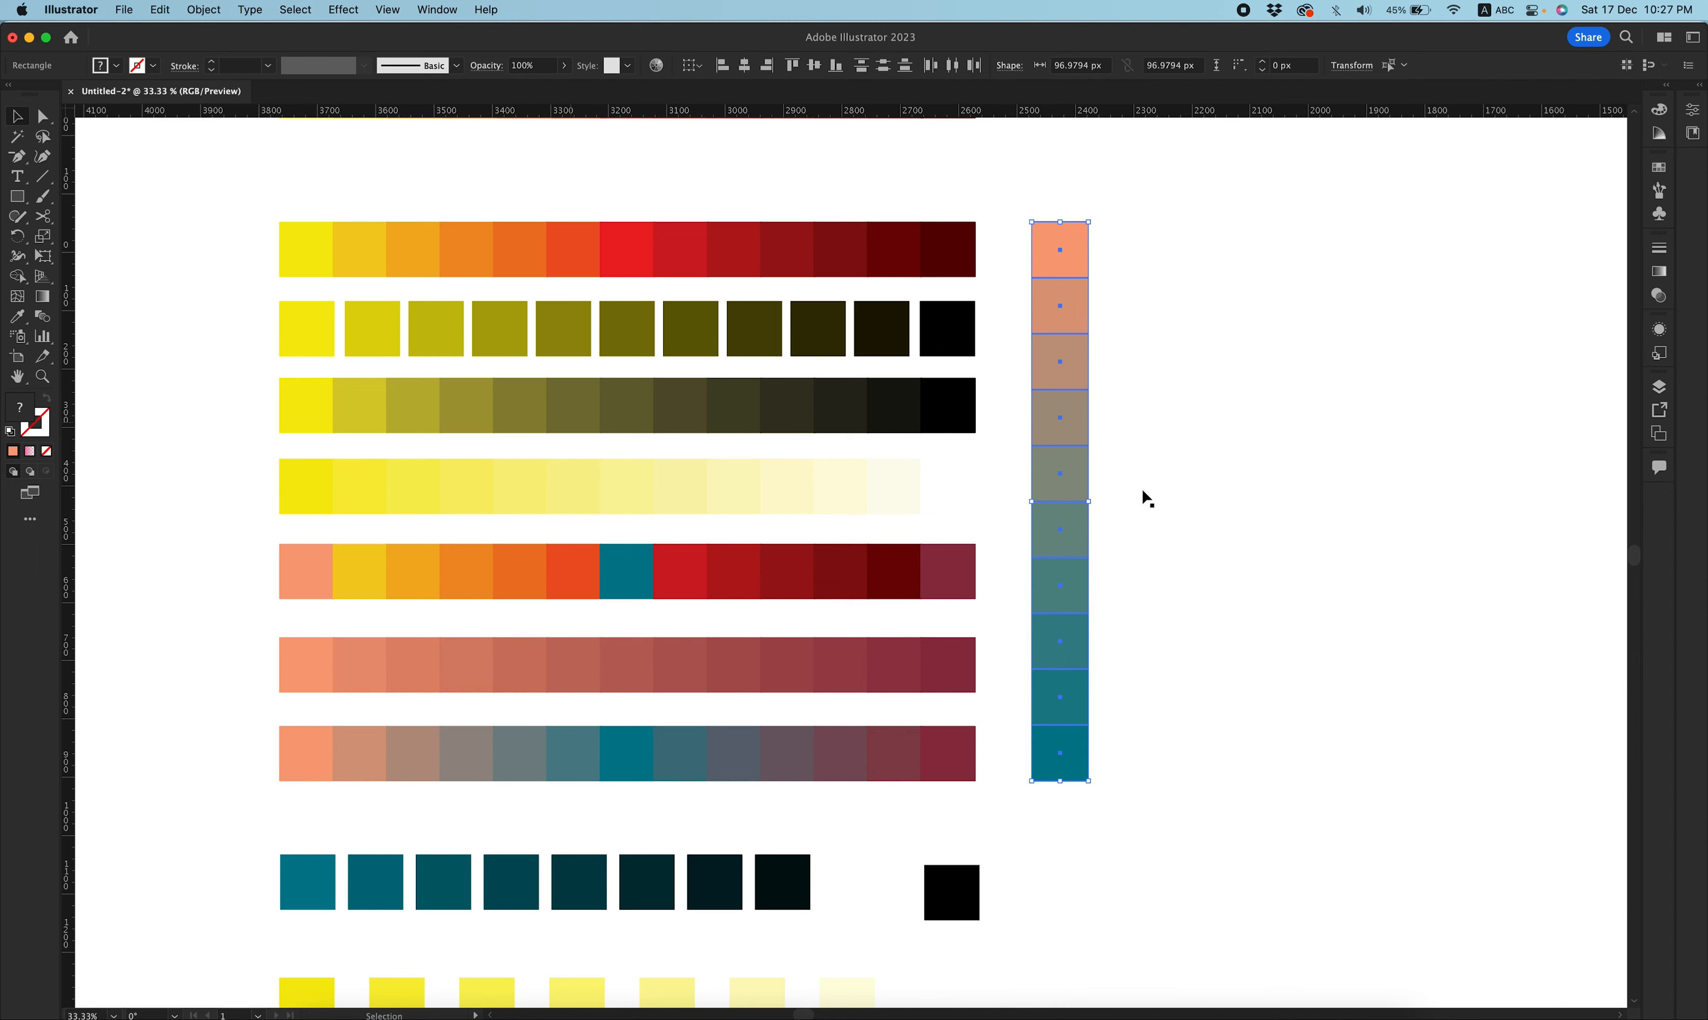
# Blend the salmon-to-teal section of the new lower row horizontally.
pyautogui.moveTo(1014, 247); pyautogui.dragTo(222, 269)
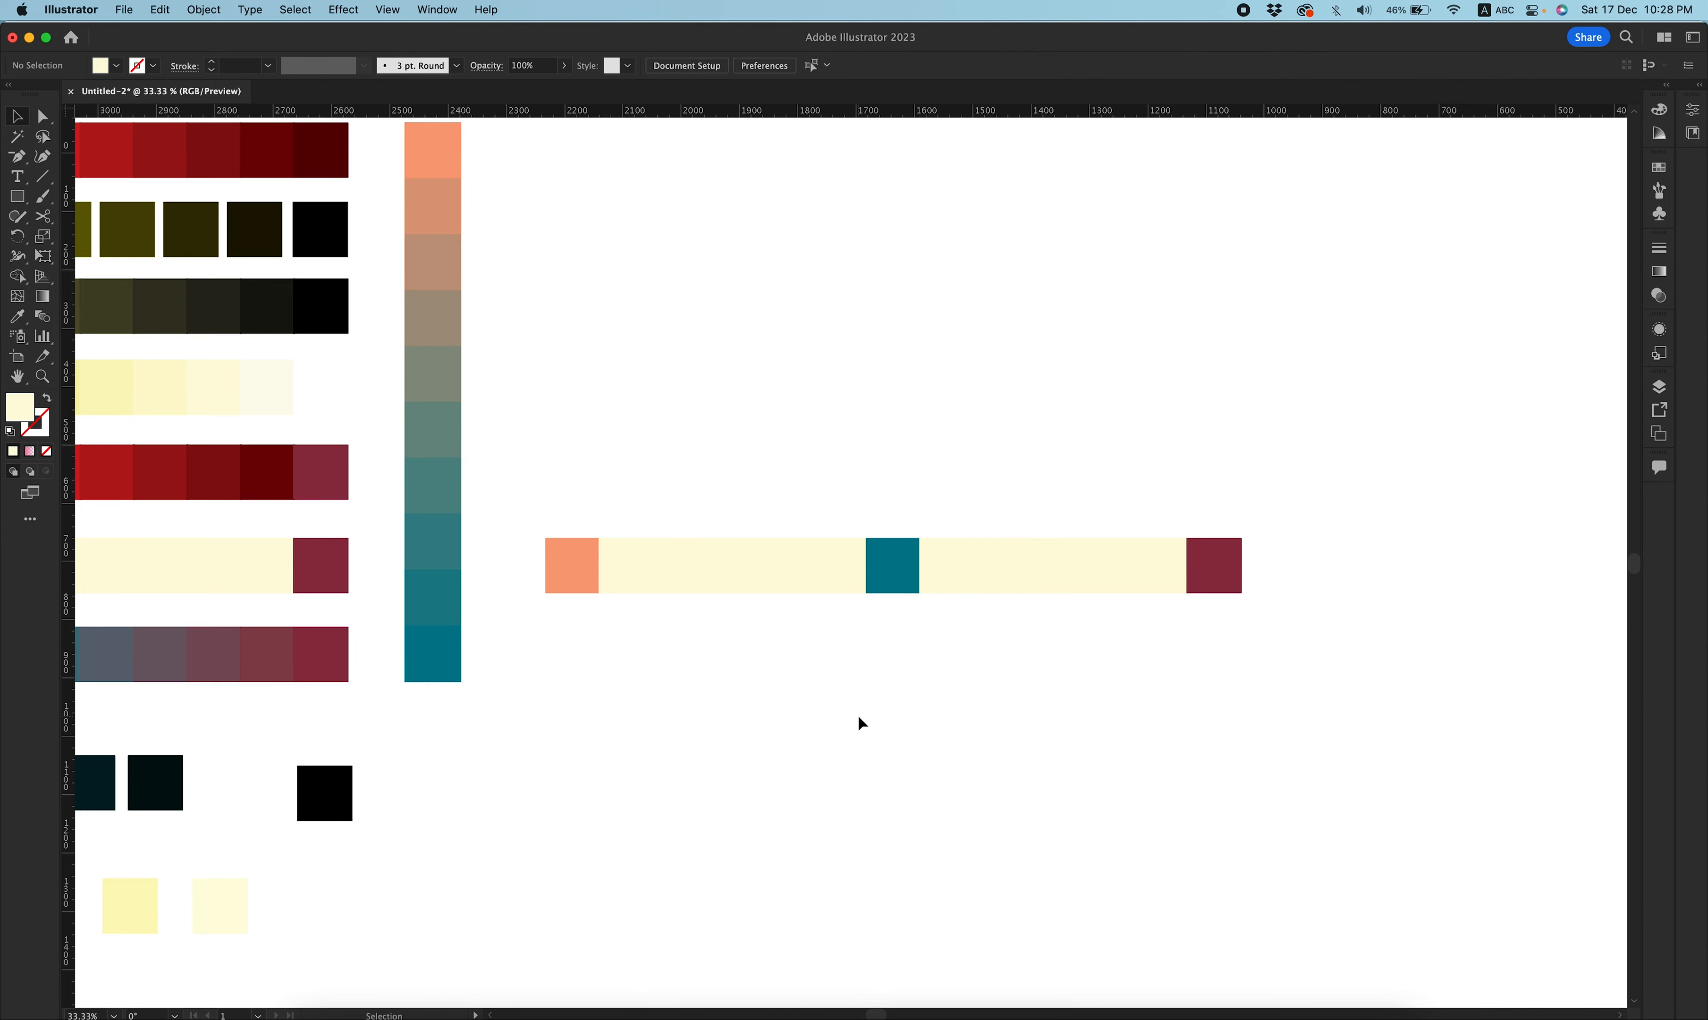
pyautogui.moveTo(894, 491); pyautogui.dragTo(566, 636)
pyautogui.click(162, 11)
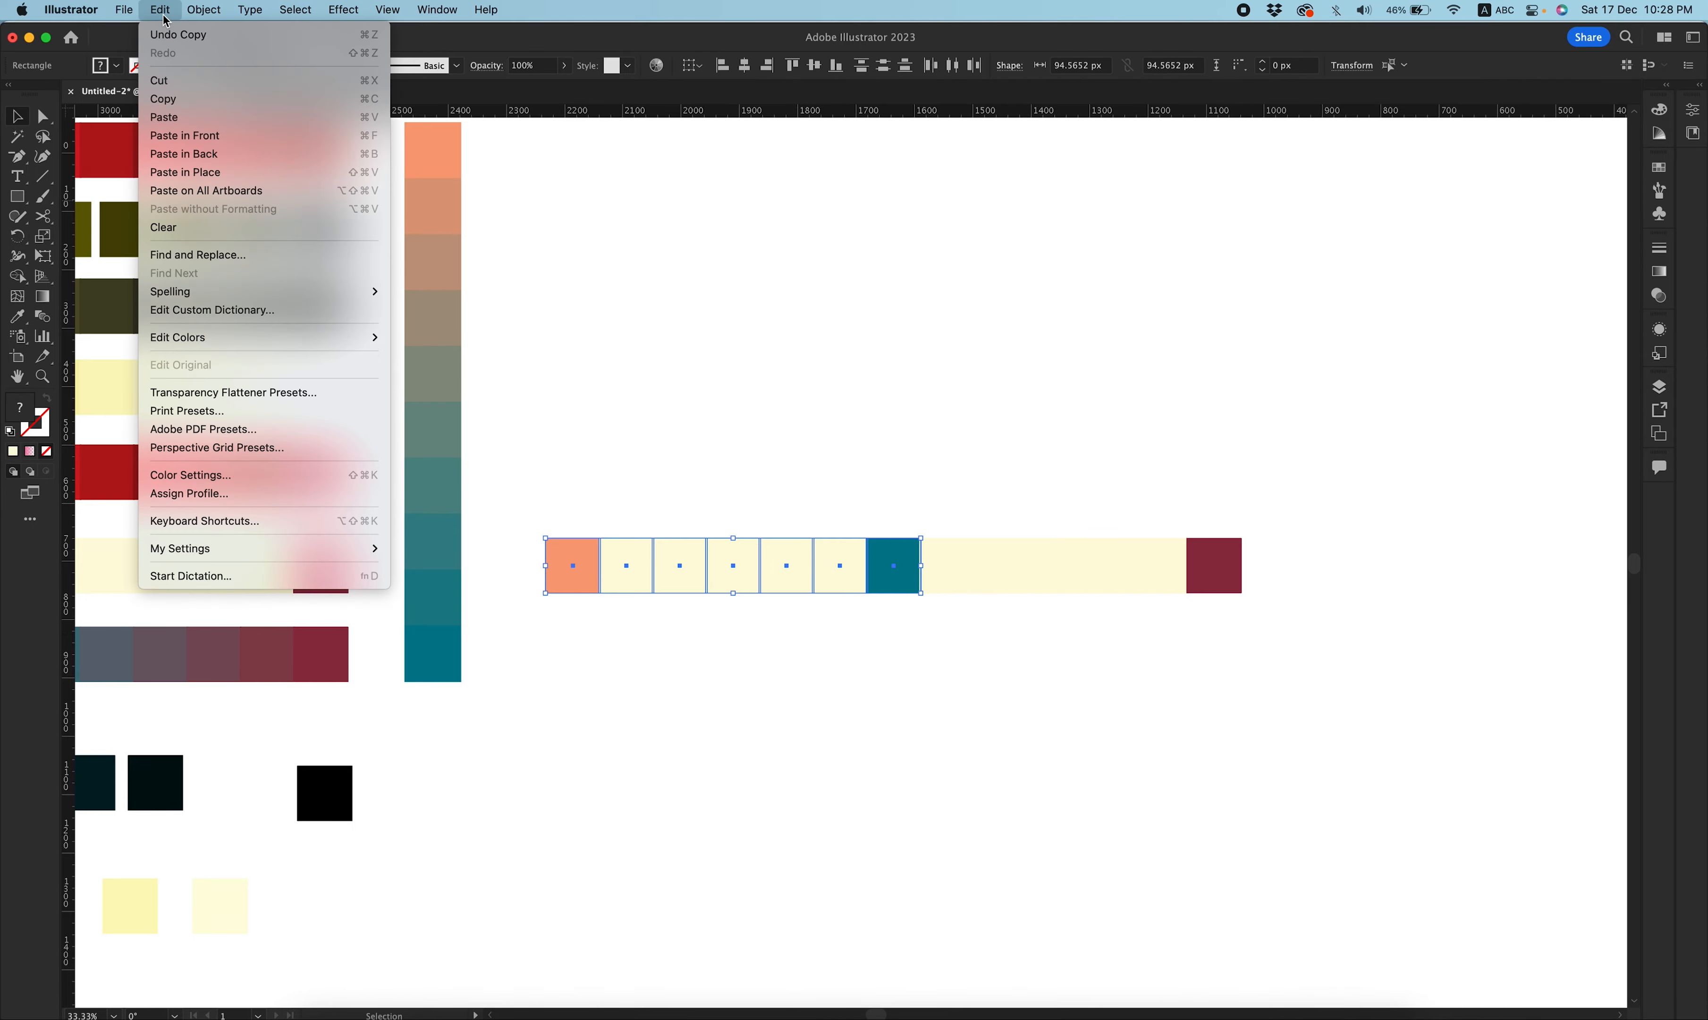
pyautogui.moveTo(228, 293)
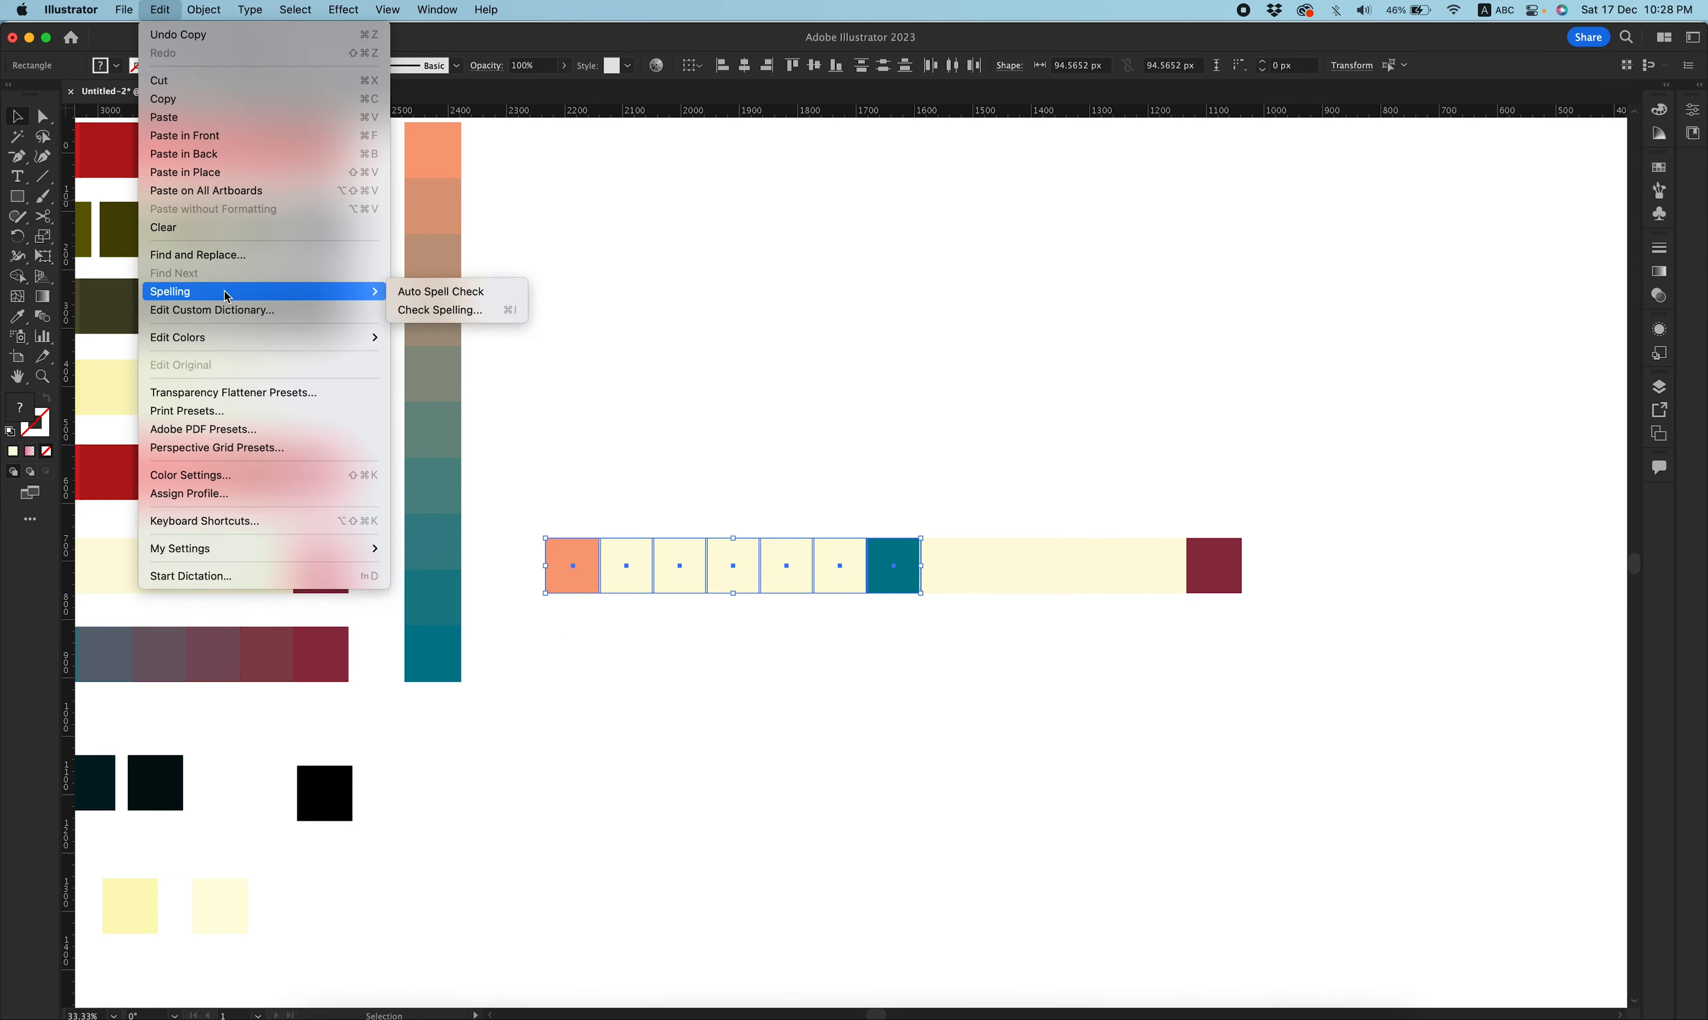
pyautogui.moveTo(238, 338)
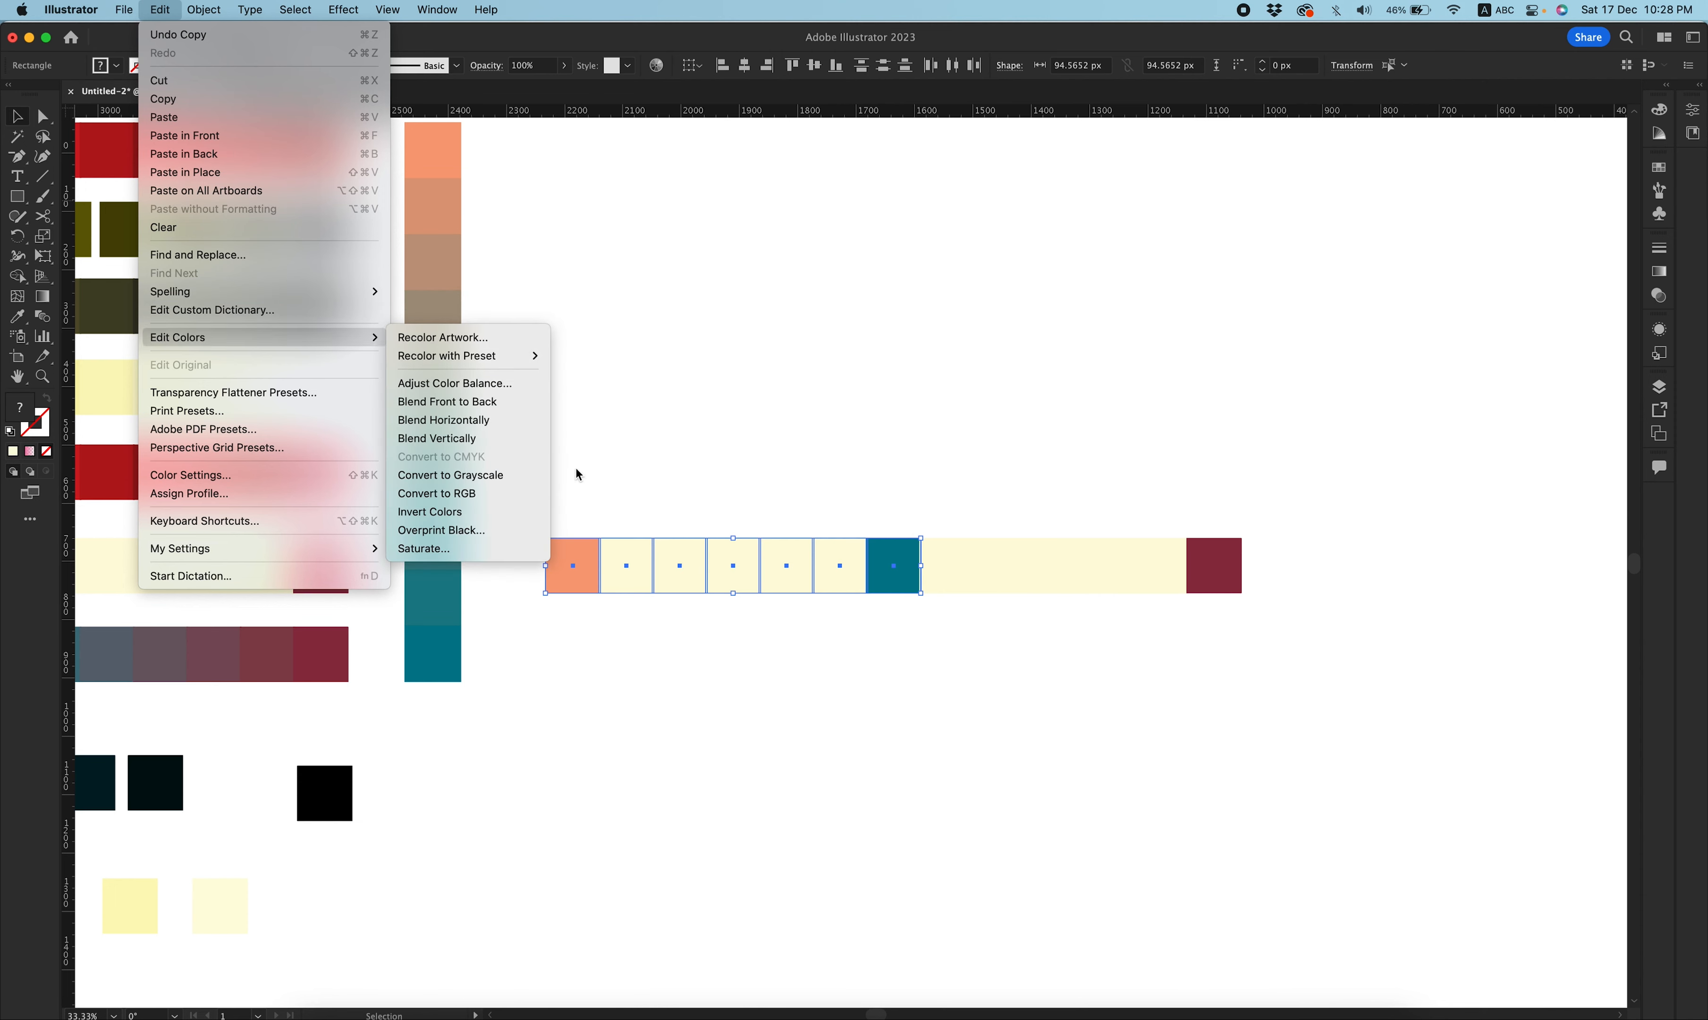
pyautogui.click(521, 439)
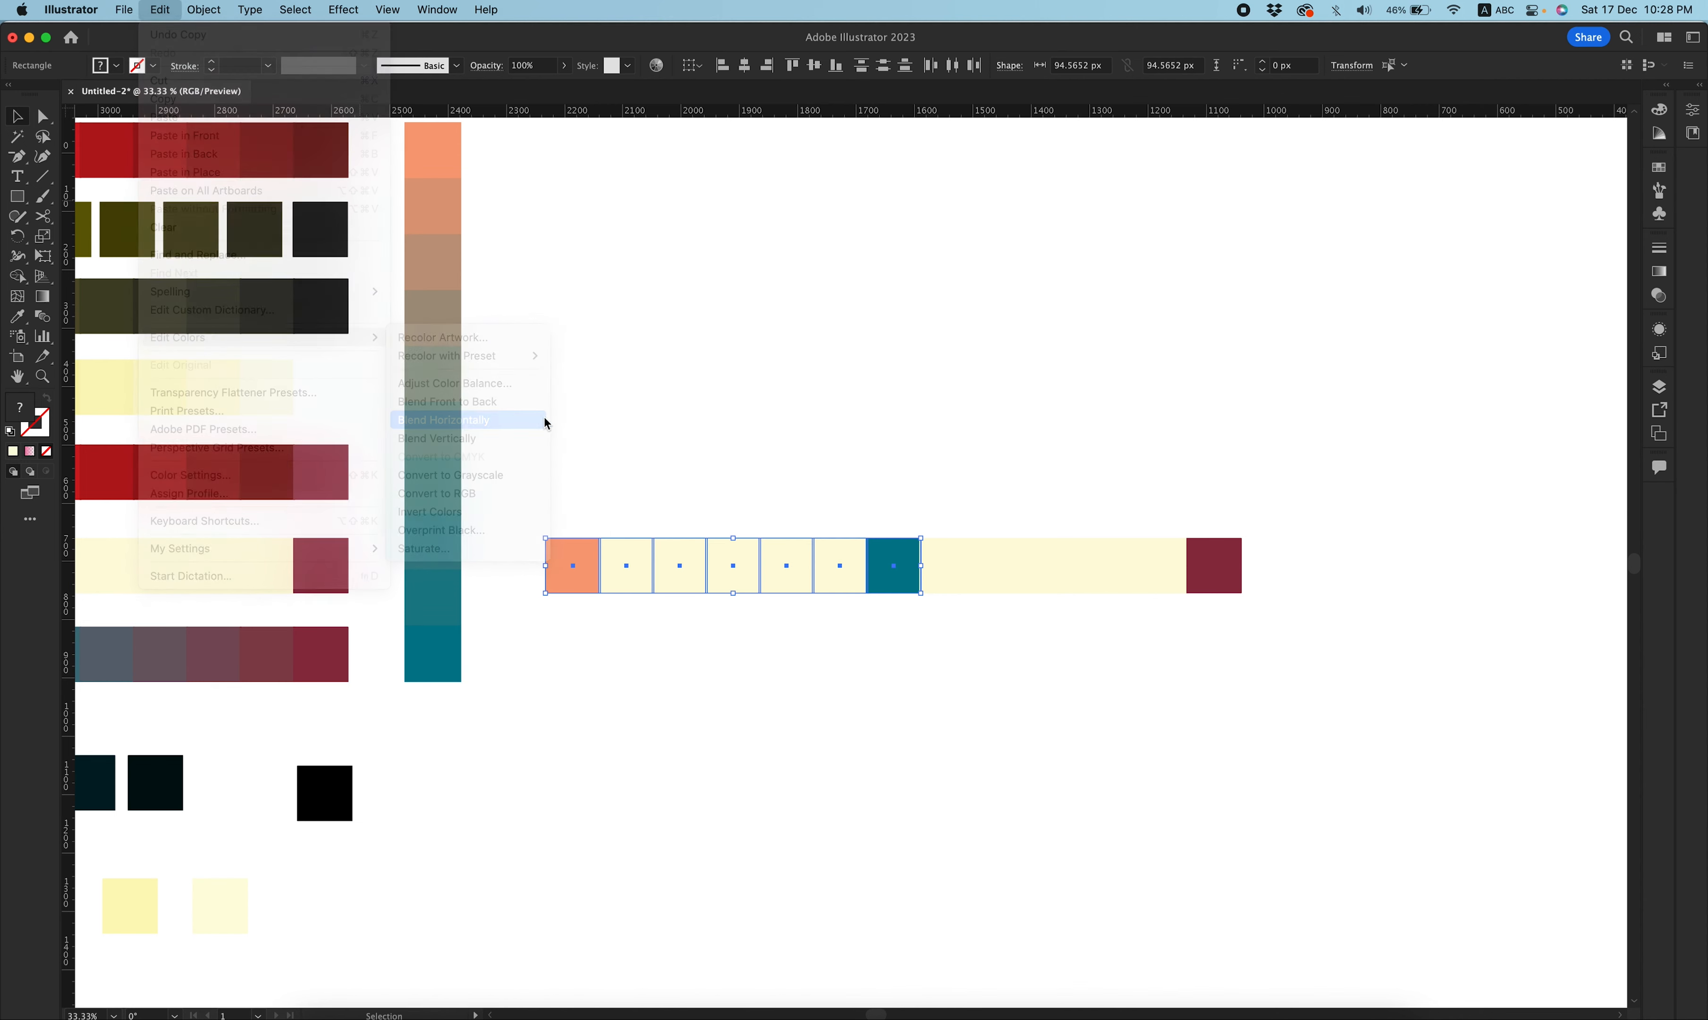
pyautogui.click(986, 470)
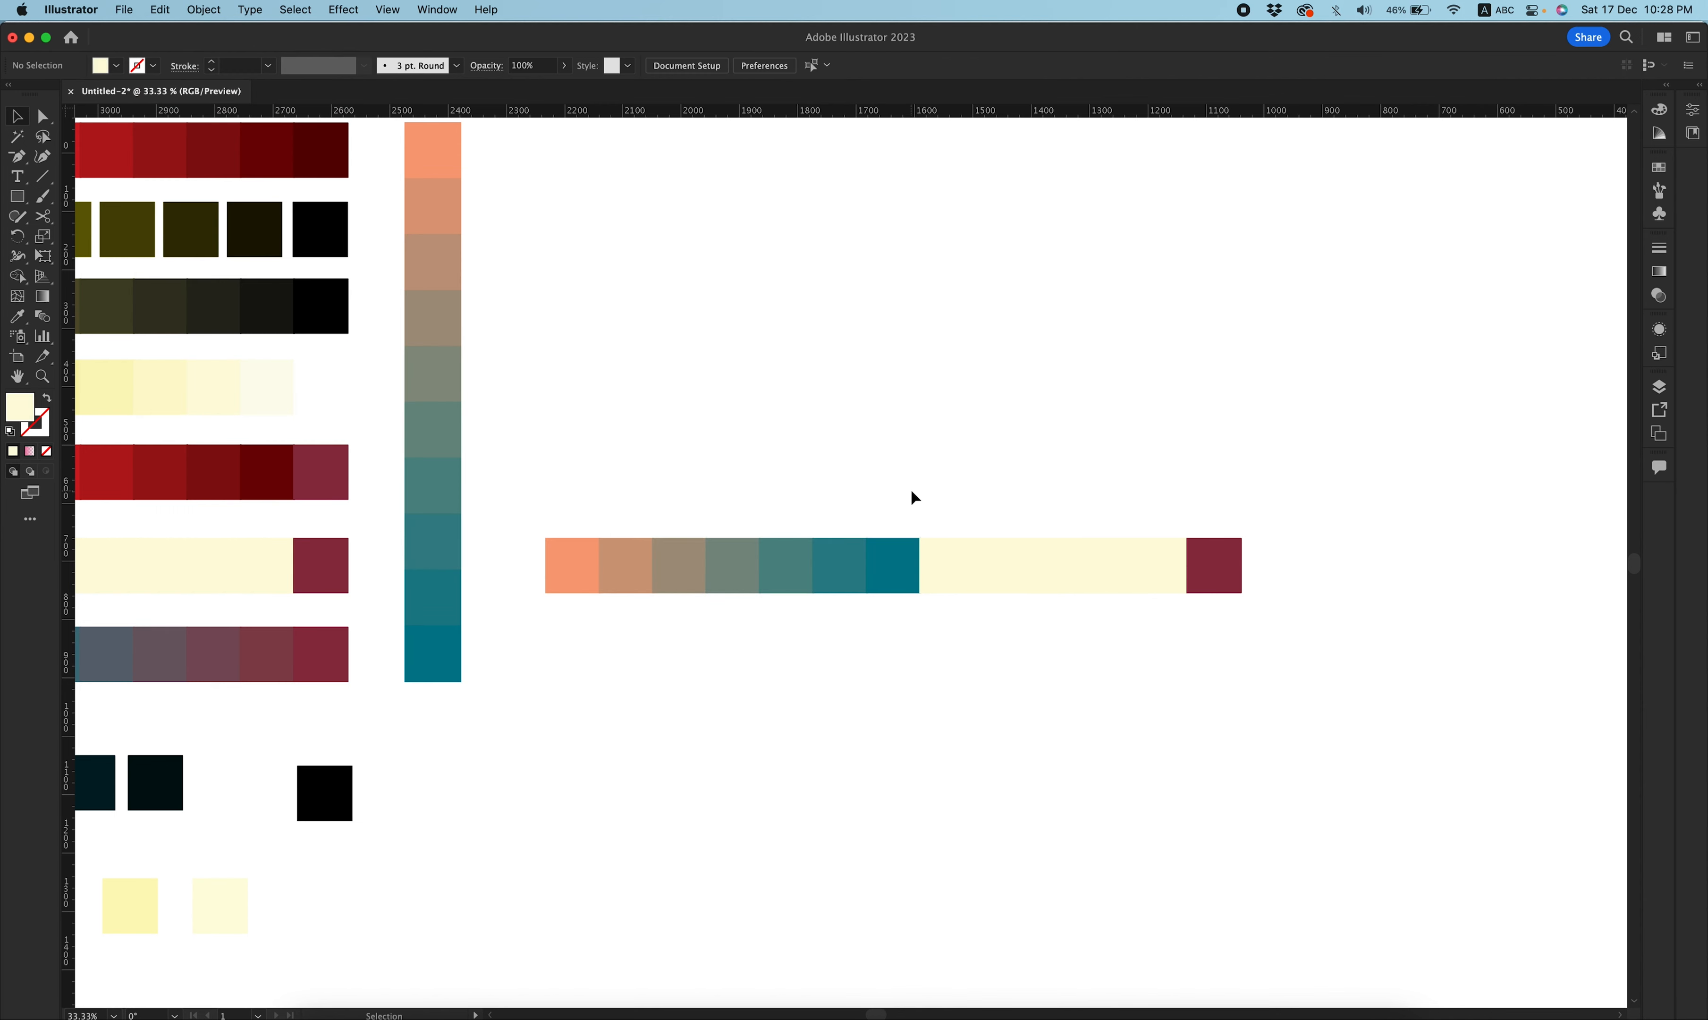
pyautogui.press('super+z')
# Blend the teal-to-dark-red section of the same row horizontally.
pyautogui.moveTo(890, 497); pyautogui.dragTo(1293, 639)
pyautogui.click(161, 10)
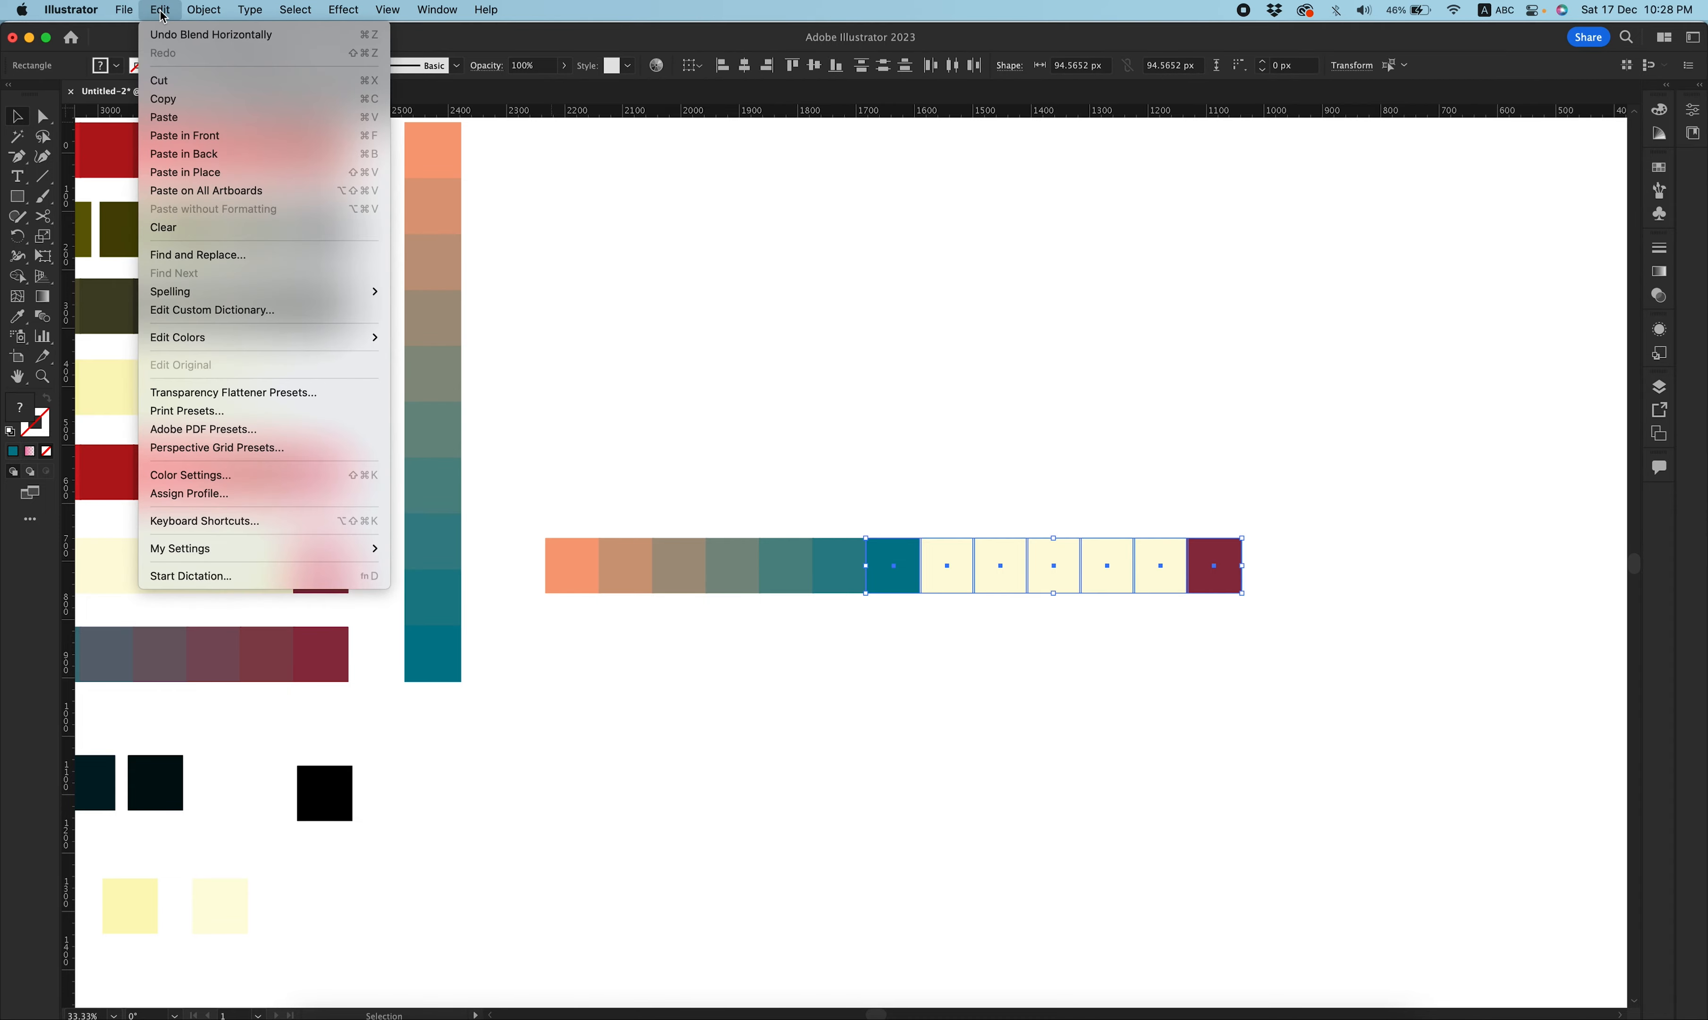
pyautogui.moveTo(264, 336)
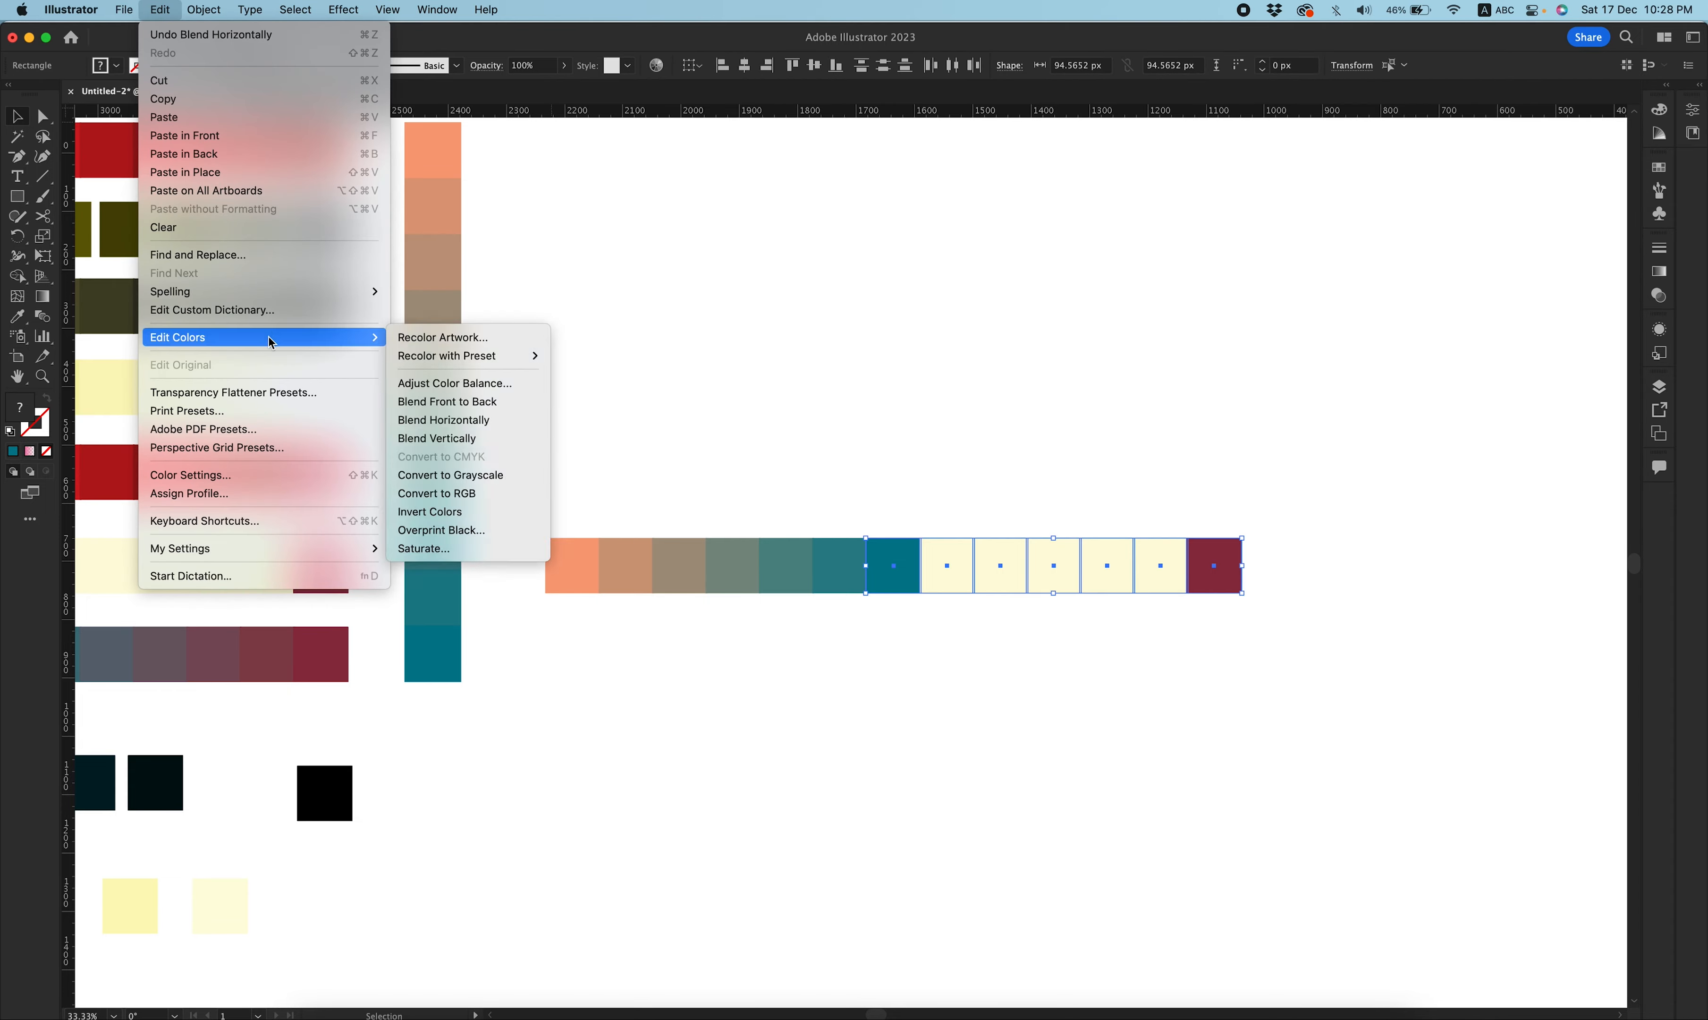
pyautogui.click(504, 420)
pyautogui.click(946, 381)
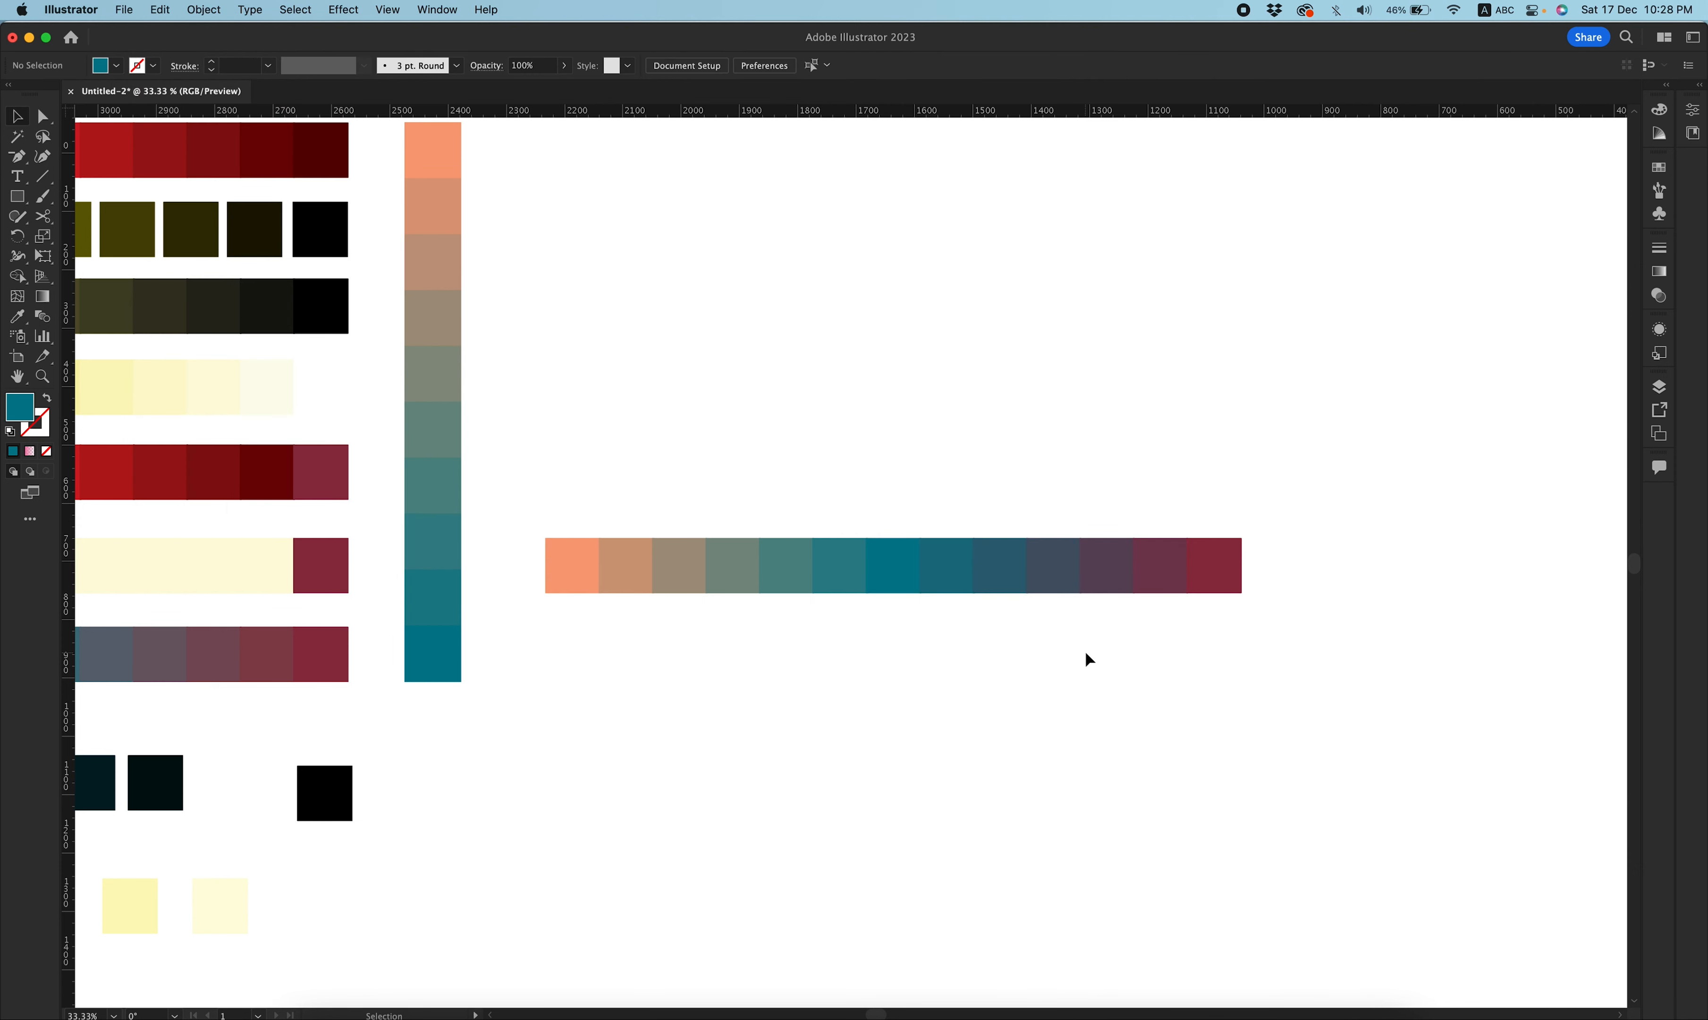
# Create a new colour group from the whole salmon, teal and dark red row of squares.
pyautogui.moveTo(1309, 486); pyautogui.dragTo(521, 676)
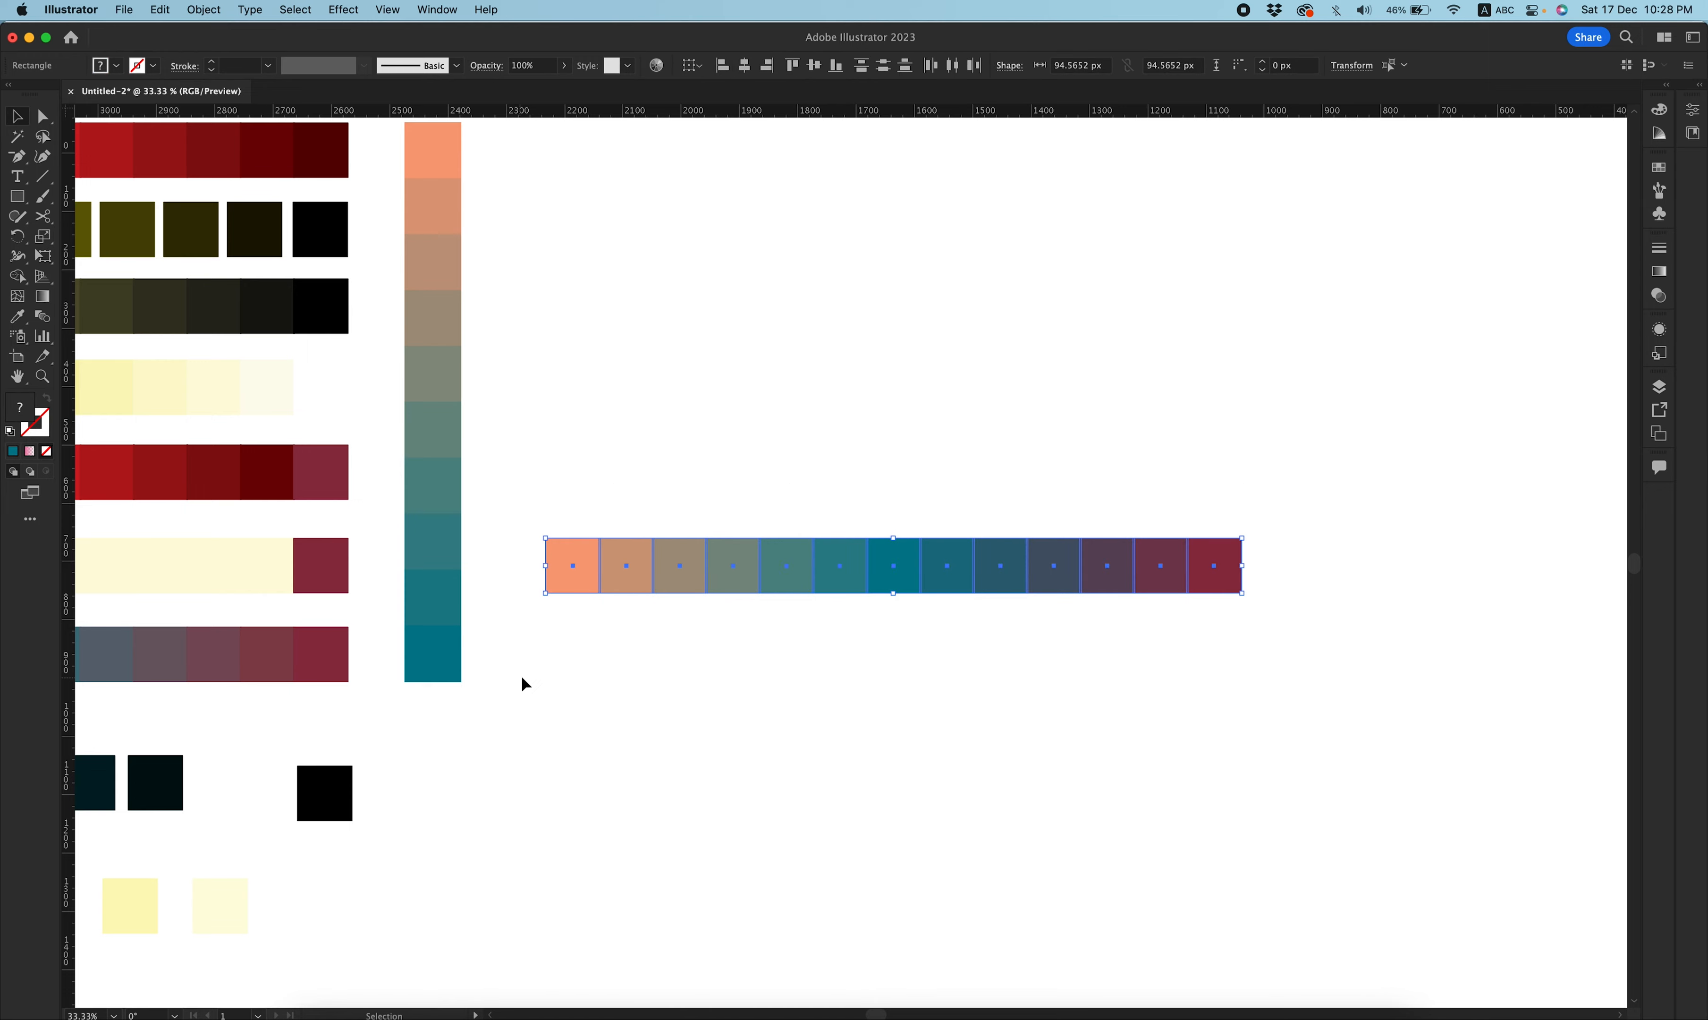
pyautogui.click(1659, 168)
pyautogui.moveTo(1552, 270); pyautogui.dragTo(1577, 614)
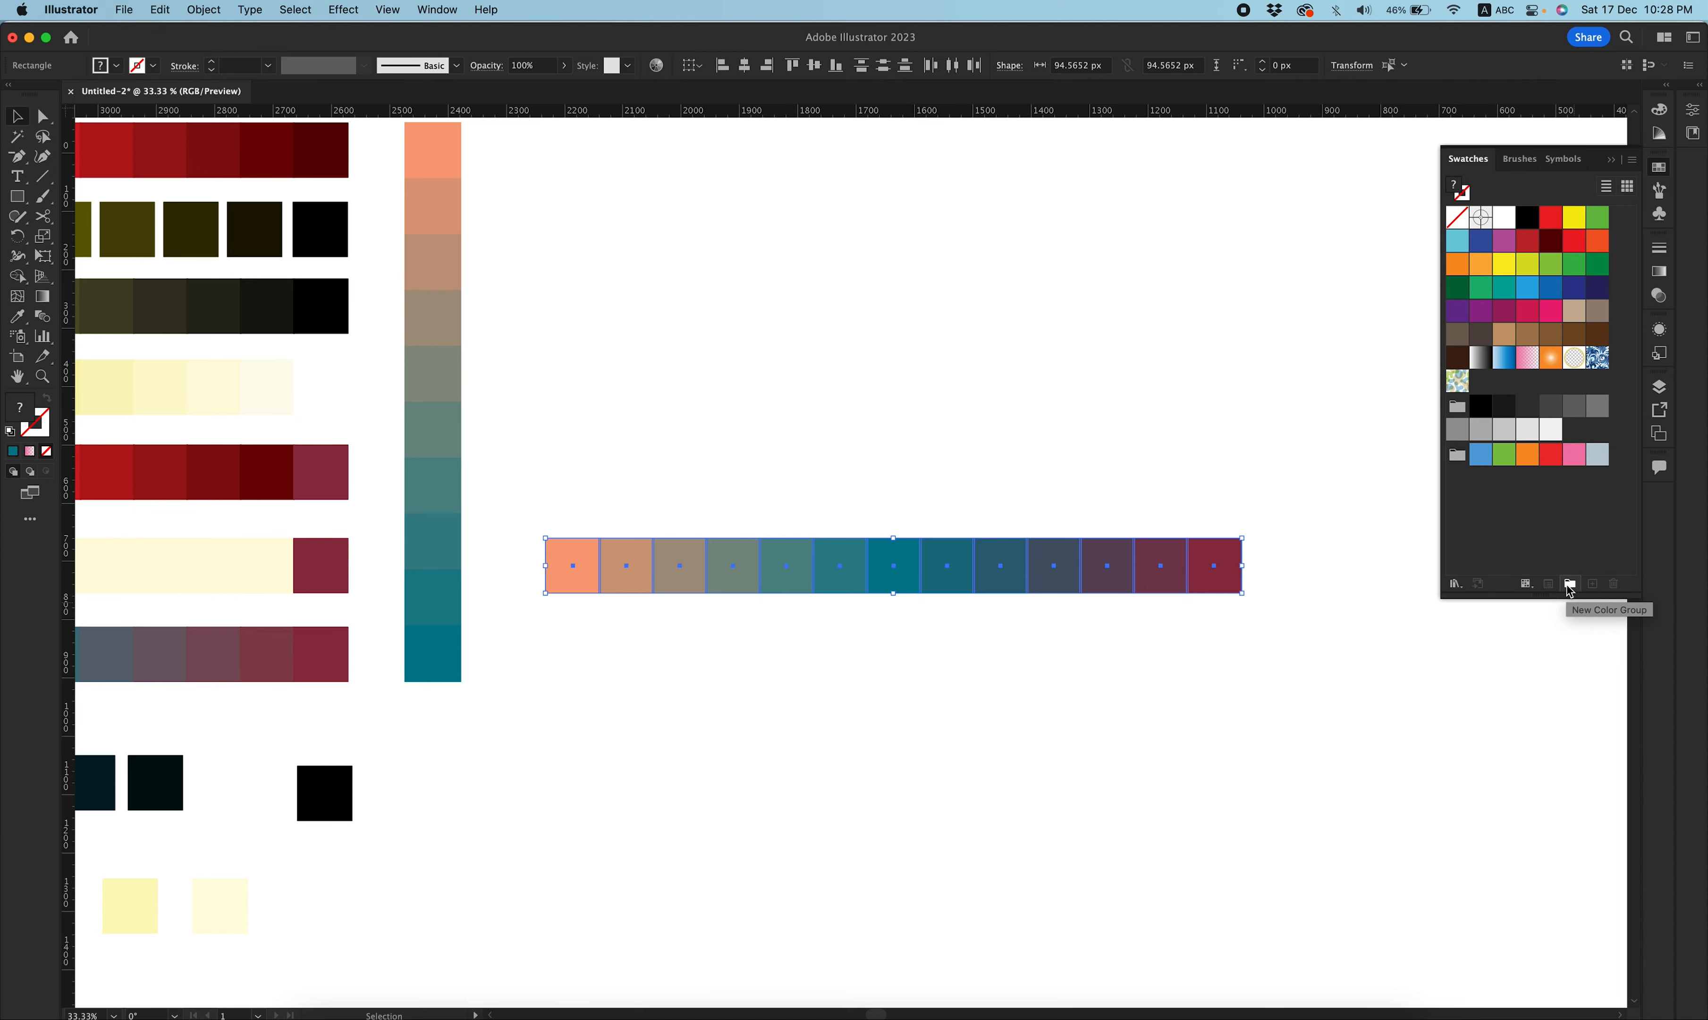
pyautogui.click(1569, 586)
pyautogui.click(739, 568)
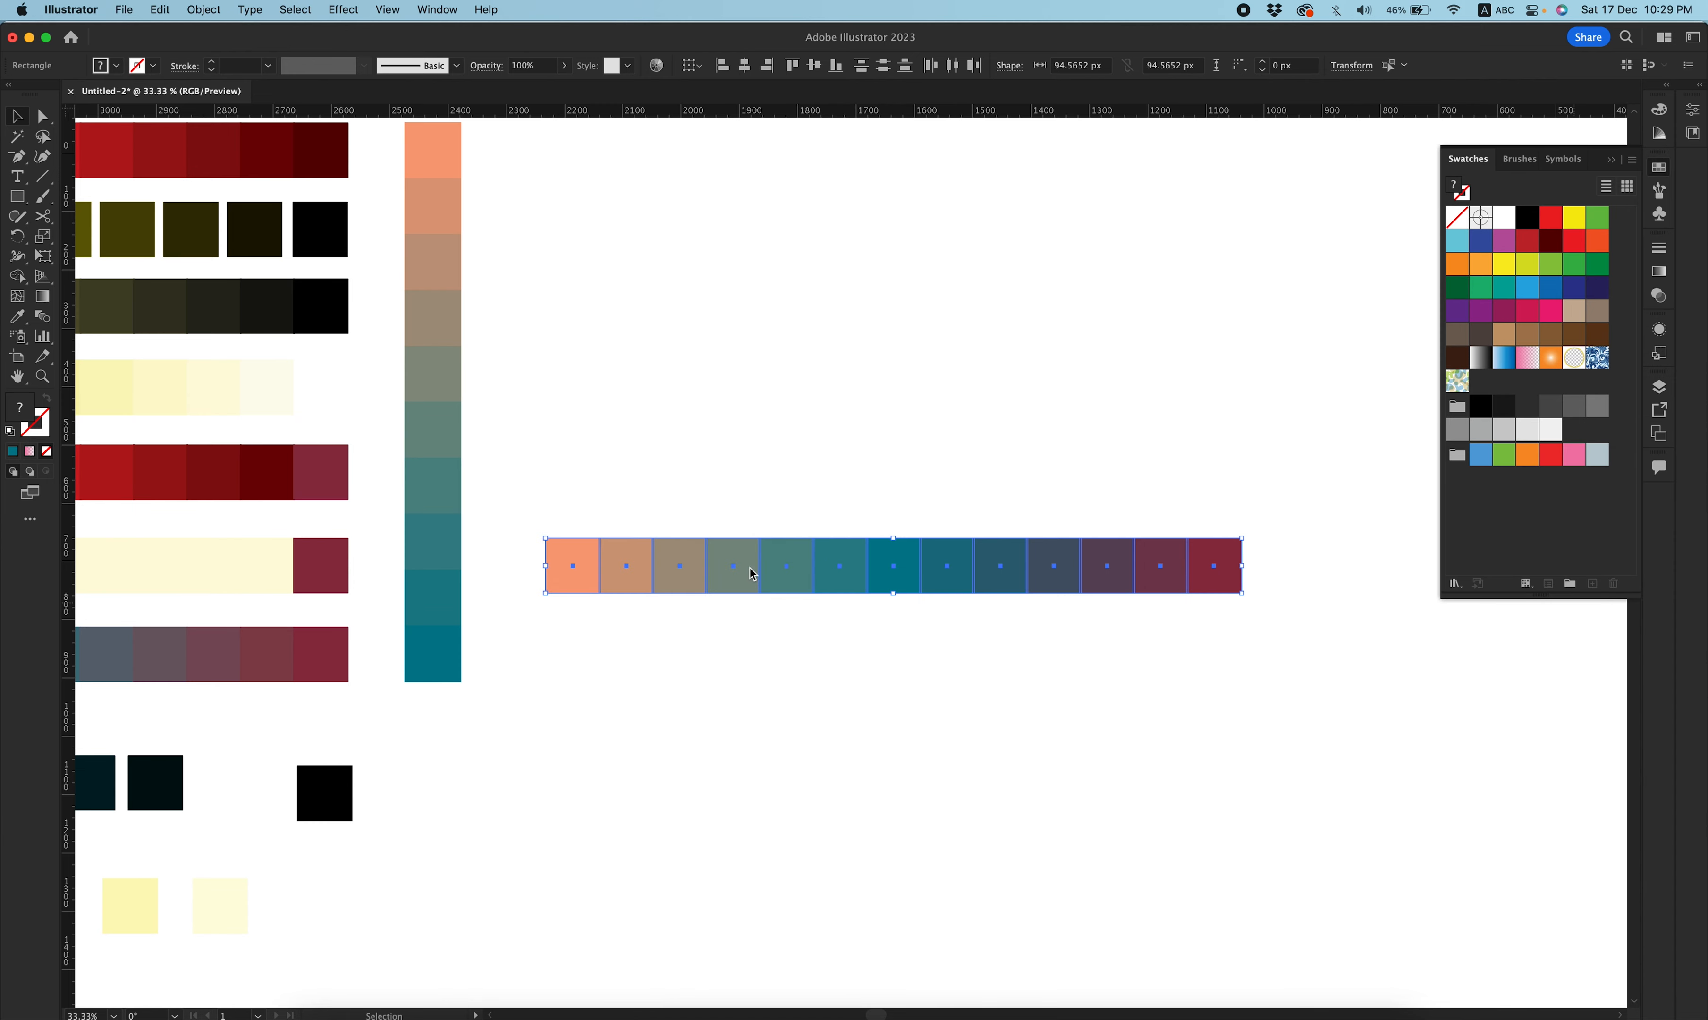